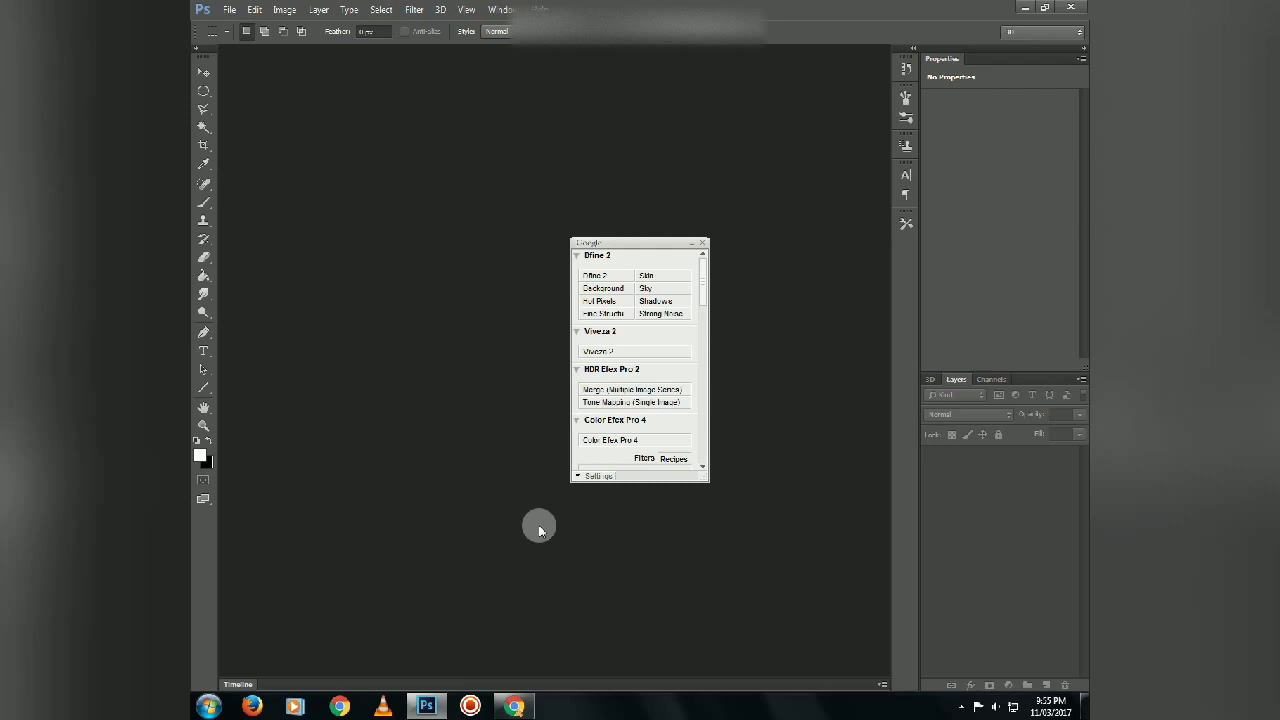
Close the Nik panel, create a default new white document, and make black the foreground colour
left_click(703, 243)
left_click(232, 12)
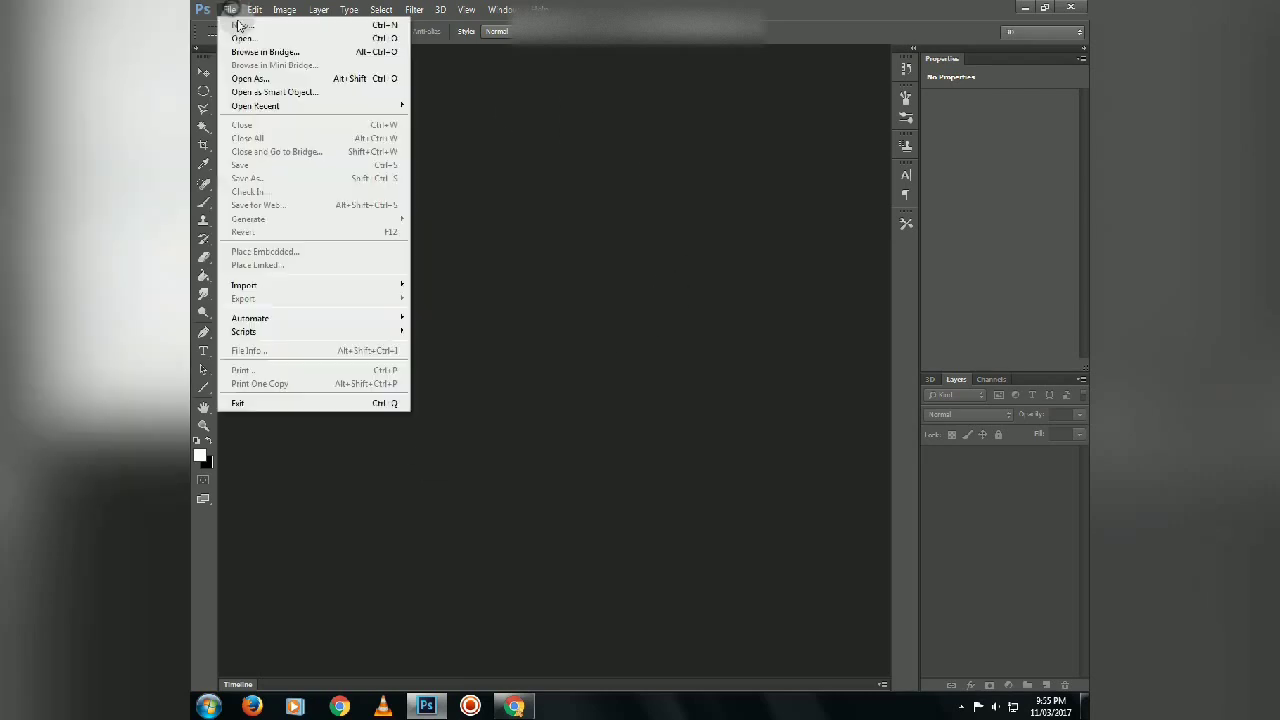
left_click(239, 24)
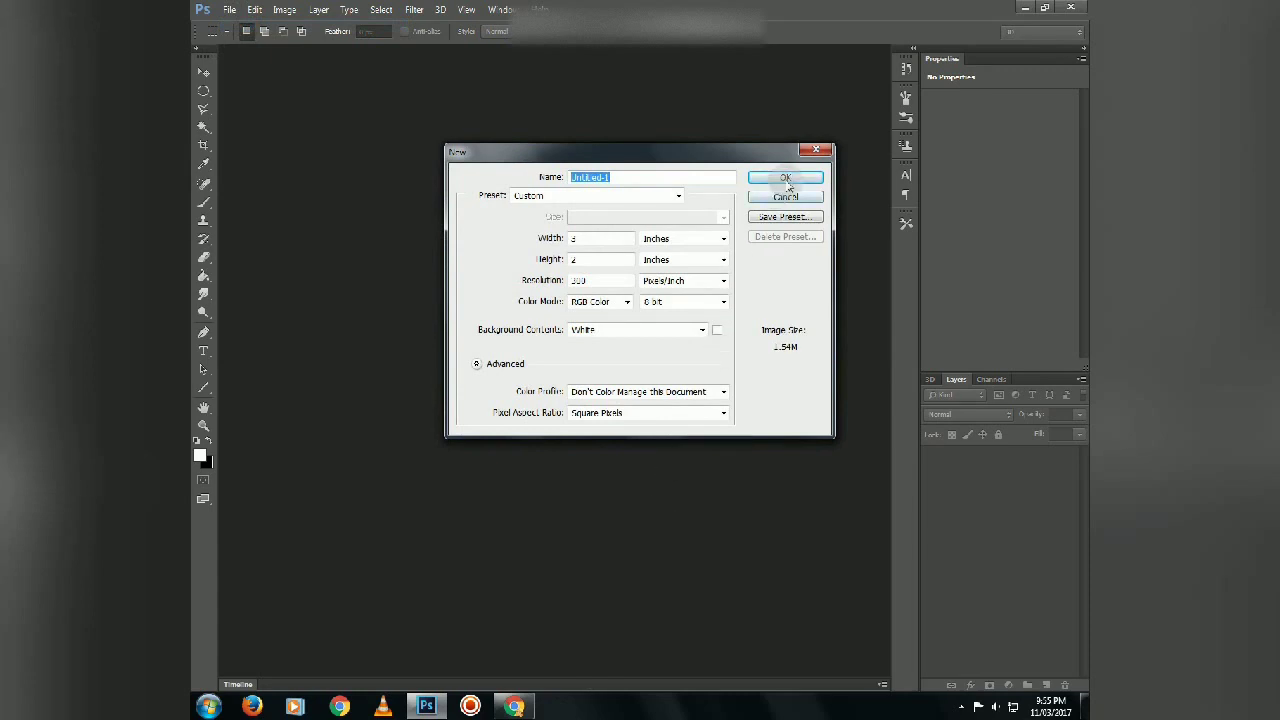
left_click(786, 181)
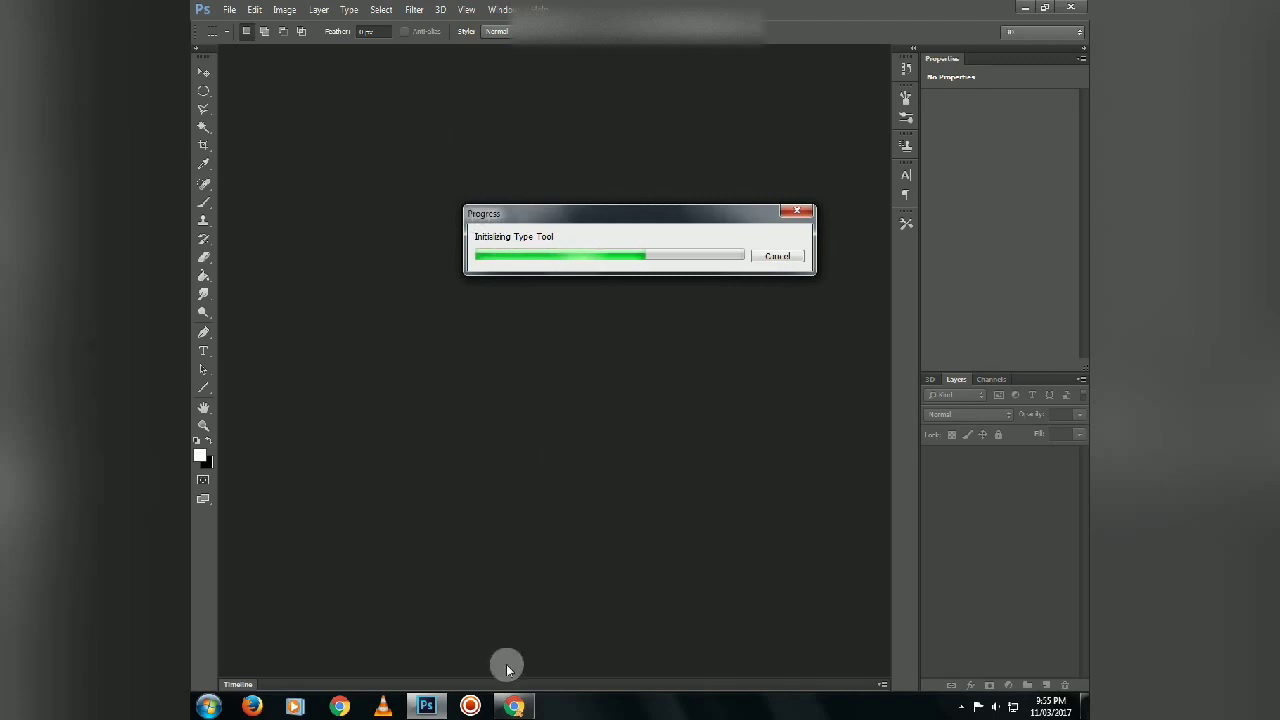
left_click(513, 704)
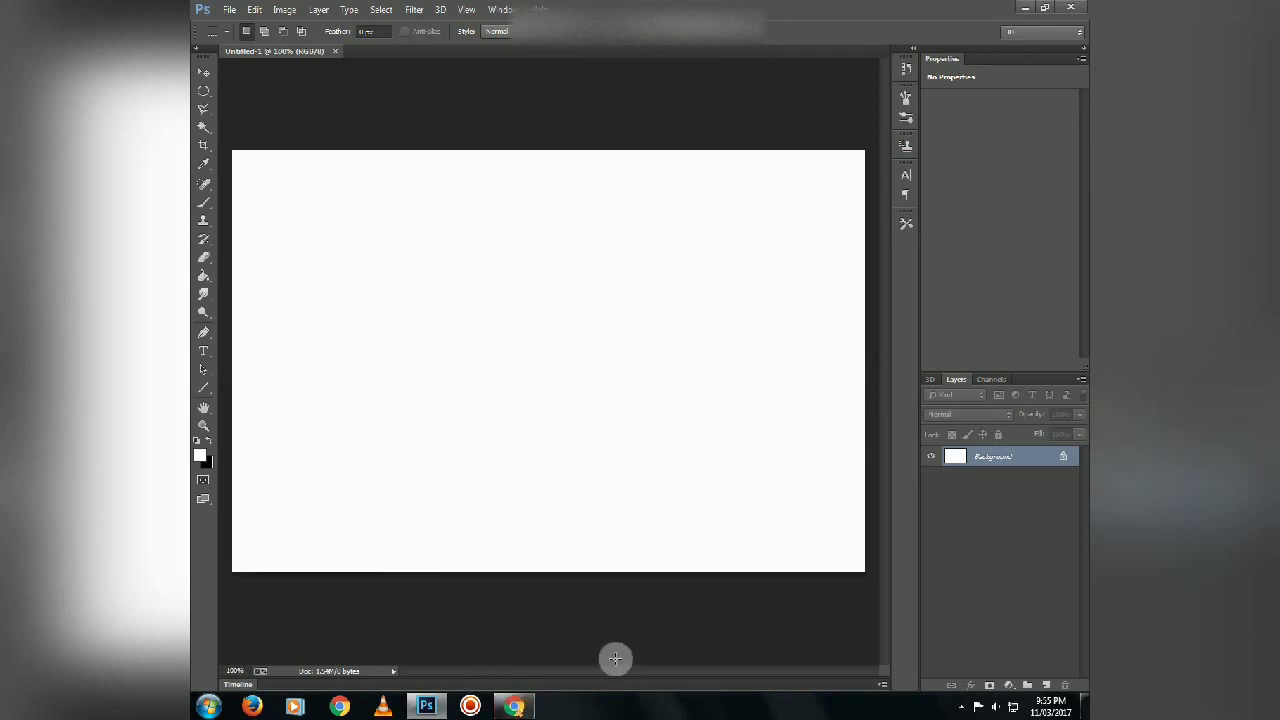
left_click(208, 440)
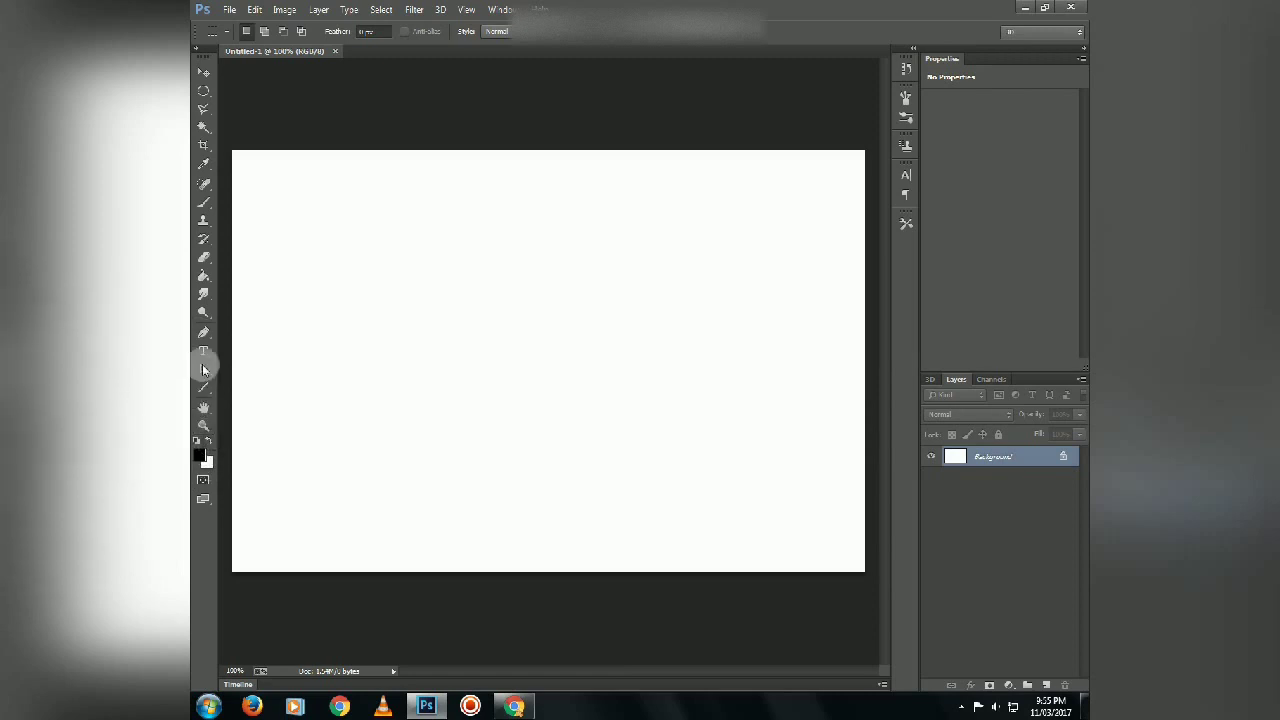
Fill the canvas with black and restore white as the foreground colour
left_click(203, 275)
key("alt+BackSpace")
left_click(210, 442)
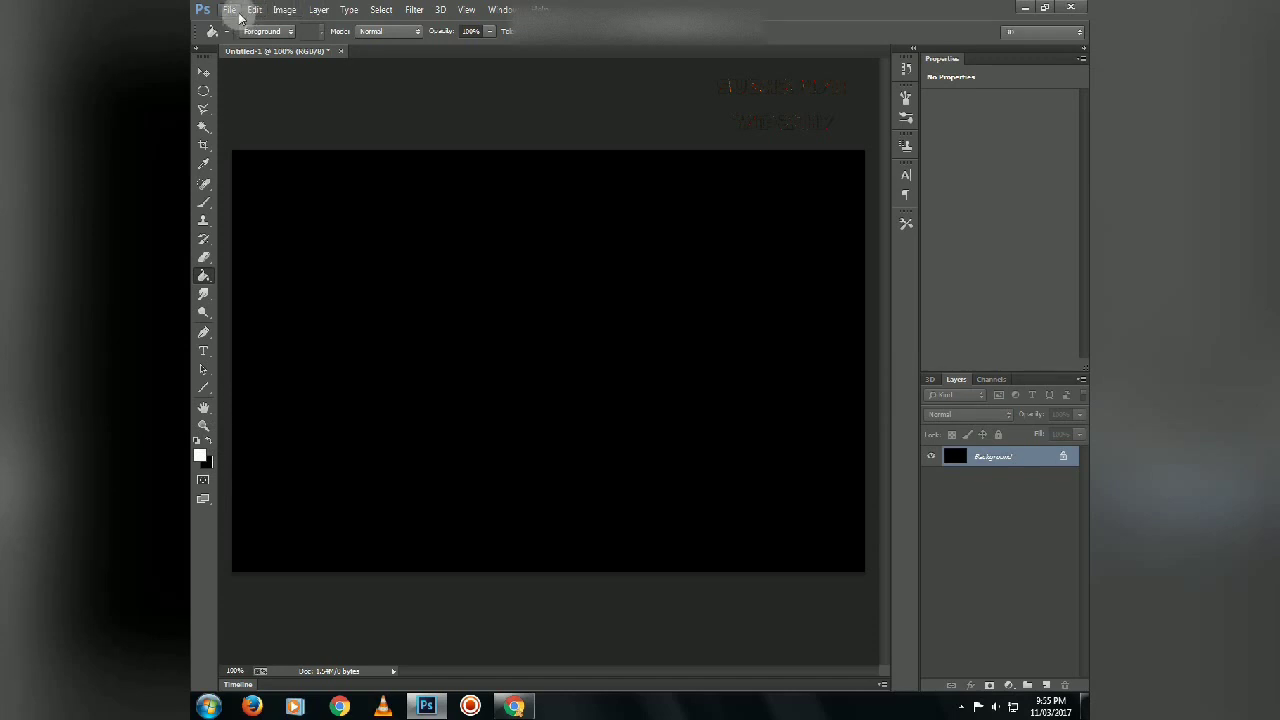
Type white 'B2' text on the canvas in a bold condensed font
left_click(203, 355)
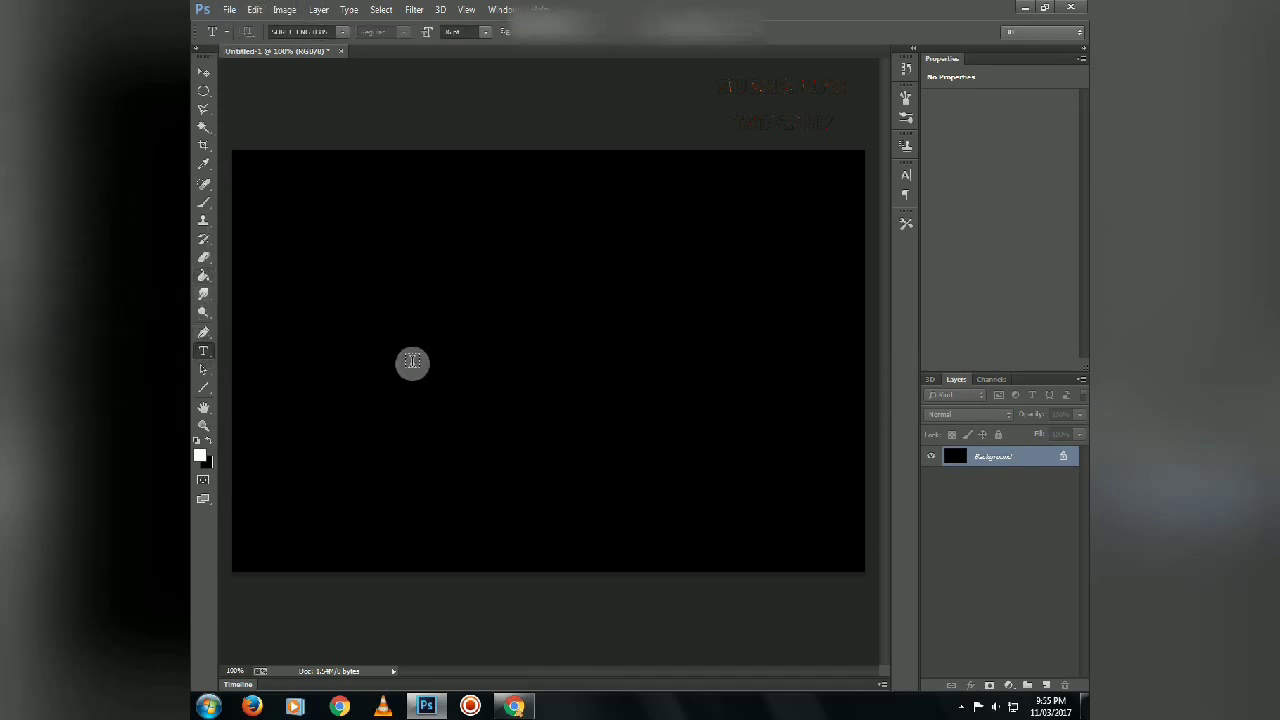
left_click(476, 366)
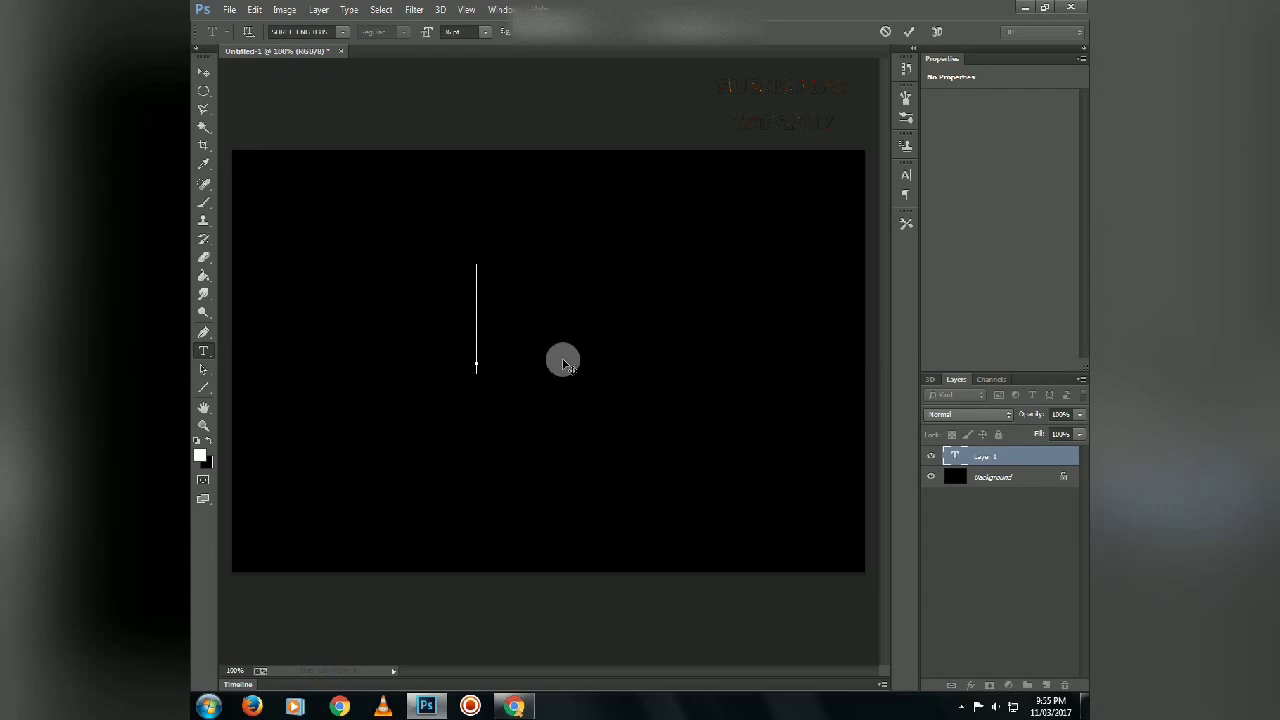
type("B")
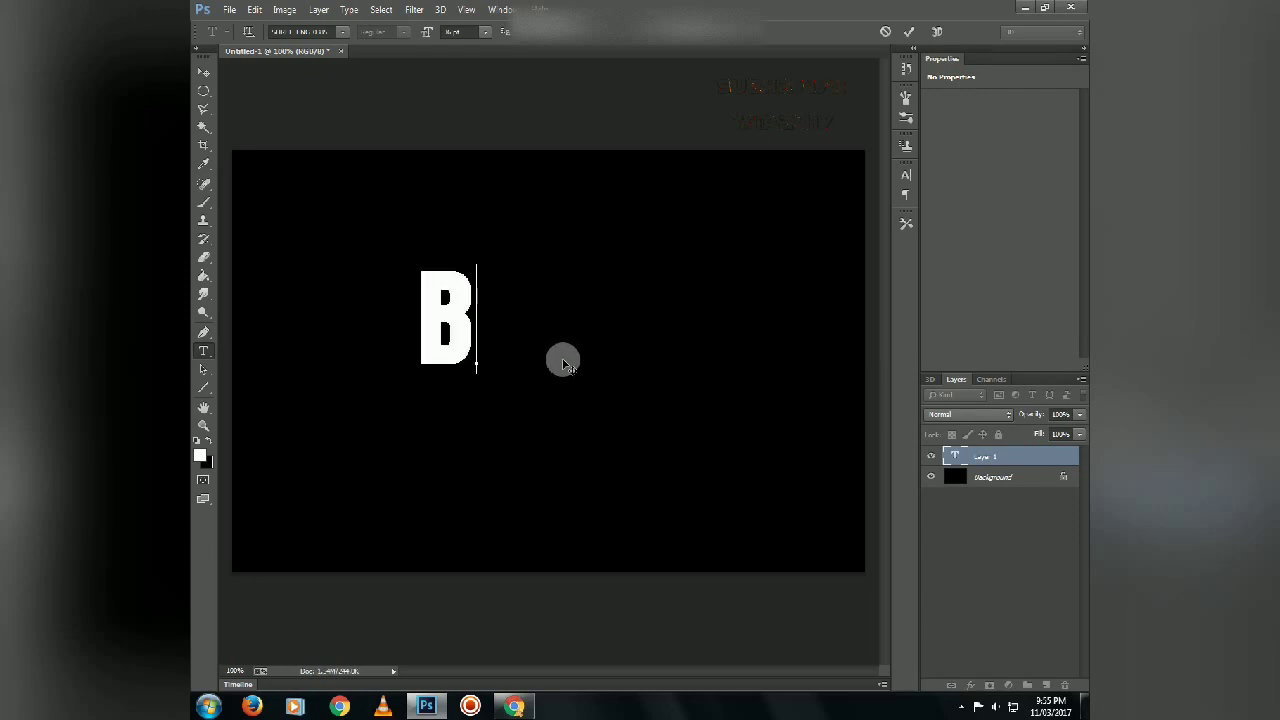
type("2")
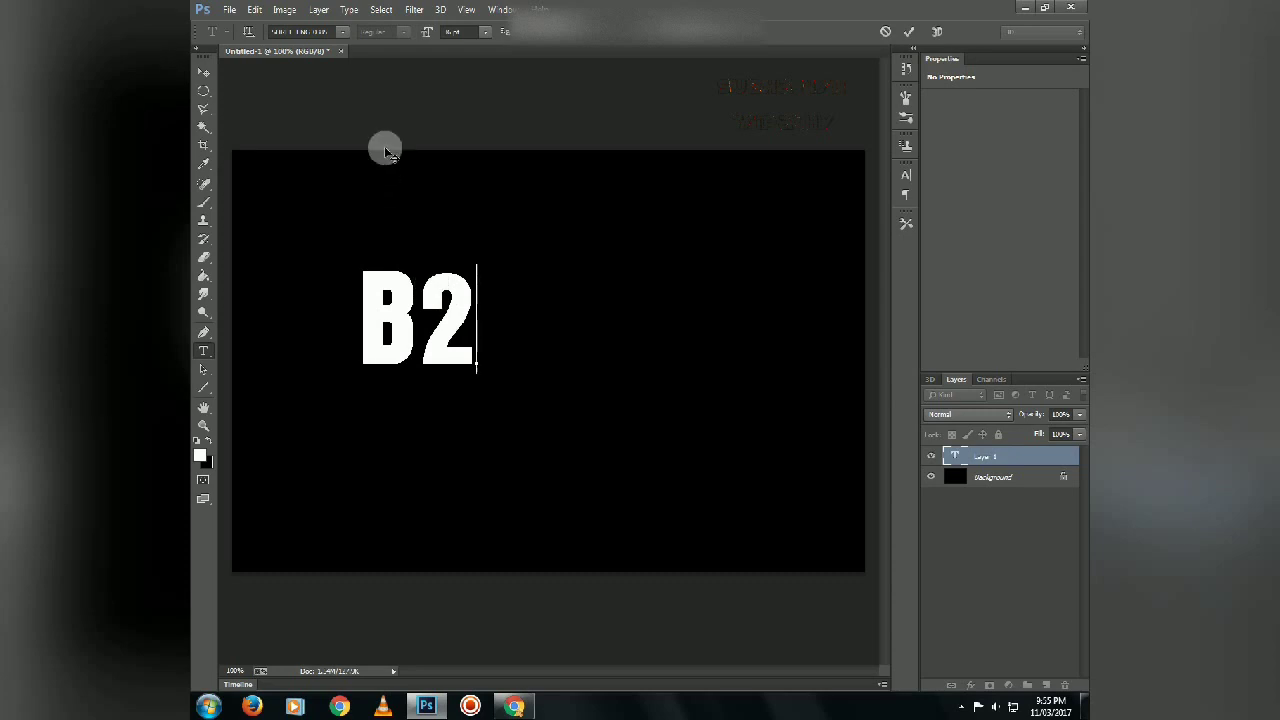
left_click(341, 38)
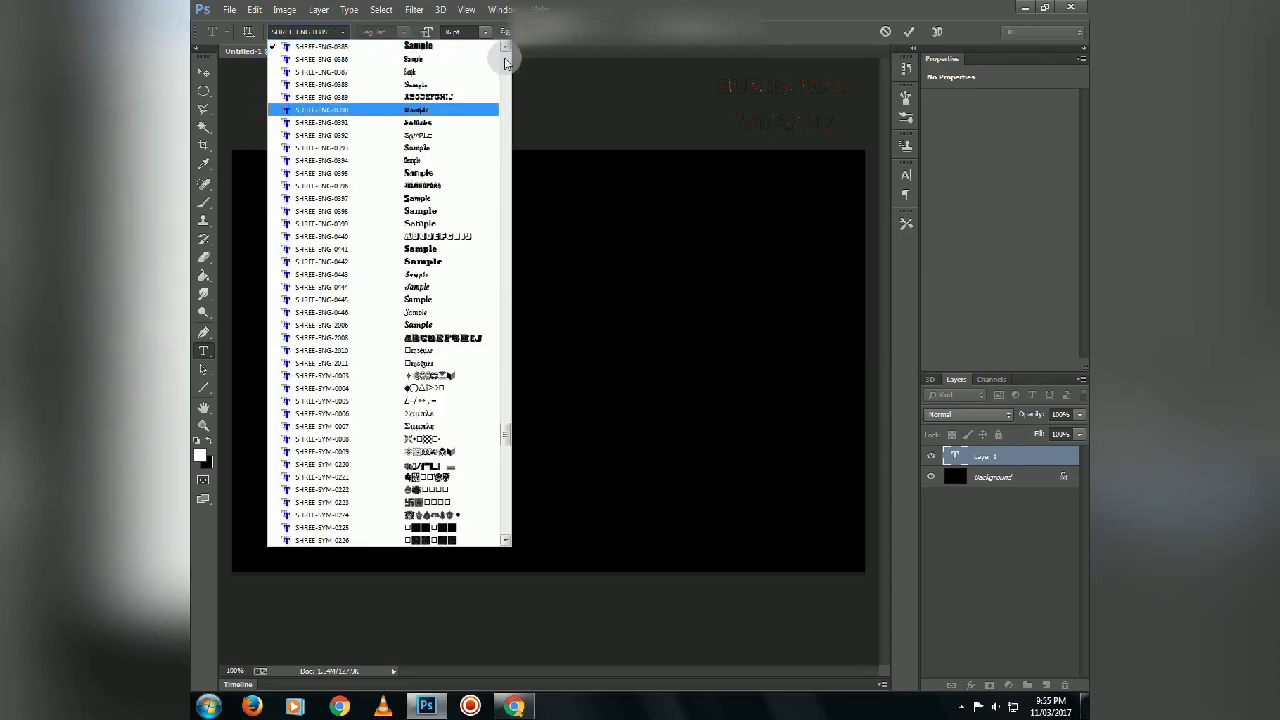
left_click(452, 106)
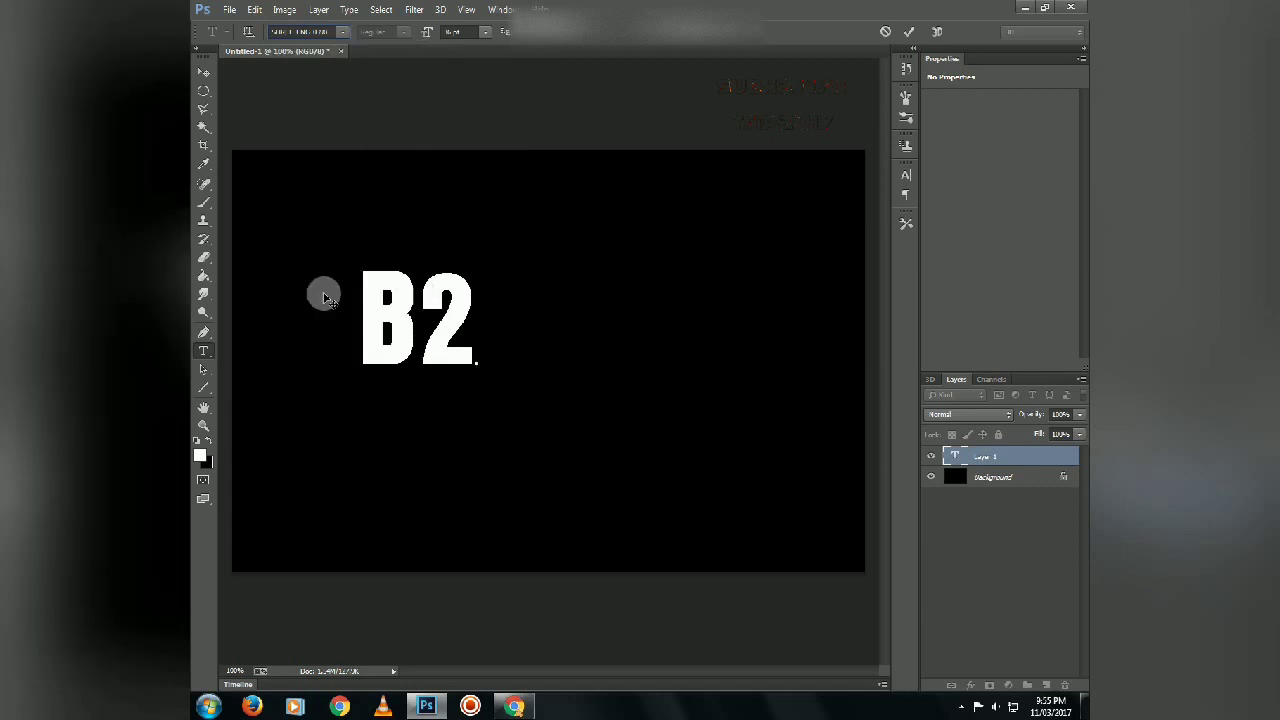
Commit the B2 text, drag it to the canvas centre, and select it for editing
left_click(202, 70)
left_click_drag(416, 321, 593, 344)
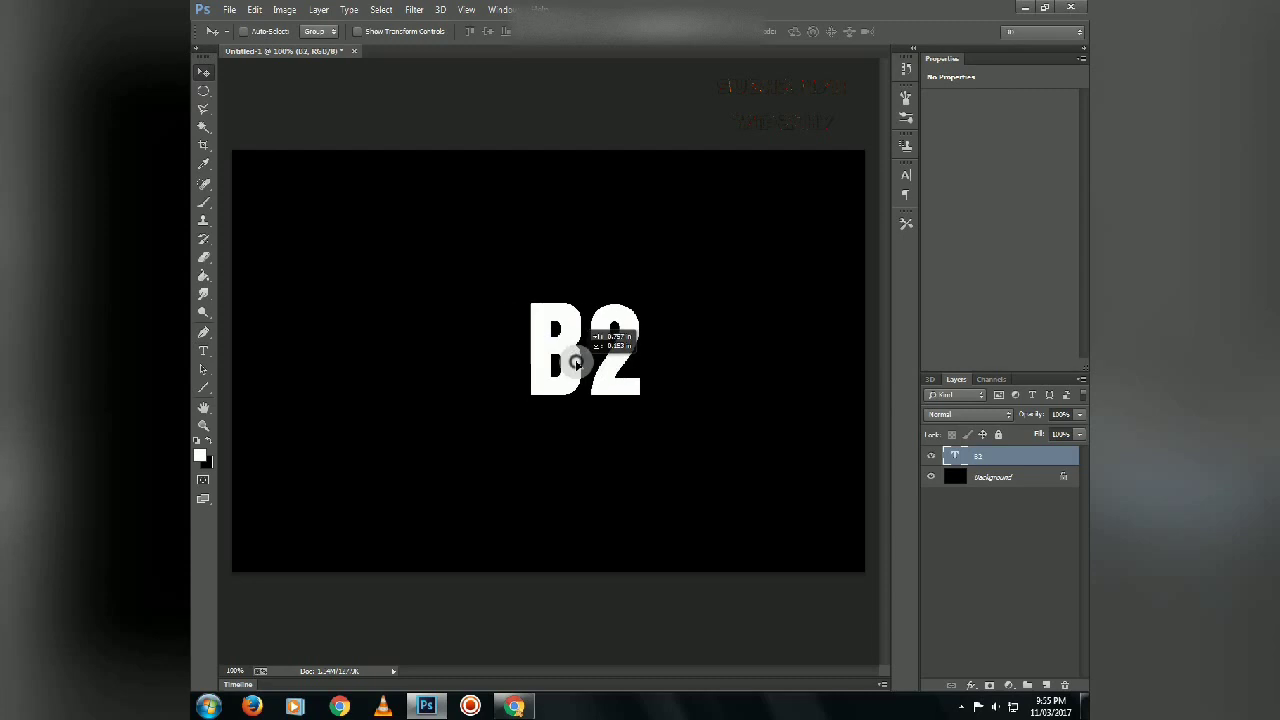
double_click(594, 341)
Try several fonts on B2, including blackletter, outline and bold faces
left_click(323, 31)
left_click(443, 51)
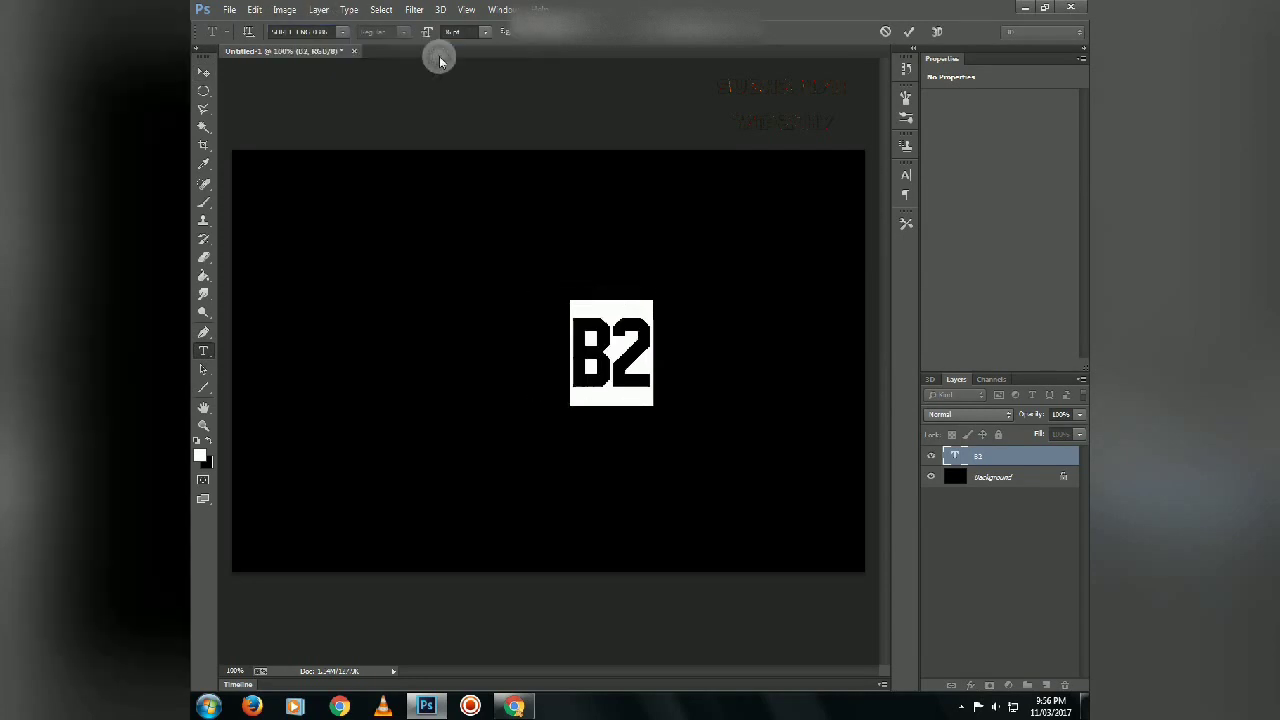
left_click(350, 32)
left_click(406, 95)
left_click(343, 32)
scroll(506, 48, "up", 2)
scroll(506, 48, "up", 2)
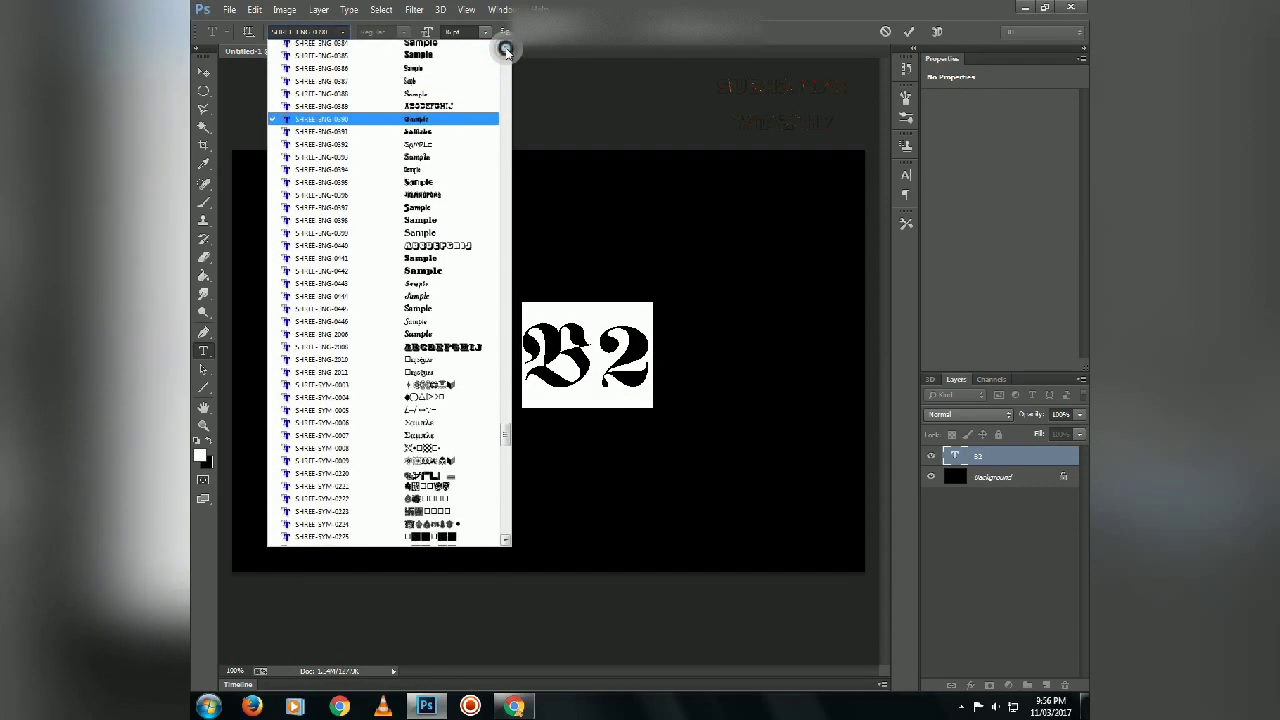
left_click(433, 121)
left_click(343, 32)
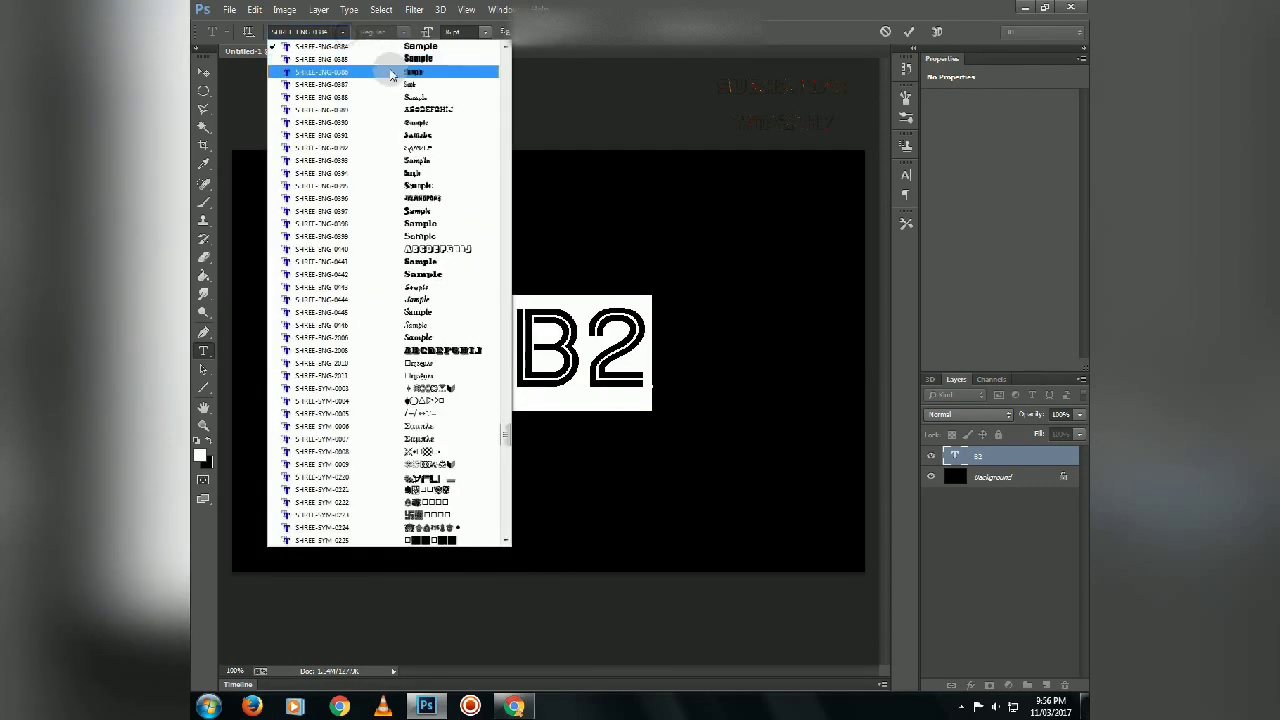
left_click(432, 84)
Compare more fonts and settle on the rounded, shadowed bubble font for B2
left_click(343, 32)
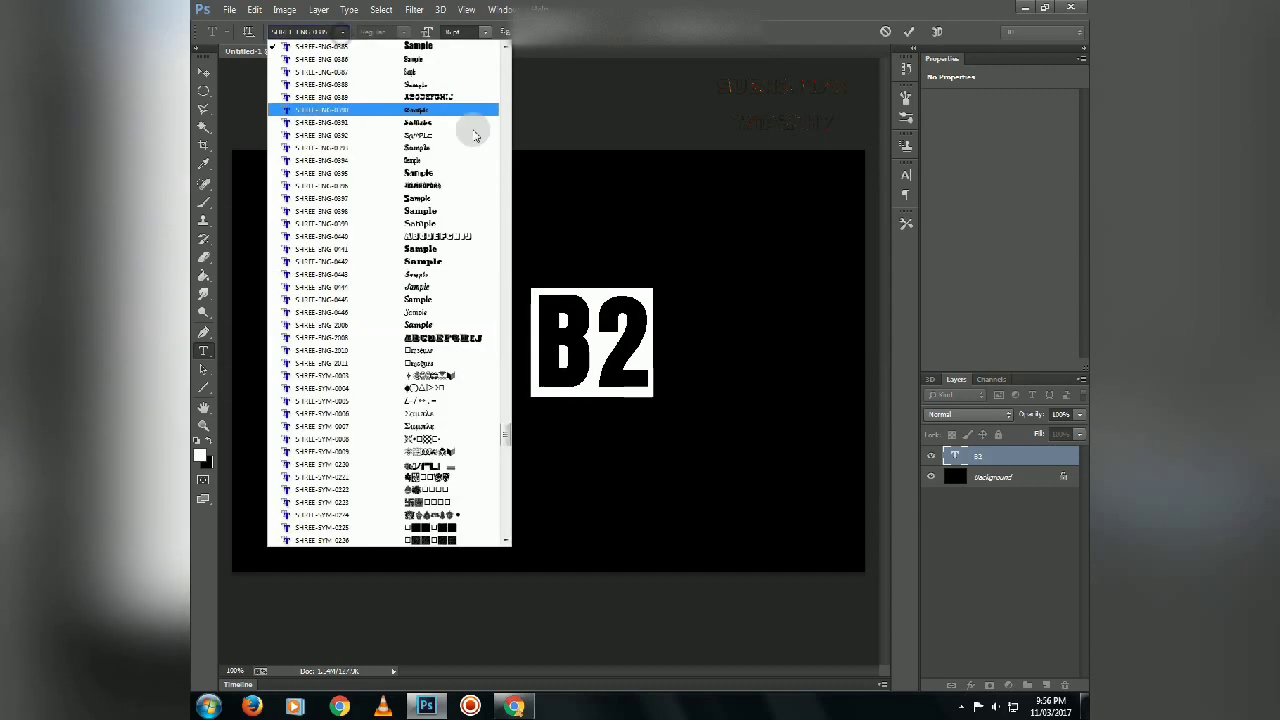
left_click(506, 409)
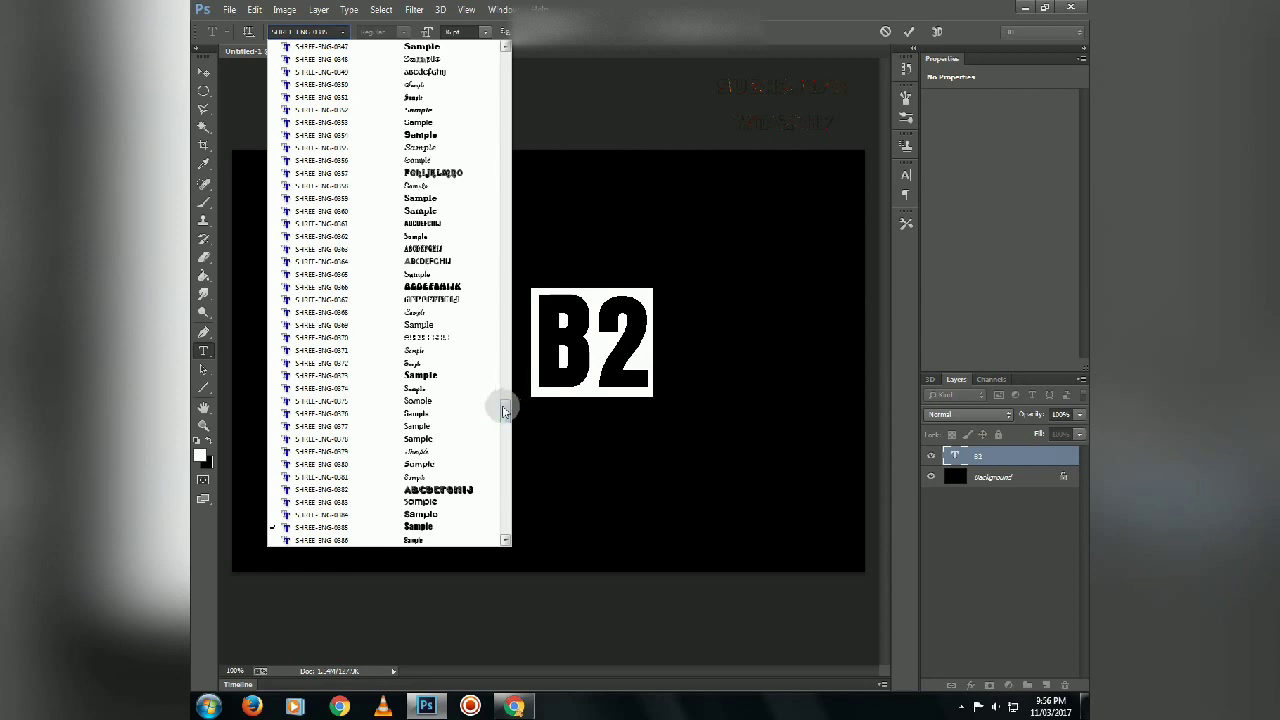
left_click(440, 376)
left_click(343, 32)
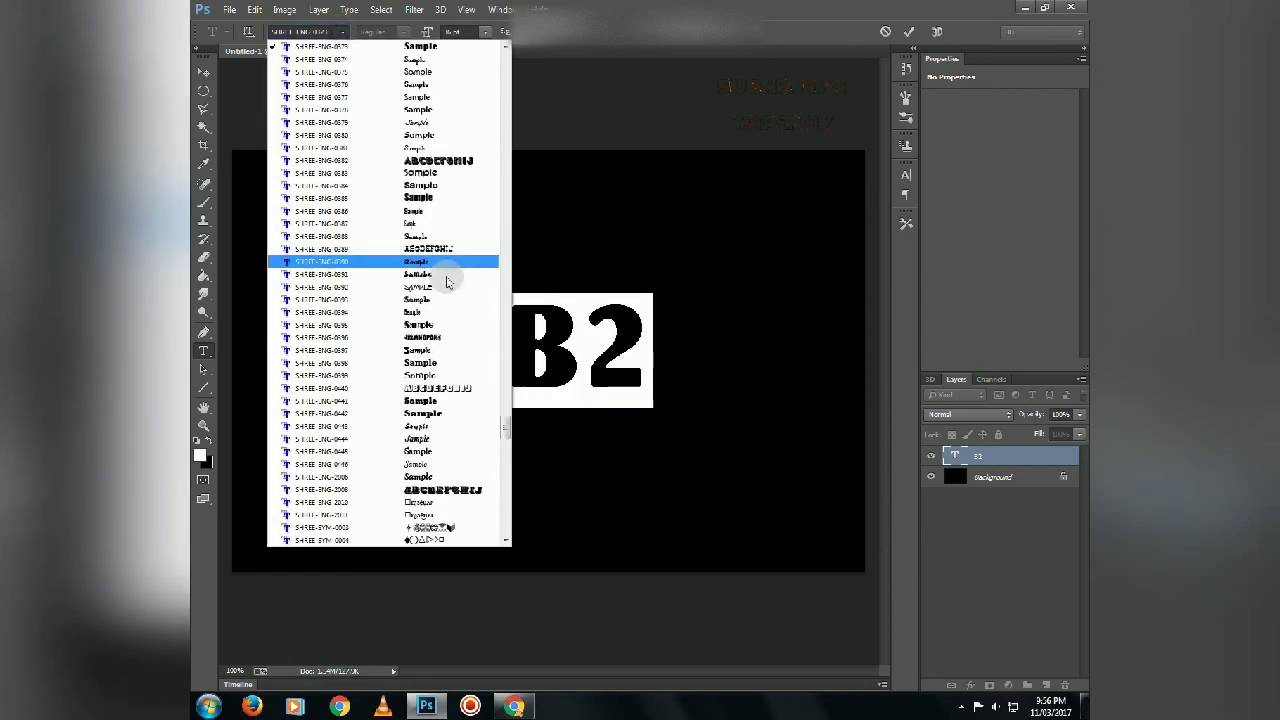
scroll(506, 428, "up", 3)
left_click(488, 422)
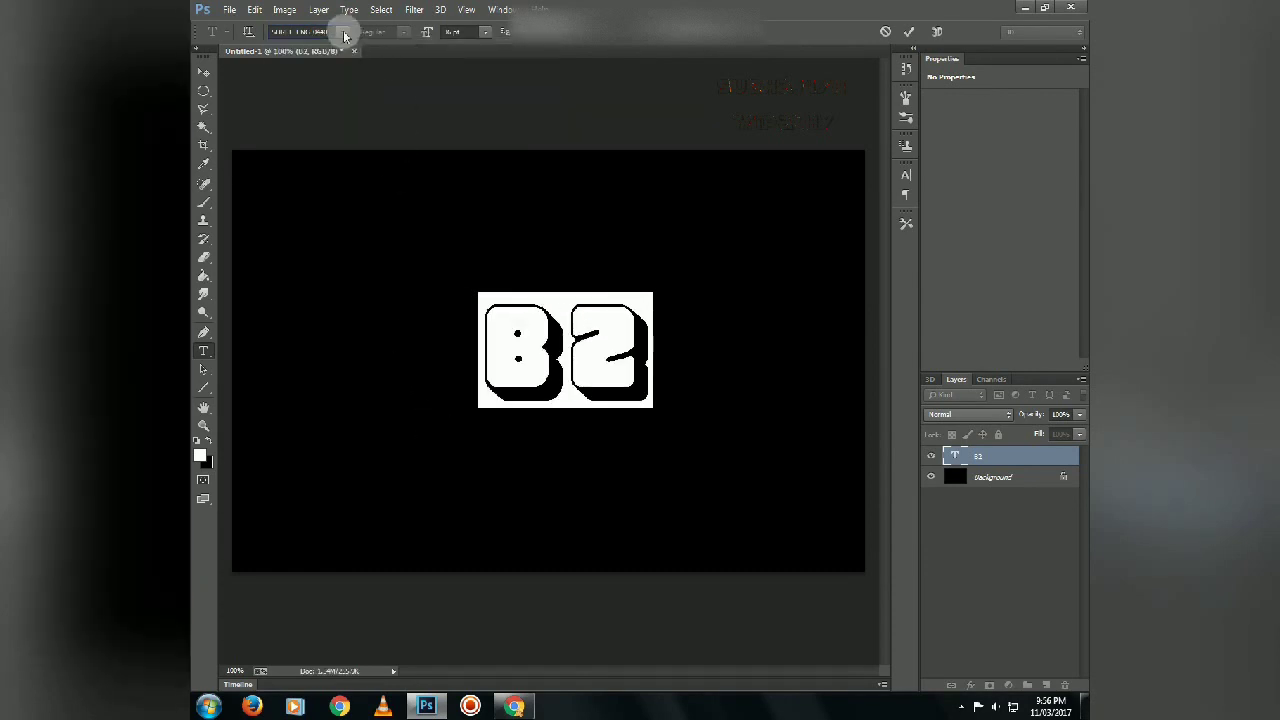
left_click(343, 32)
left_click(717, 126)
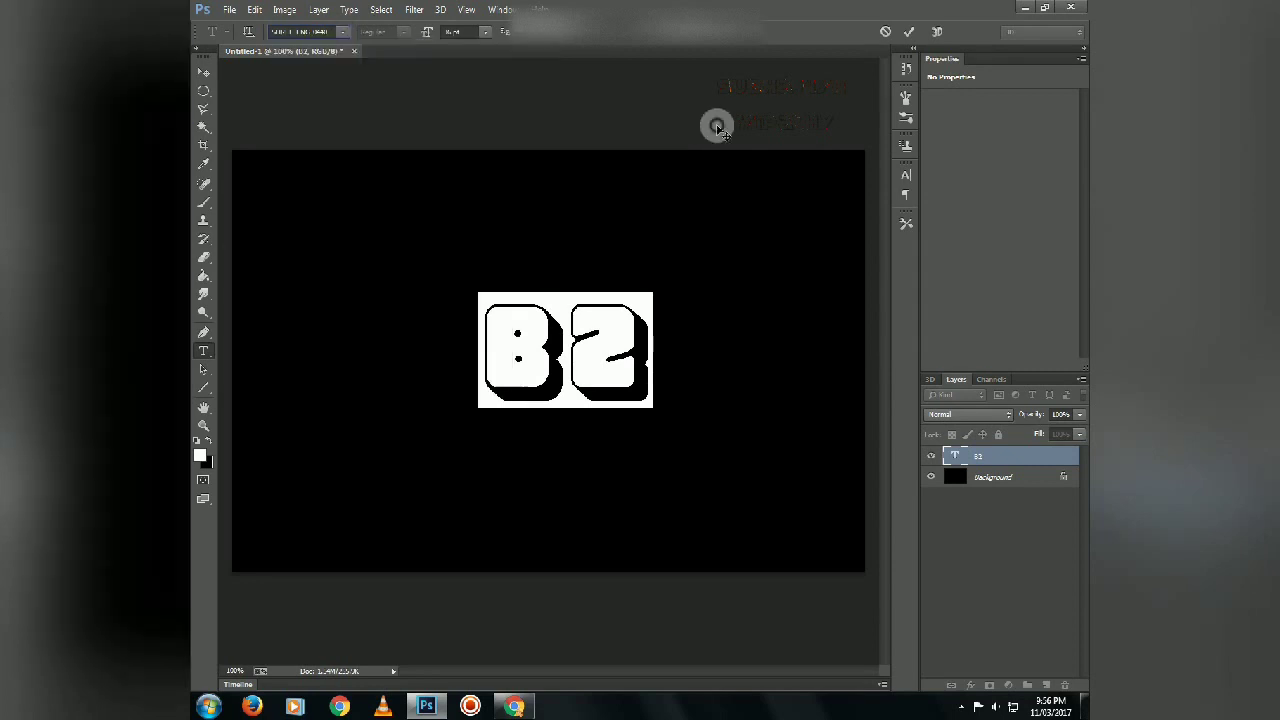
Select all of B2, review its Character panel settings at 36 pt, and commit
left_click(684, 352)
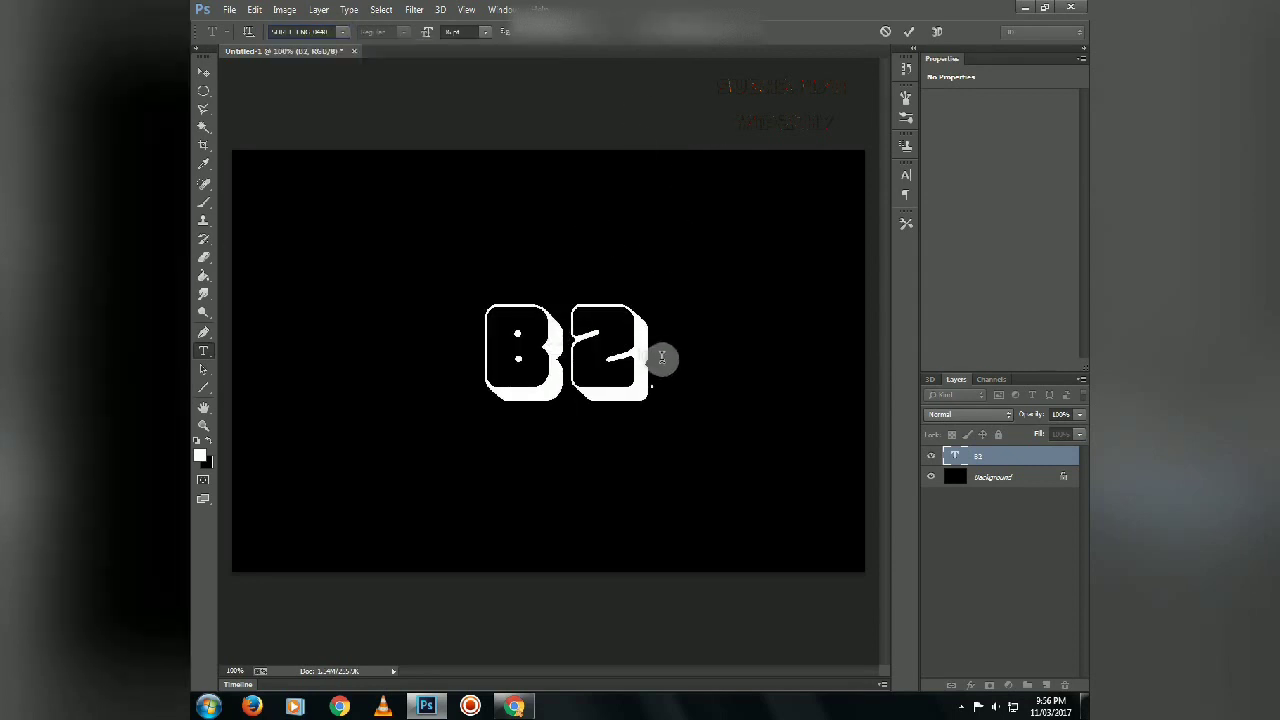
left_click_drag(660, 357, 503, 340)
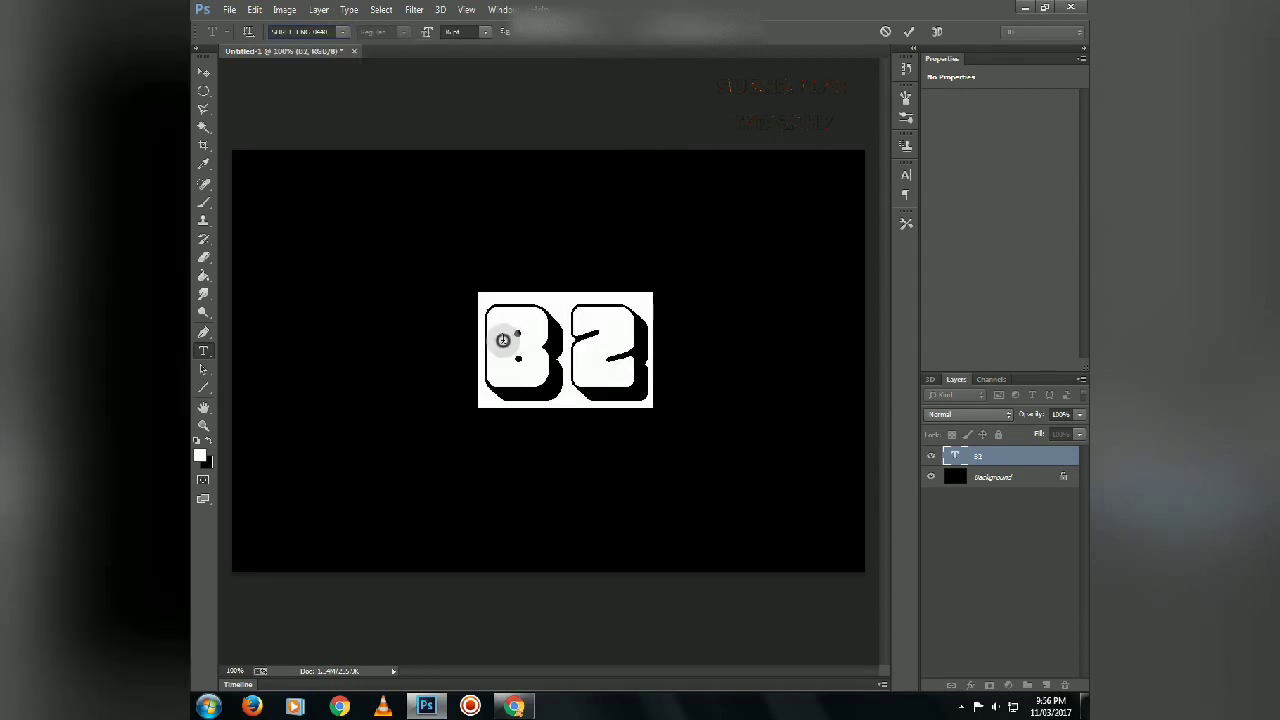
left_click(662, 52)
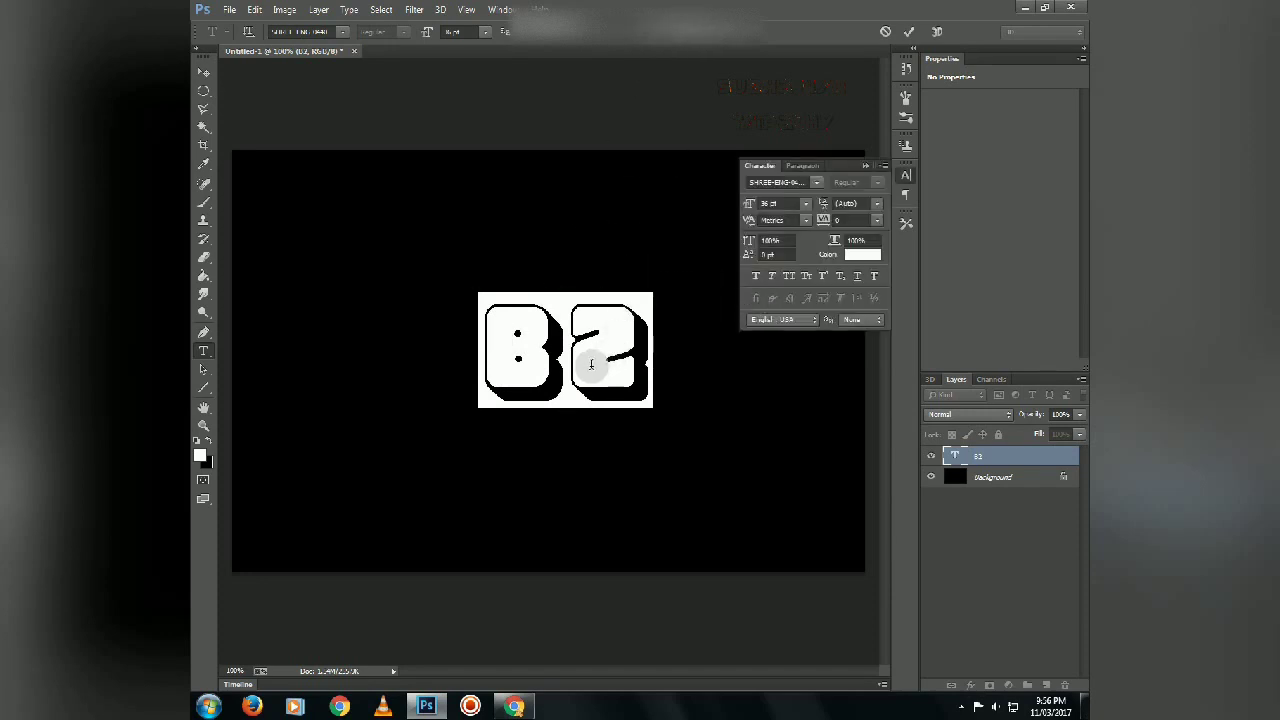
left_click(203, 72)
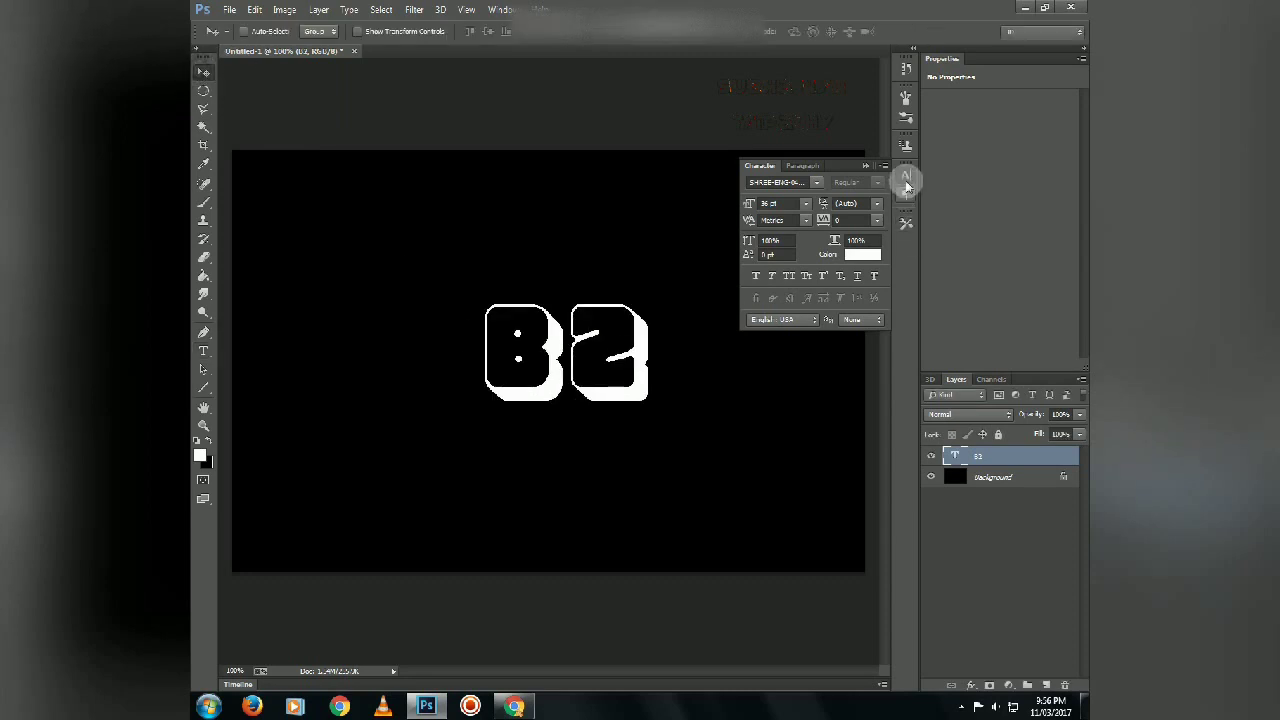
left_click(868, 170)
Enlarge the B2 text with Free Transform and apply the resize
key("ctrl+t")
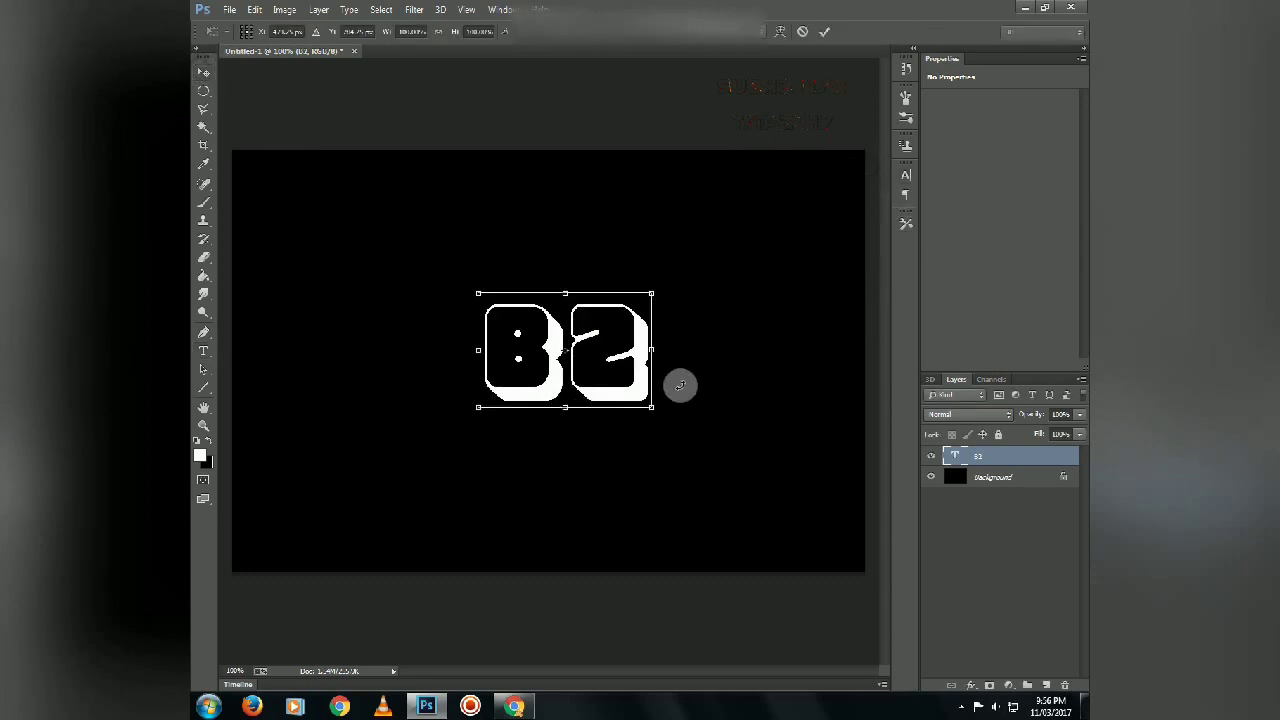
left_click_drag(651, 407, 797, 514)
left_click_drag(728, 443, 617, 394)
mouse_move(651, 451)
left_mouse_down()
mouse_move(668, 457)
mouse_move(609, 423)
mouse_move(640, 429)
left_mouse_up()
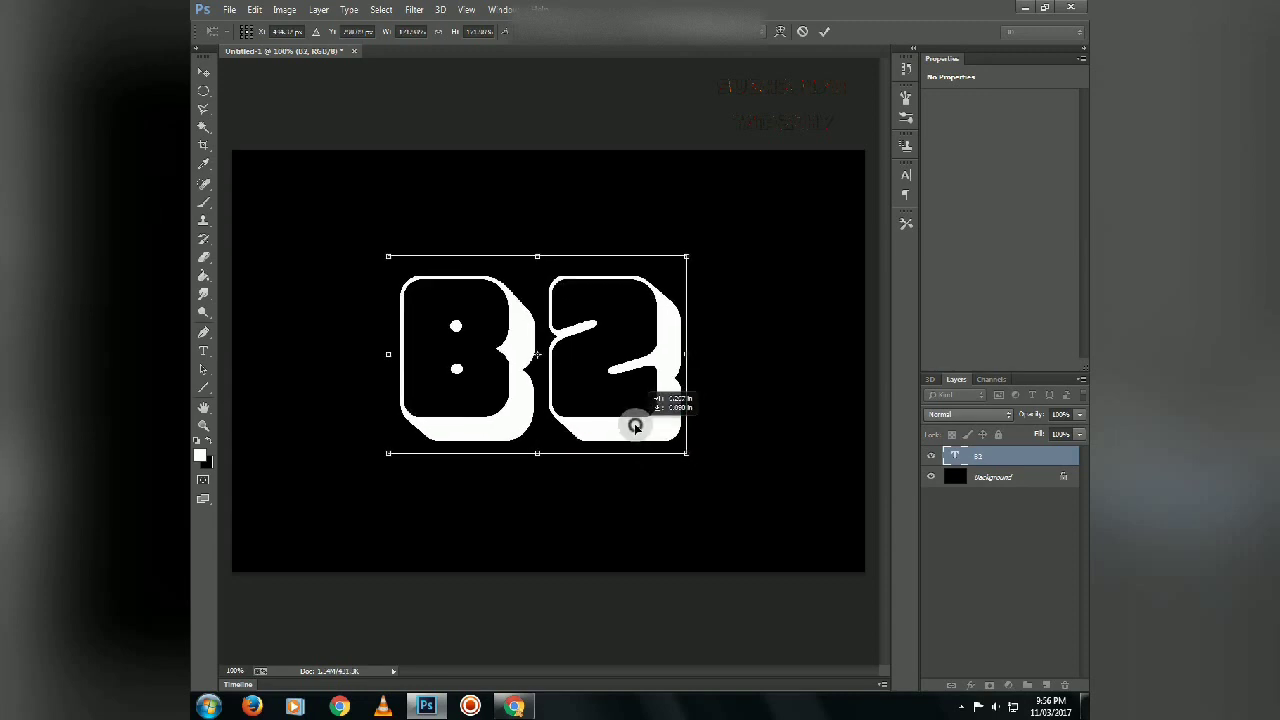
key("Return")
Centre B2 horizontally on the canvas via Select All and Align Horizontal Centers
key("ctrl+a")
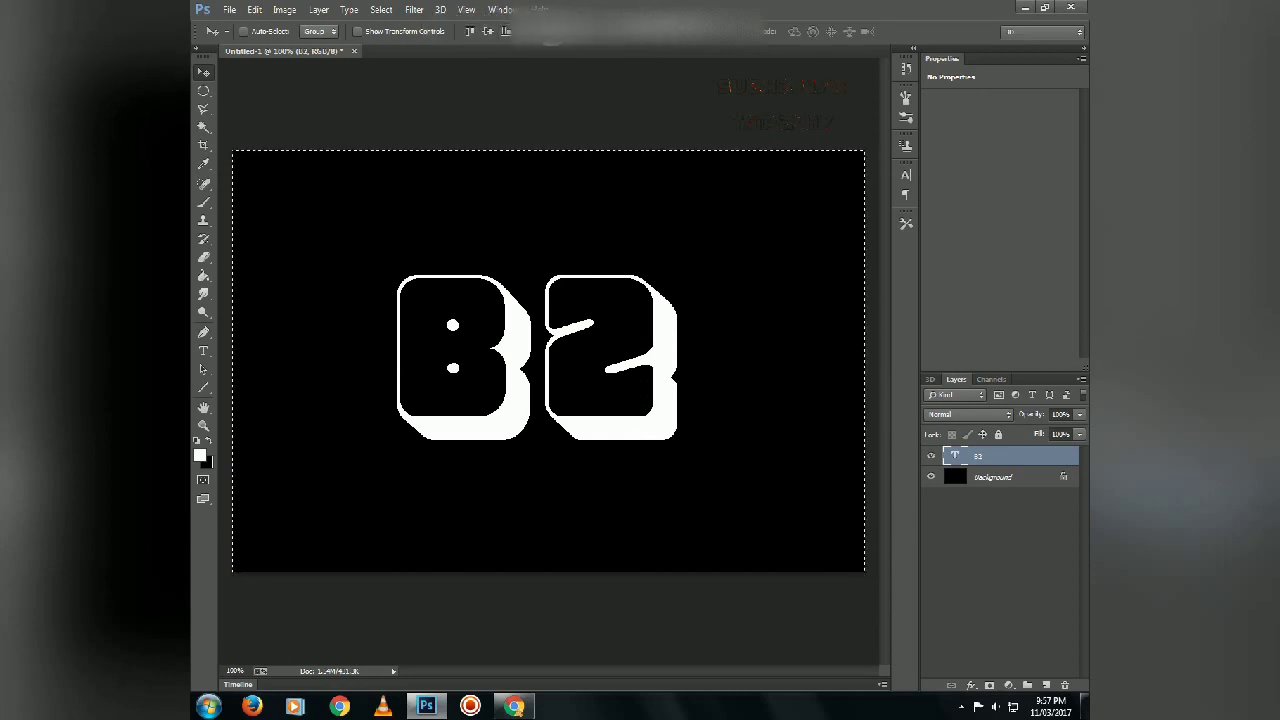
left_click(545, 31)
key("ctrl+d")
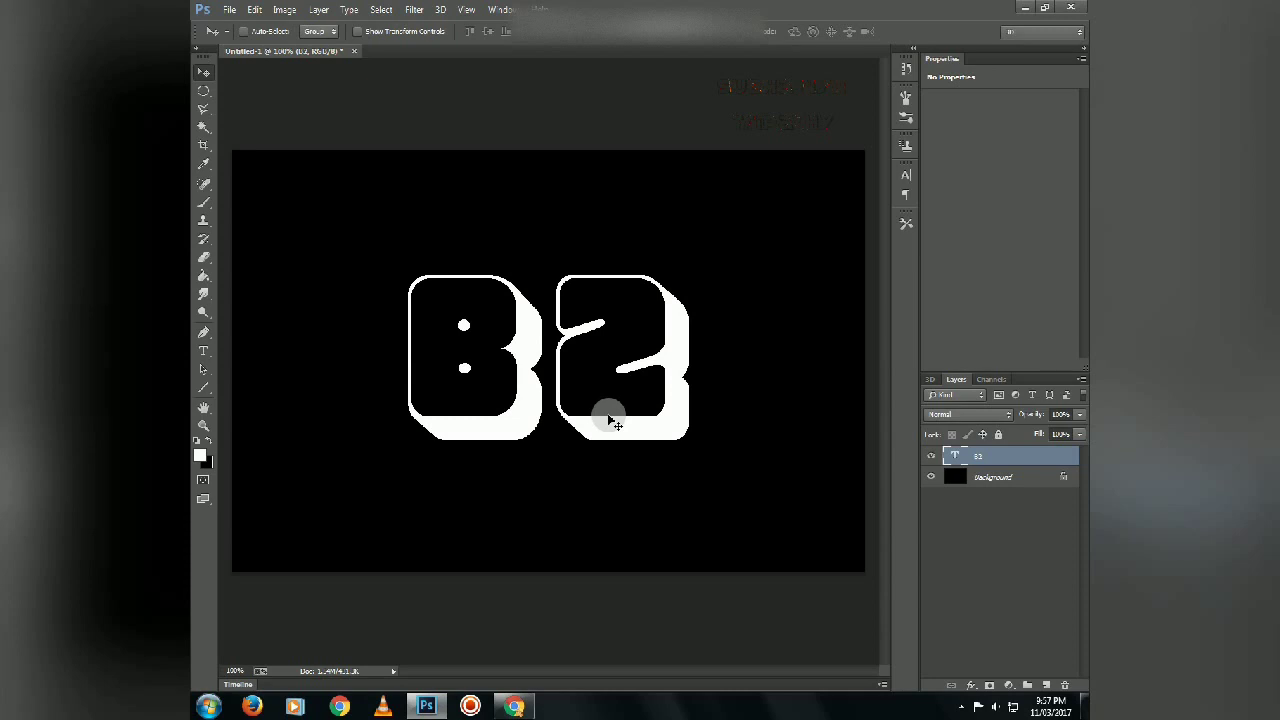
left_click(229, 10)
Open the scratchtexture-19 (1) image from the B2 png folder
left_click(270, 39)
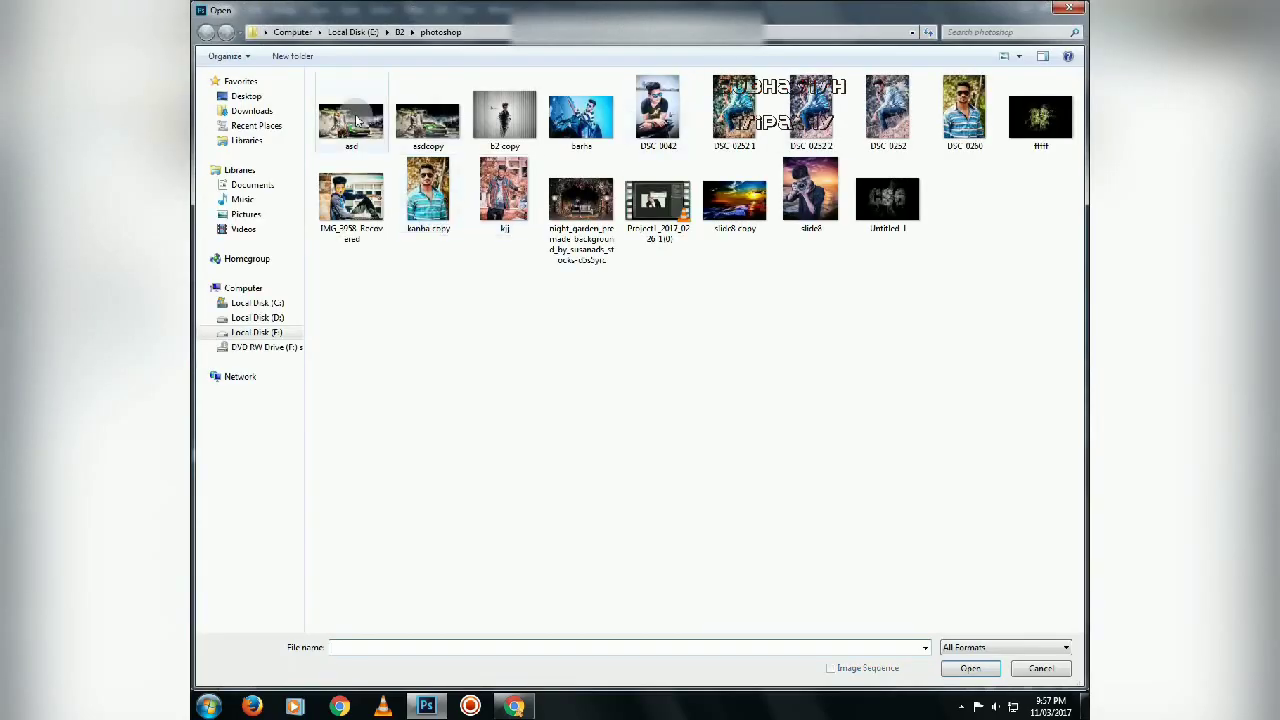
left_click(399, 31)
double_click(578, 195)
left_click(504, 325)
left_click(970, 668)
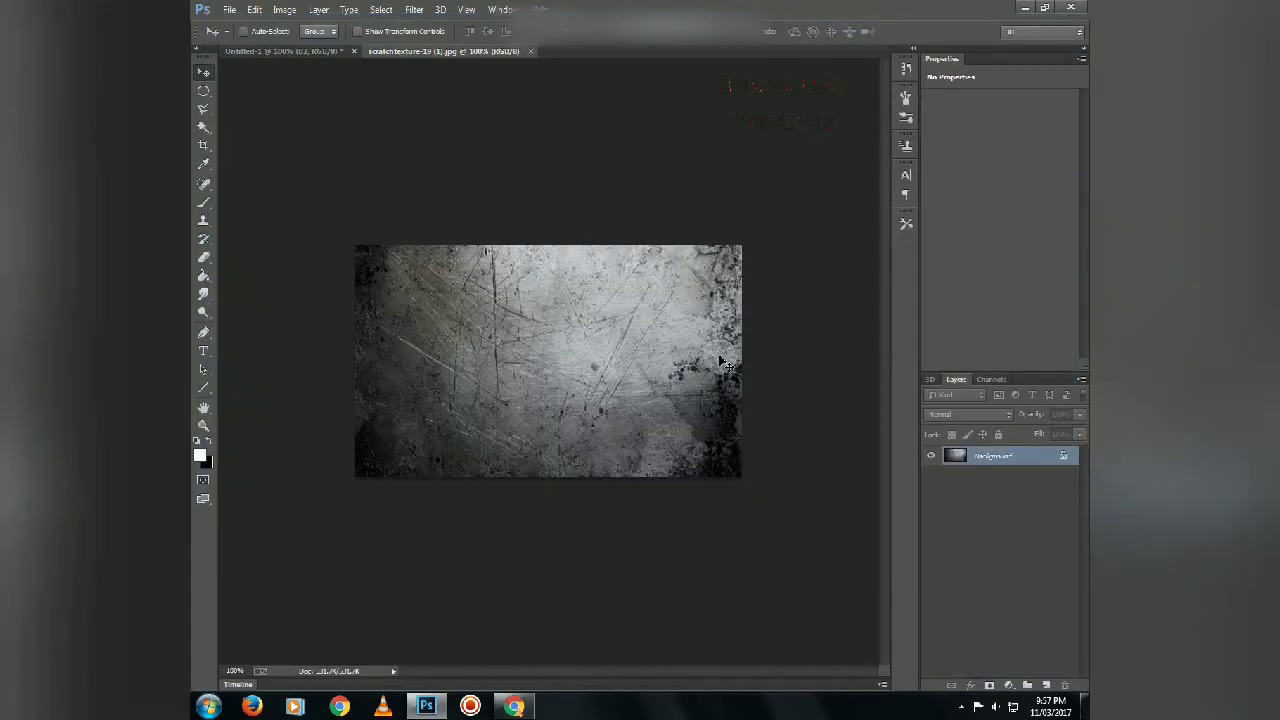
Drag the texture into the B2 document, set it to Multiply, and align it over the lettering
left_click_drag(684, 335, 548, 350)
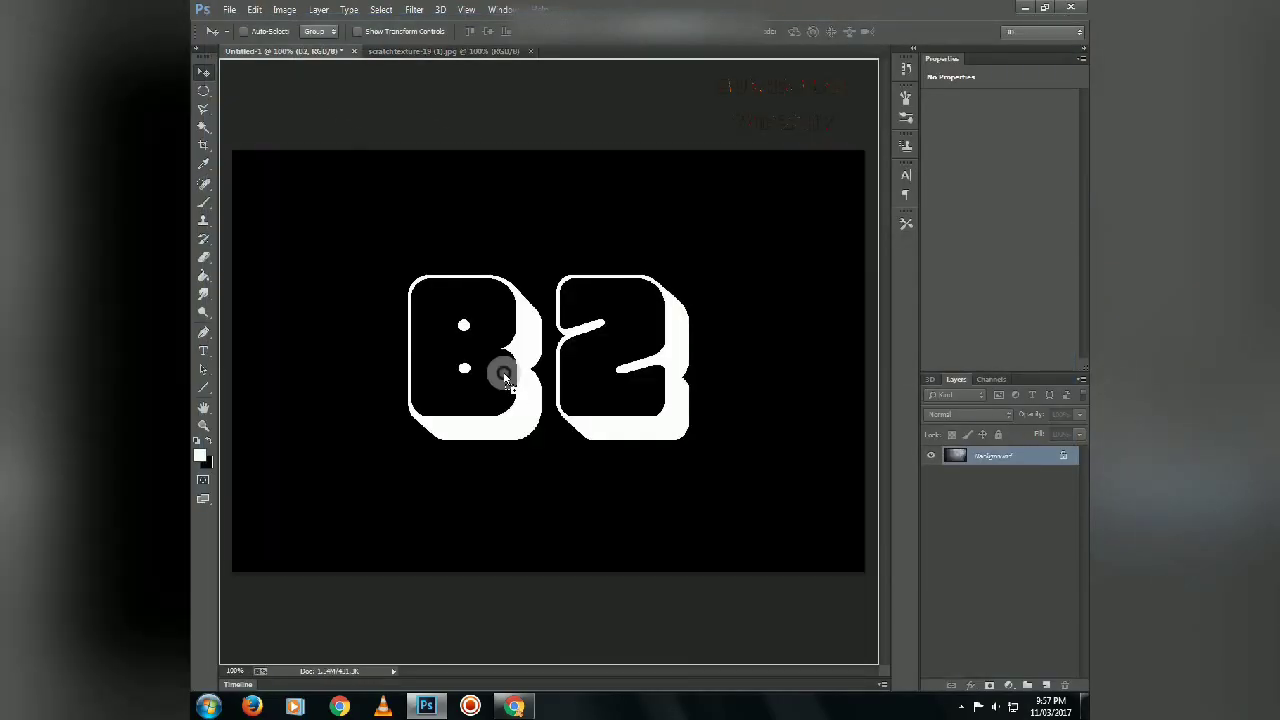
left_click(967, 414)
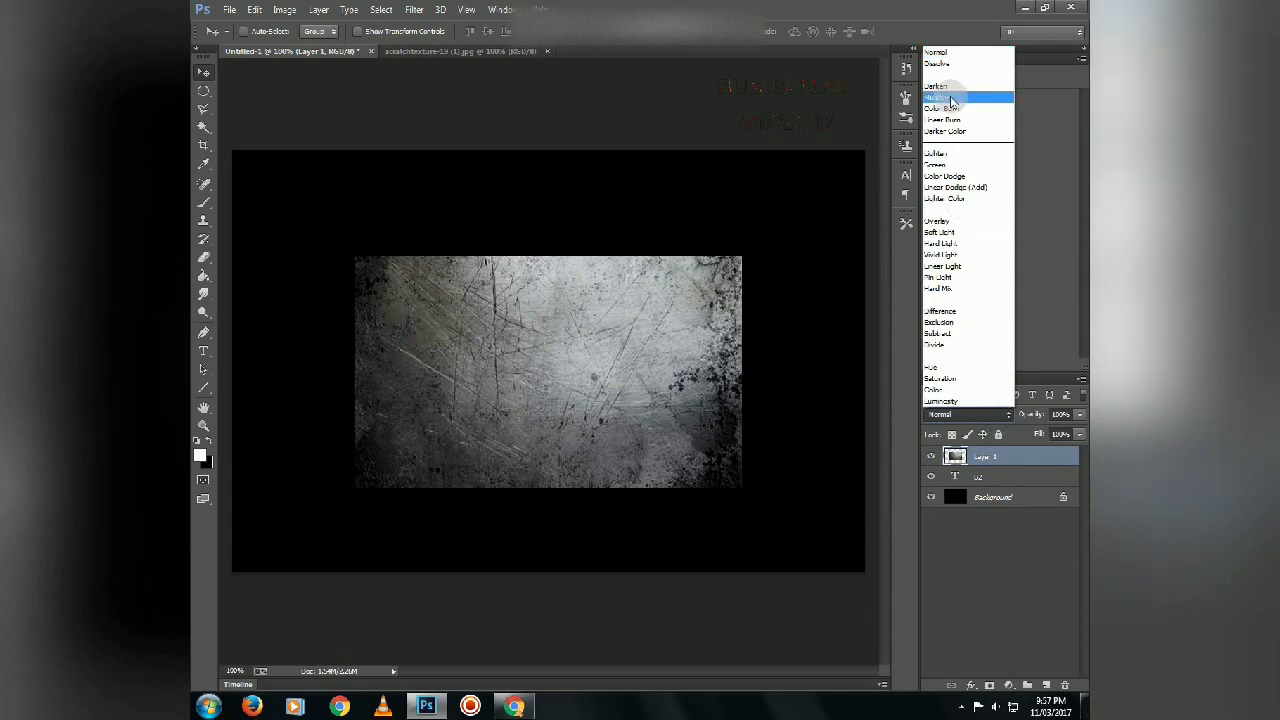
left_click(951, 100)
left_click_drag(714, 416, 706, 411)
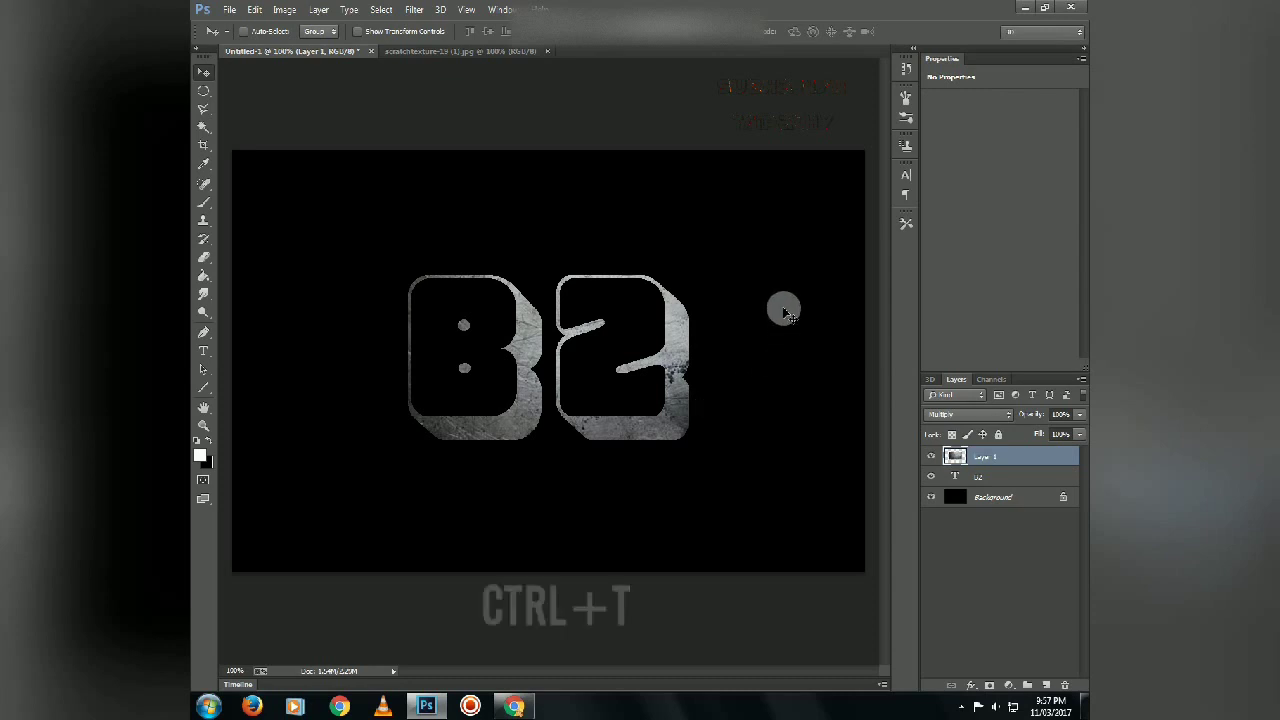
Select all of the B2 text and try a different font on it
left_click(203, 351)
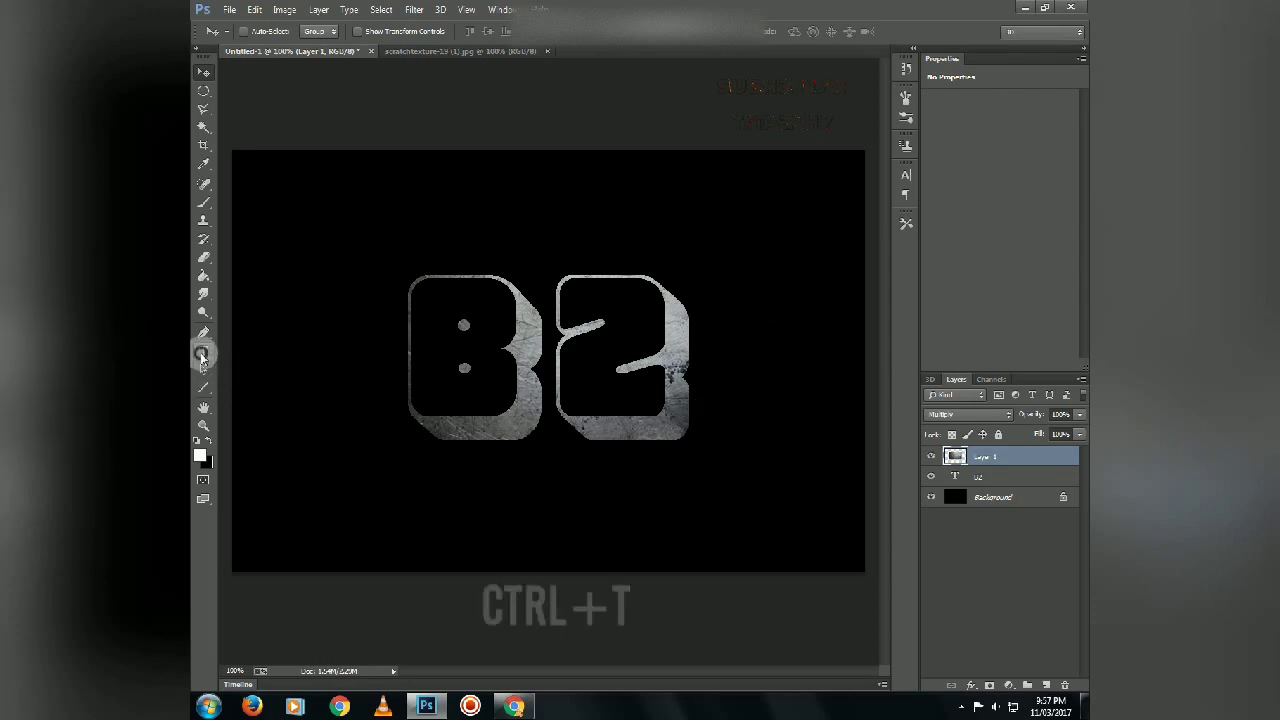
left_click(590, 406)
key("ctrl+a")
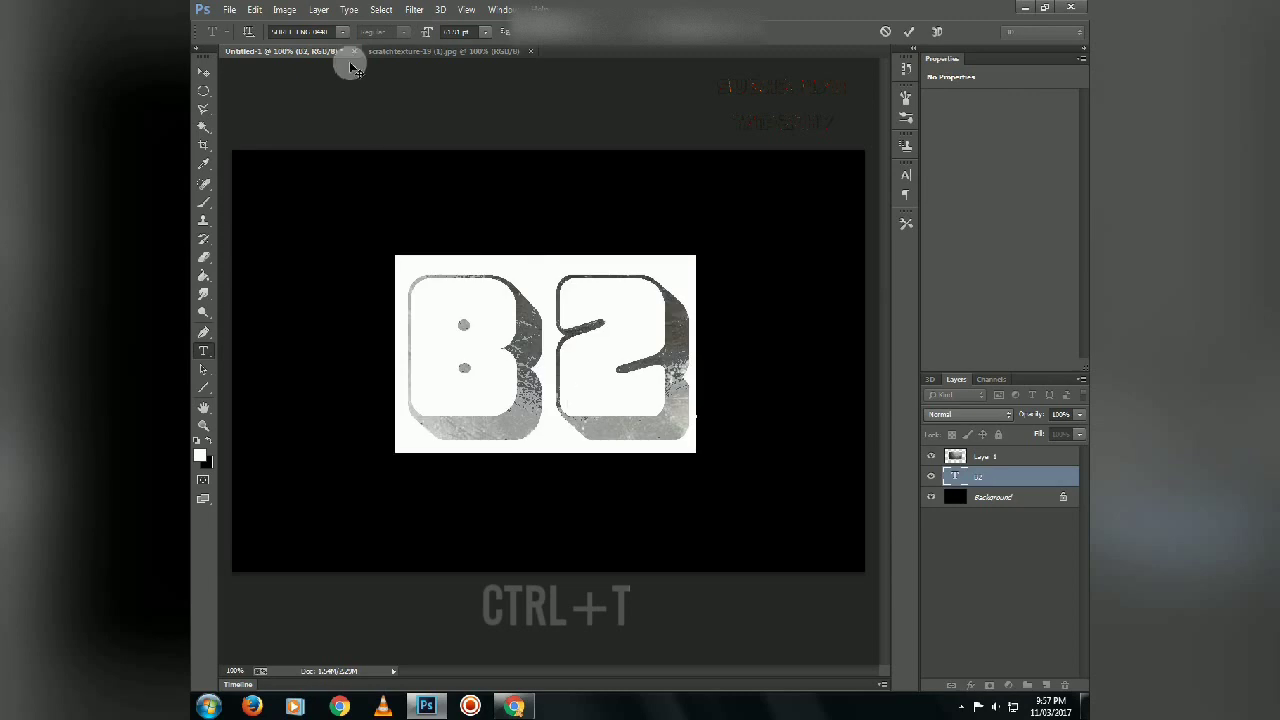
left_click(343, 32)
left_click(399, 43)
left_click(343, 32)
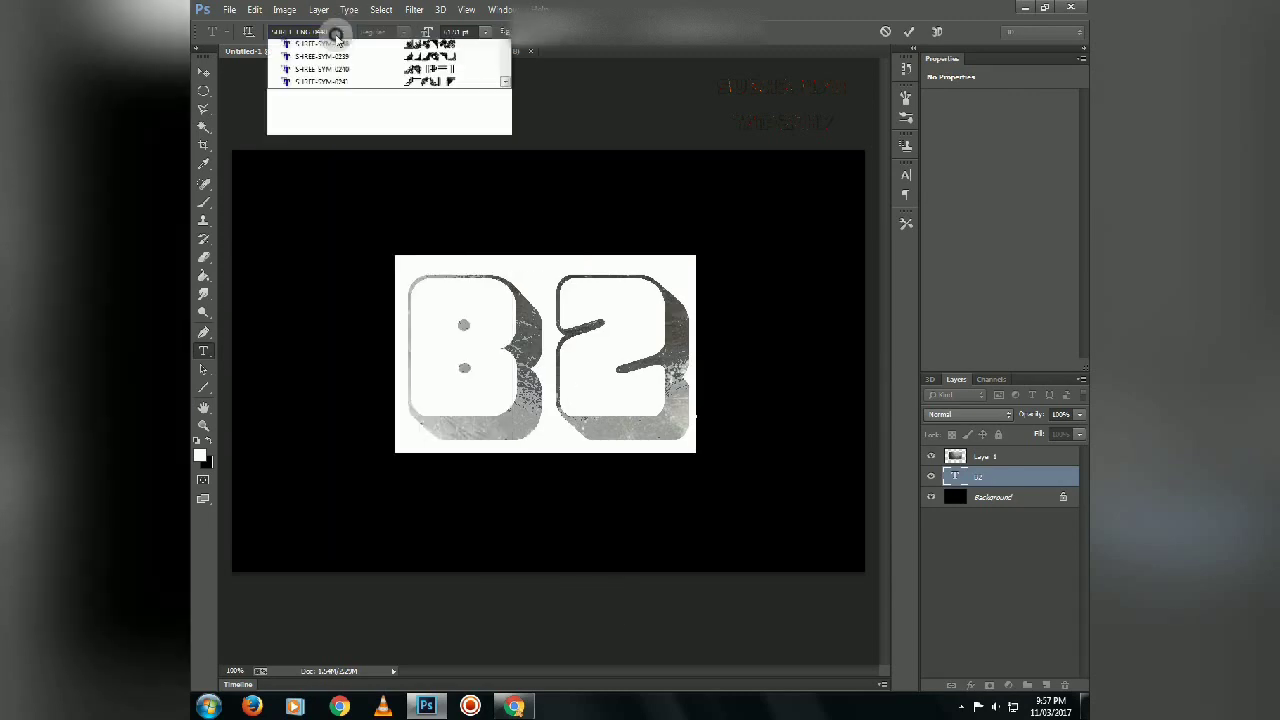
scroll(505, 55, "up", 2)
scroll(505, 55, "up", 2)
scroll(505, 55, "up", 3)
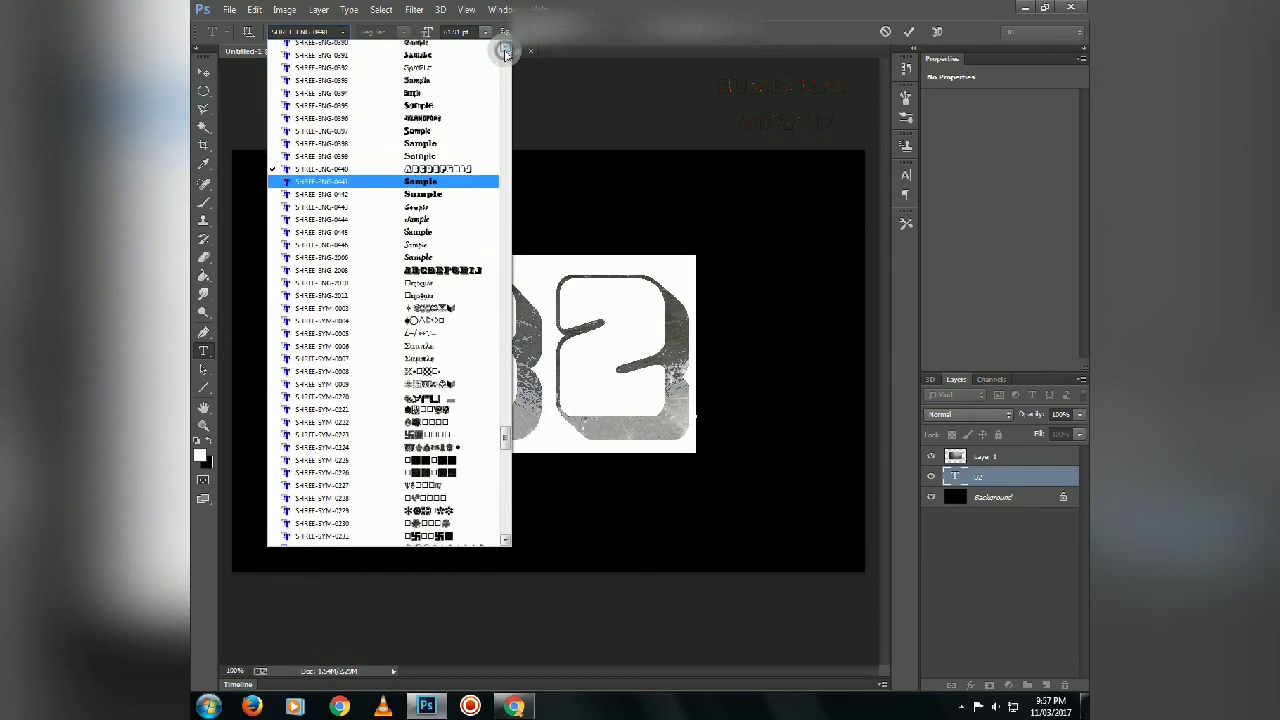
scroll(505, 55, "up", 2)
left_click(445, 75)
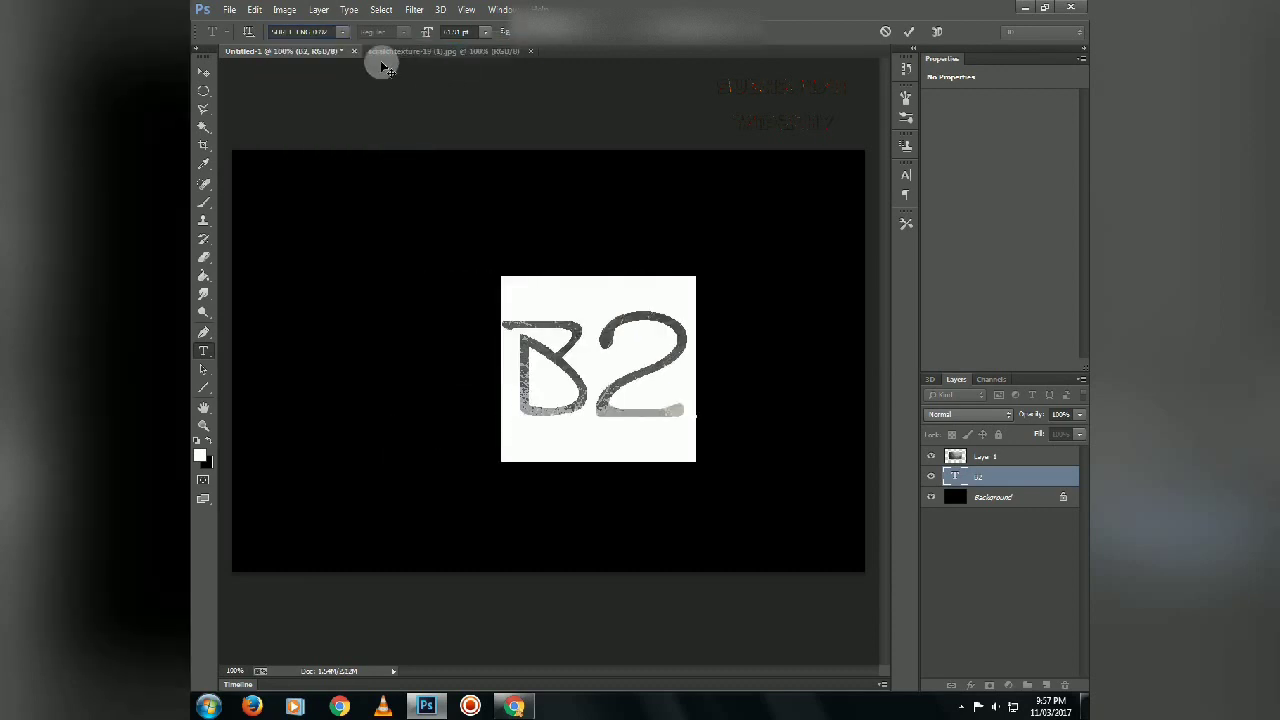
Try stencil-style and outline fonts on the B2 text
left_click(343, 32)
scroll(503, 429, "up", 2)
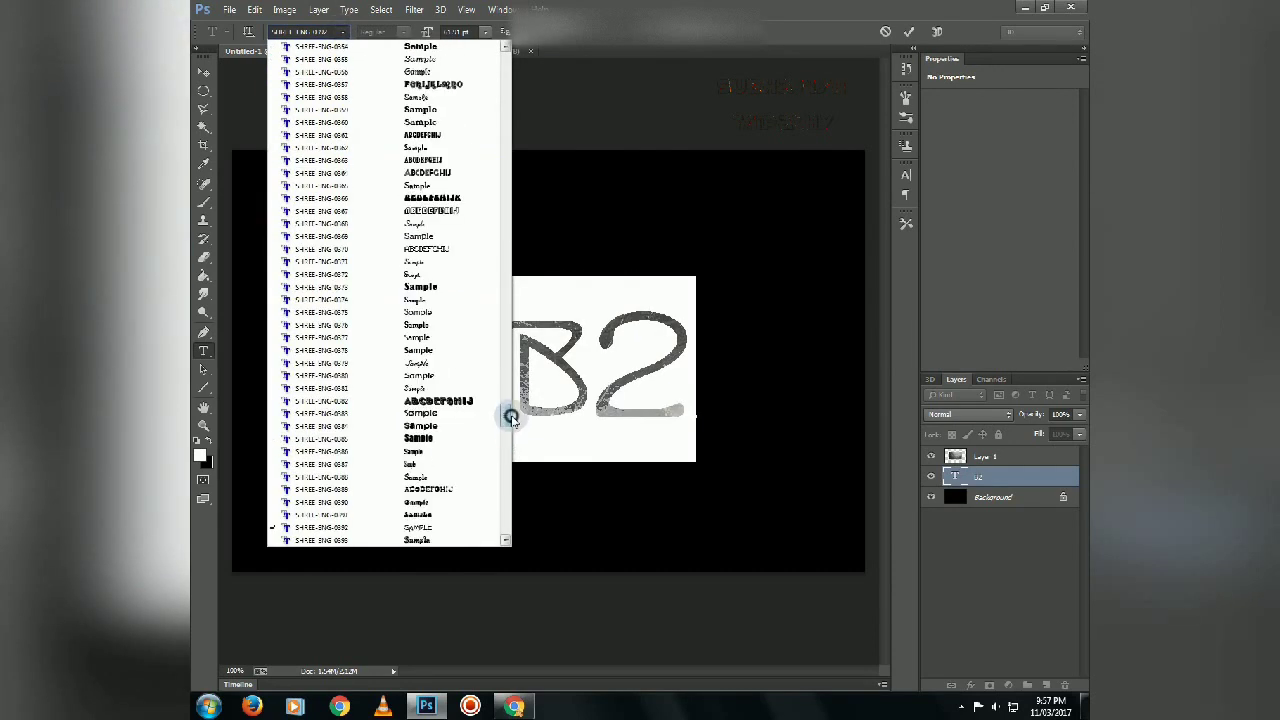
scroll(510, 418, "up", 5)
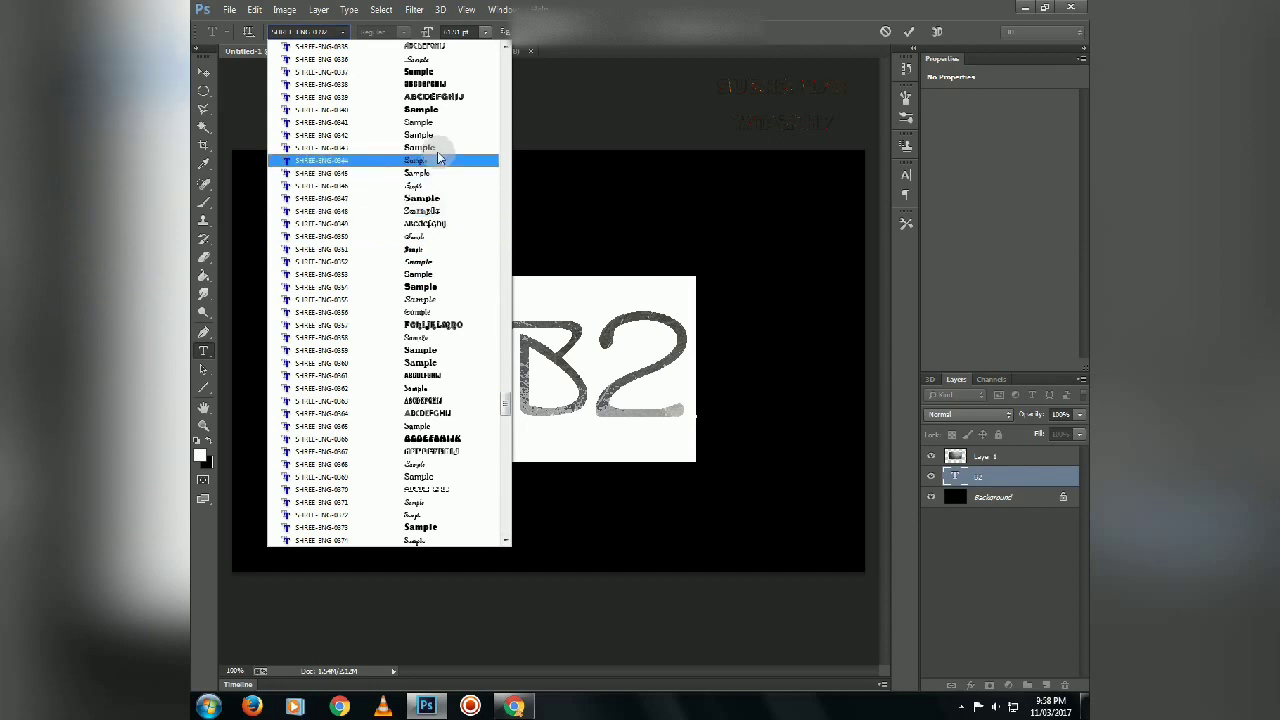
left_click(420, 84)
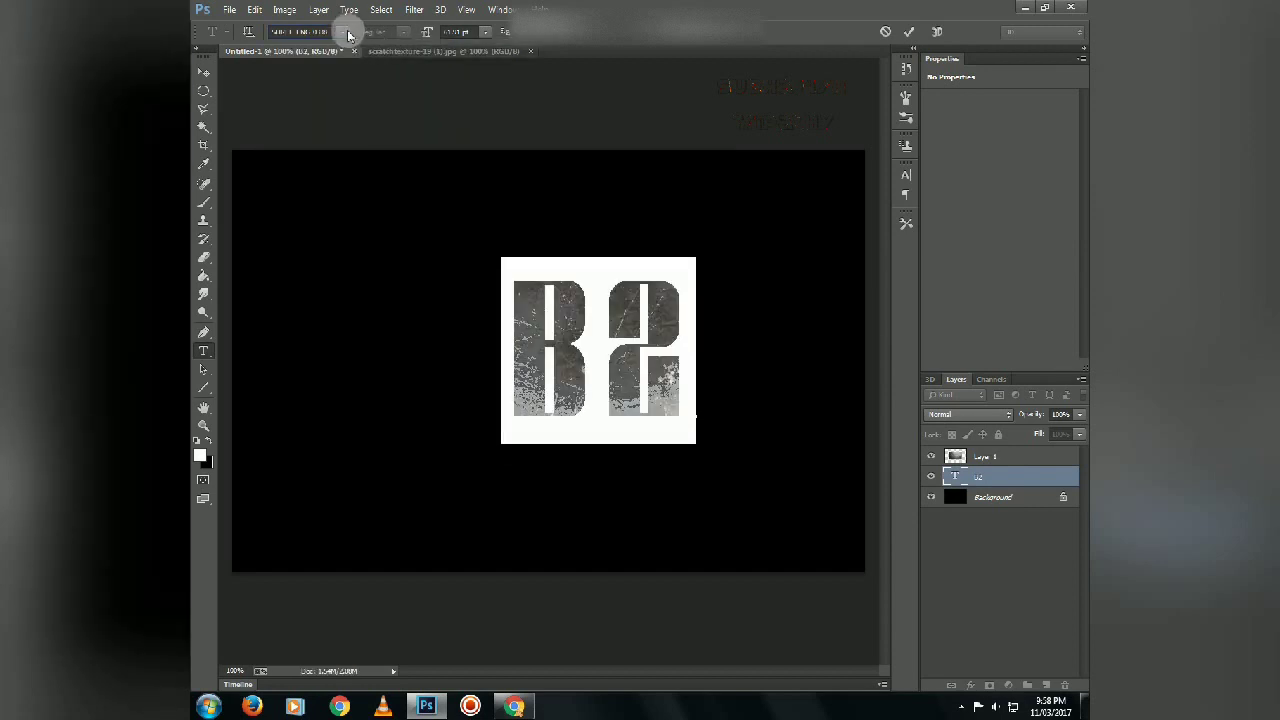
left_click(343, 32)
scroll(508, 400, "up", 2)
scroll(508, 400, "up", 1)
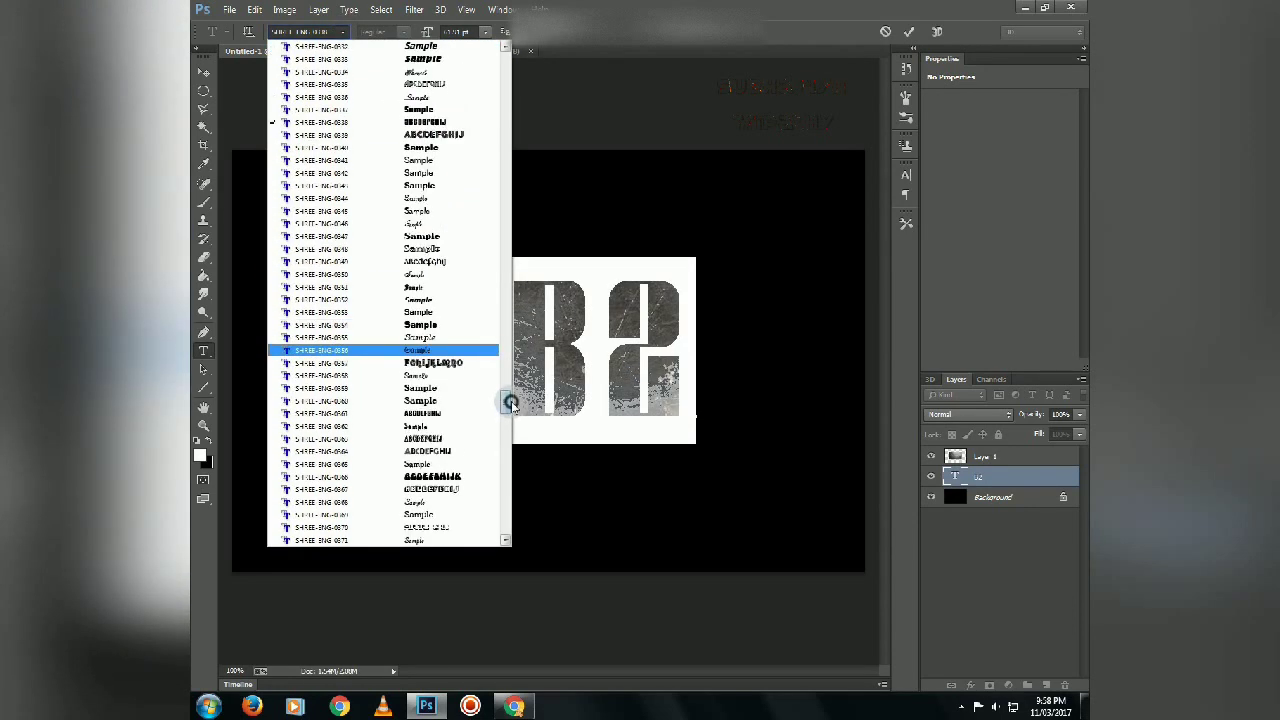
left_click(437, 125)
Apply a heavy bold italic font to B2 and commit the text
left_click(348, 32)
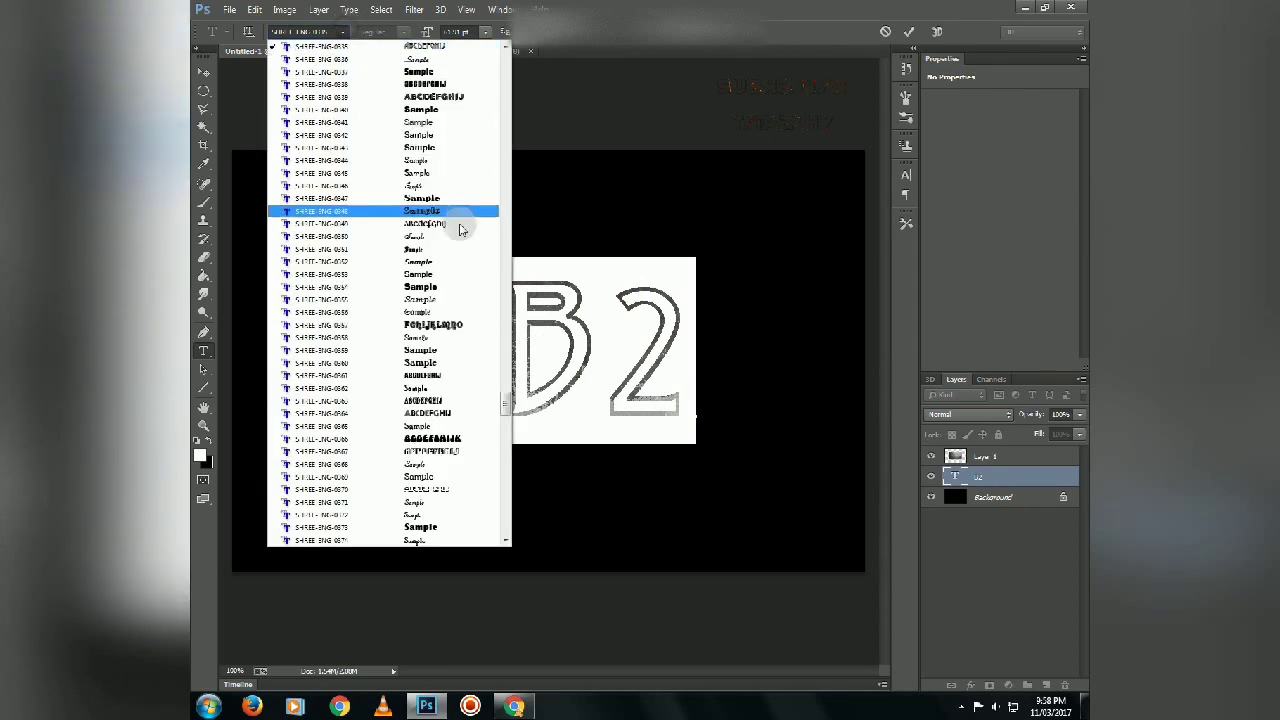
scroll(500, 400, "up", 1)
scroll(504, 400, "up", 1)
scroll(504, 400, "up", 2)
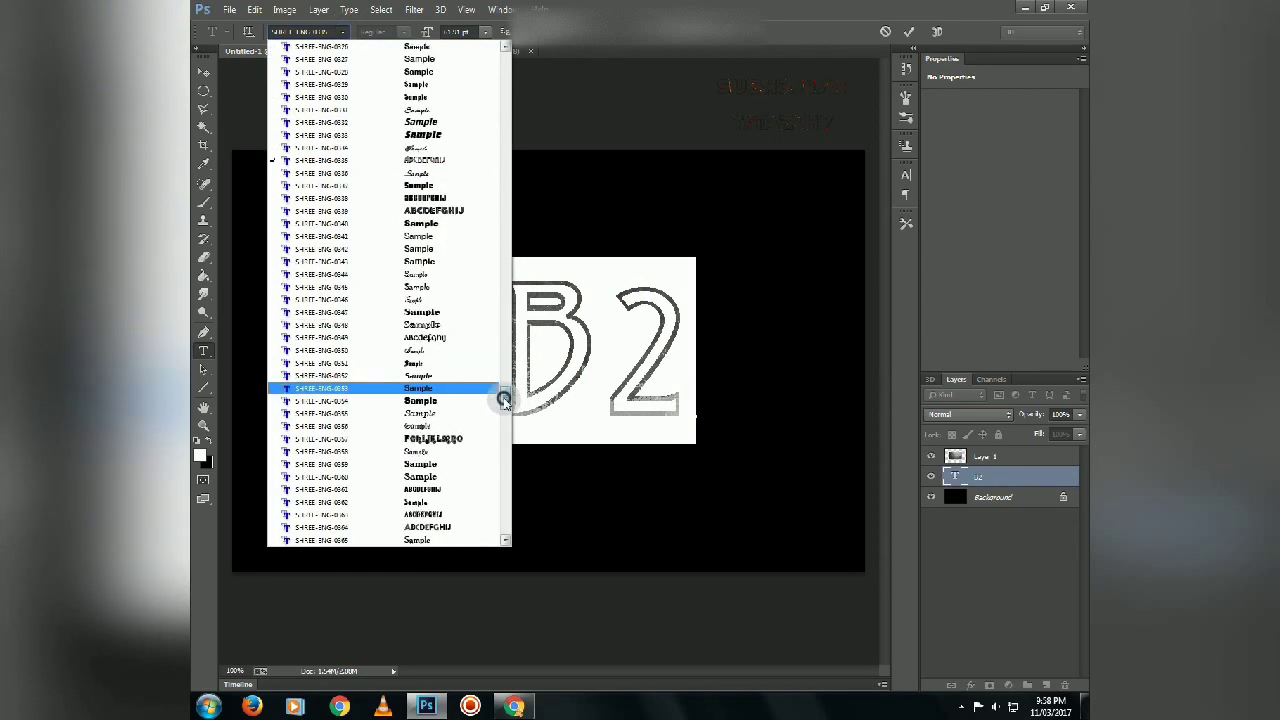
scroll(504, 395, "up", 2)
left_click(423, 275)
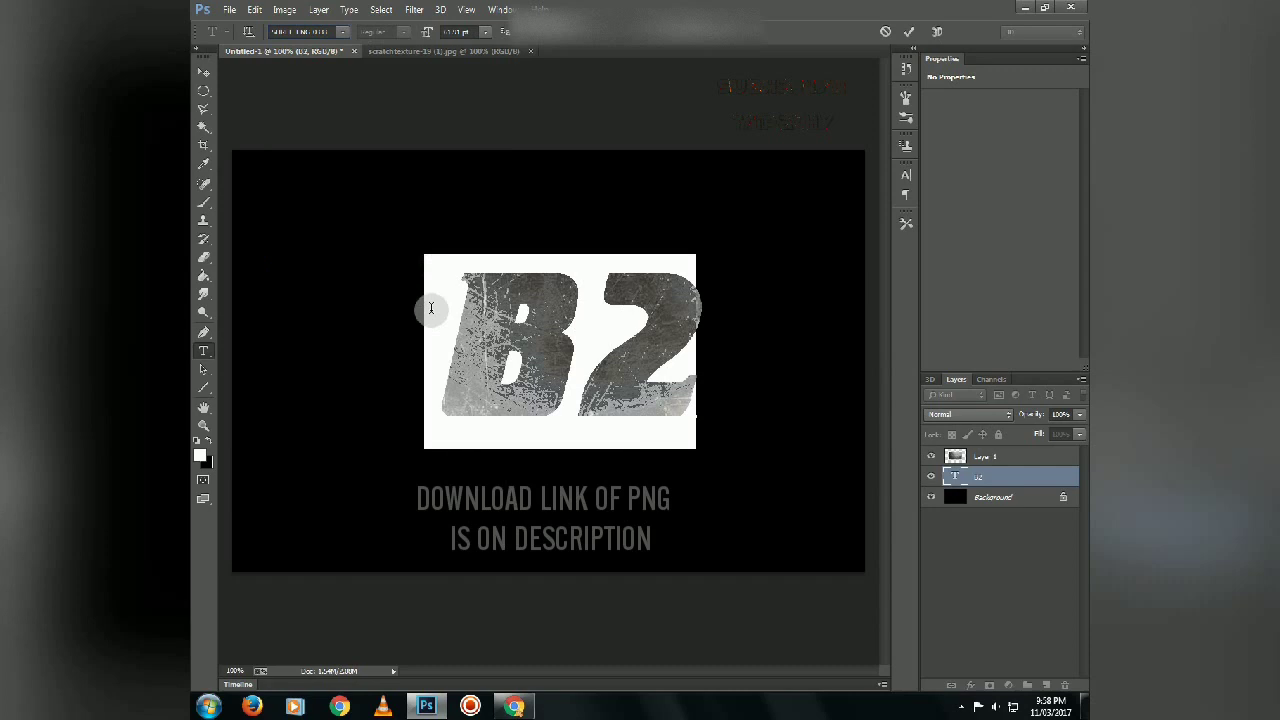
key("ctrl+Return")
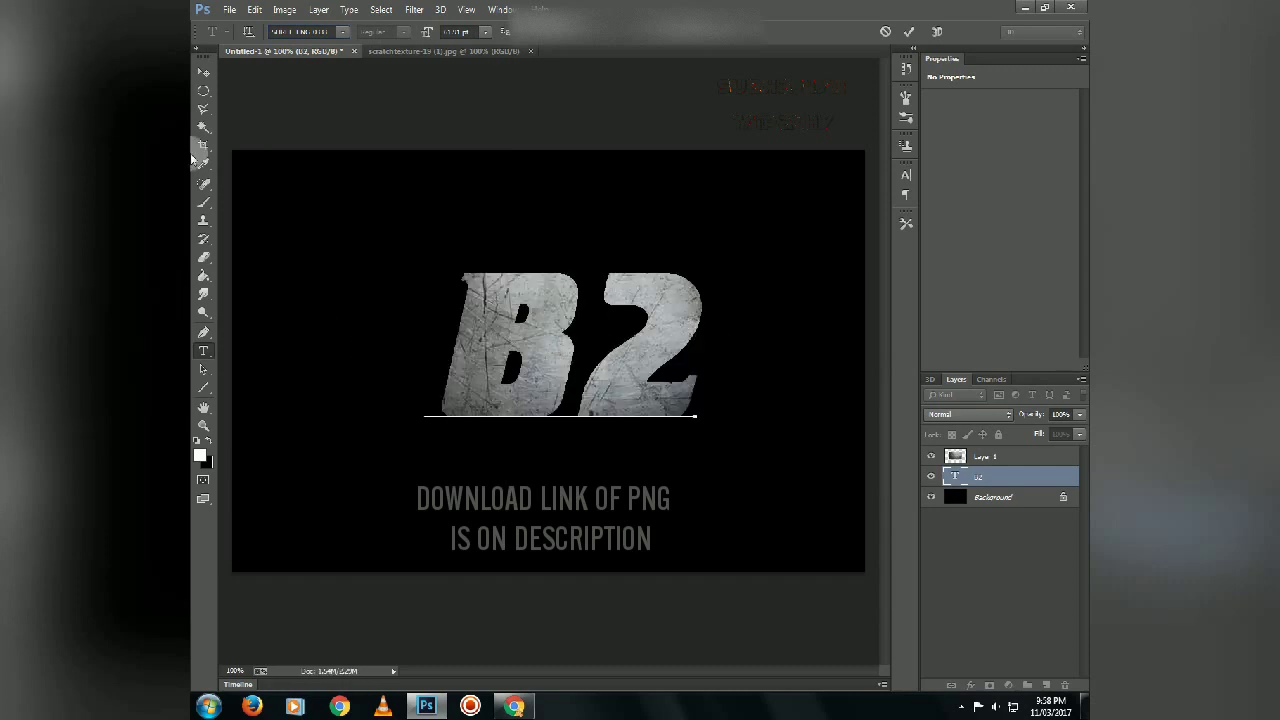
left_click(203, 72)
Nudge the B2 lettering slightly left, then about 10 px right, and deselect
left_click_drag(632, 386, 595, 381)
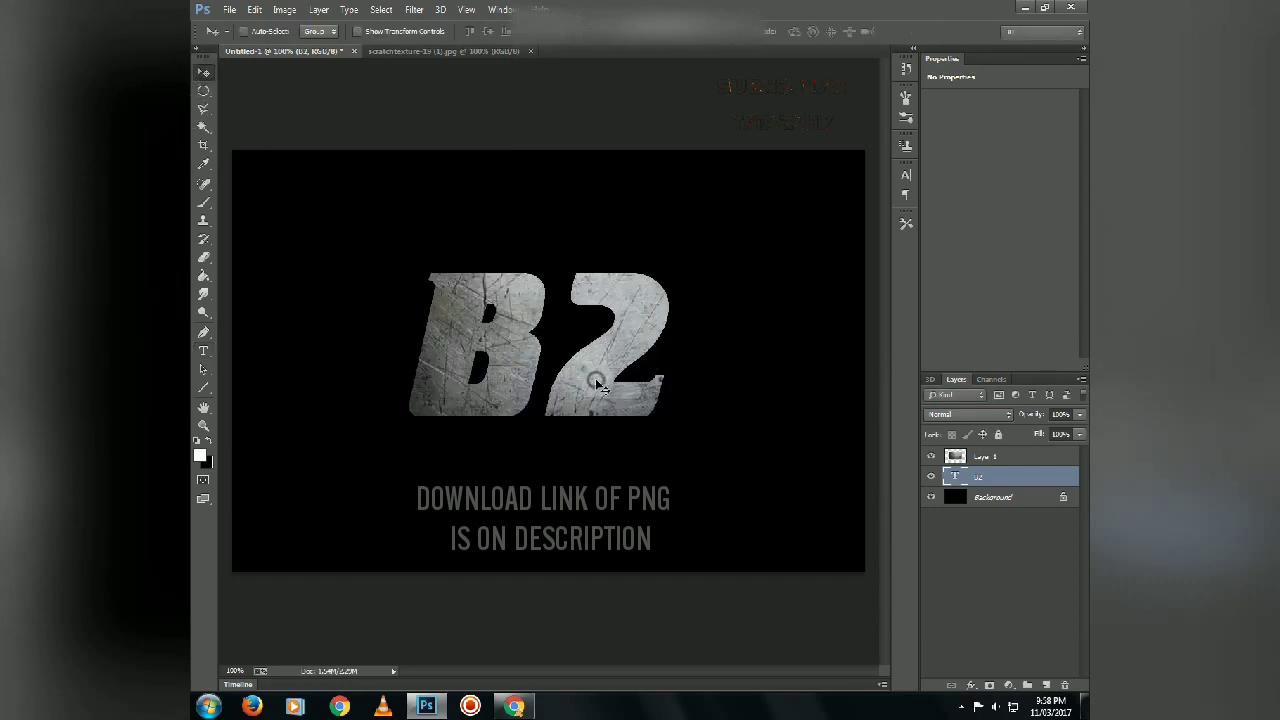
left_click(583, 275)
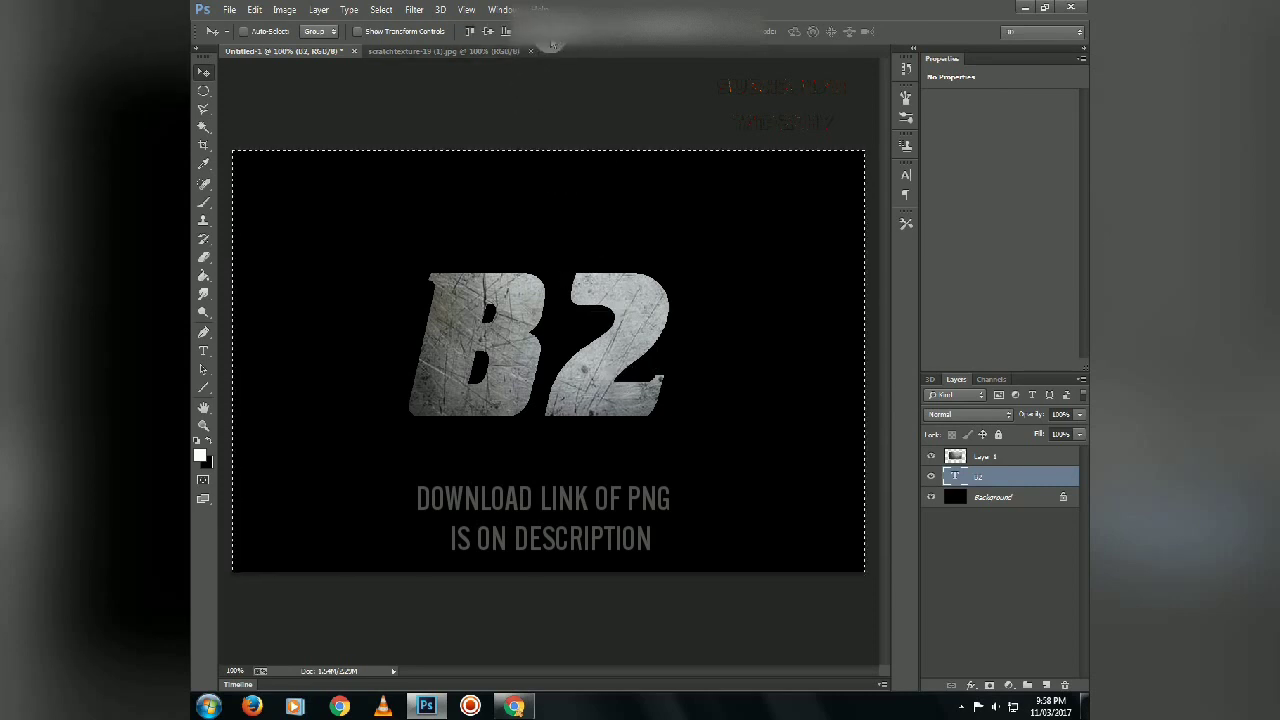
key("shift+Right")
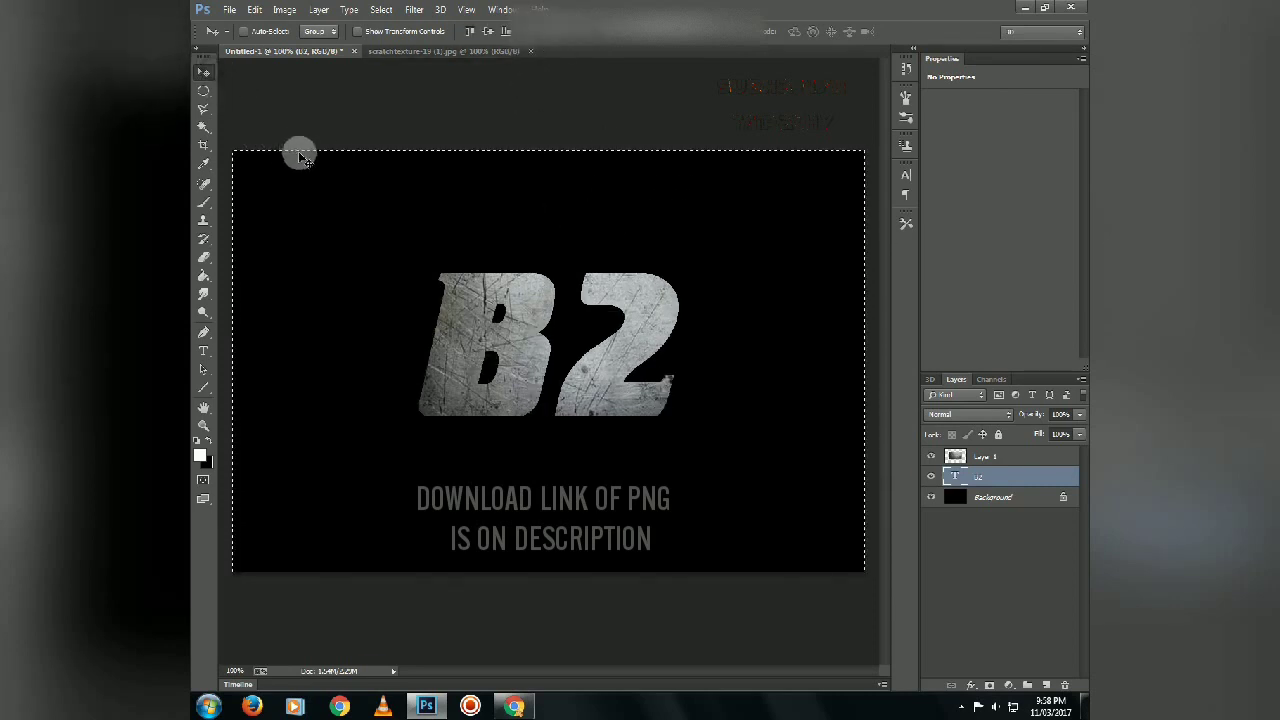
key("ctrl+d")
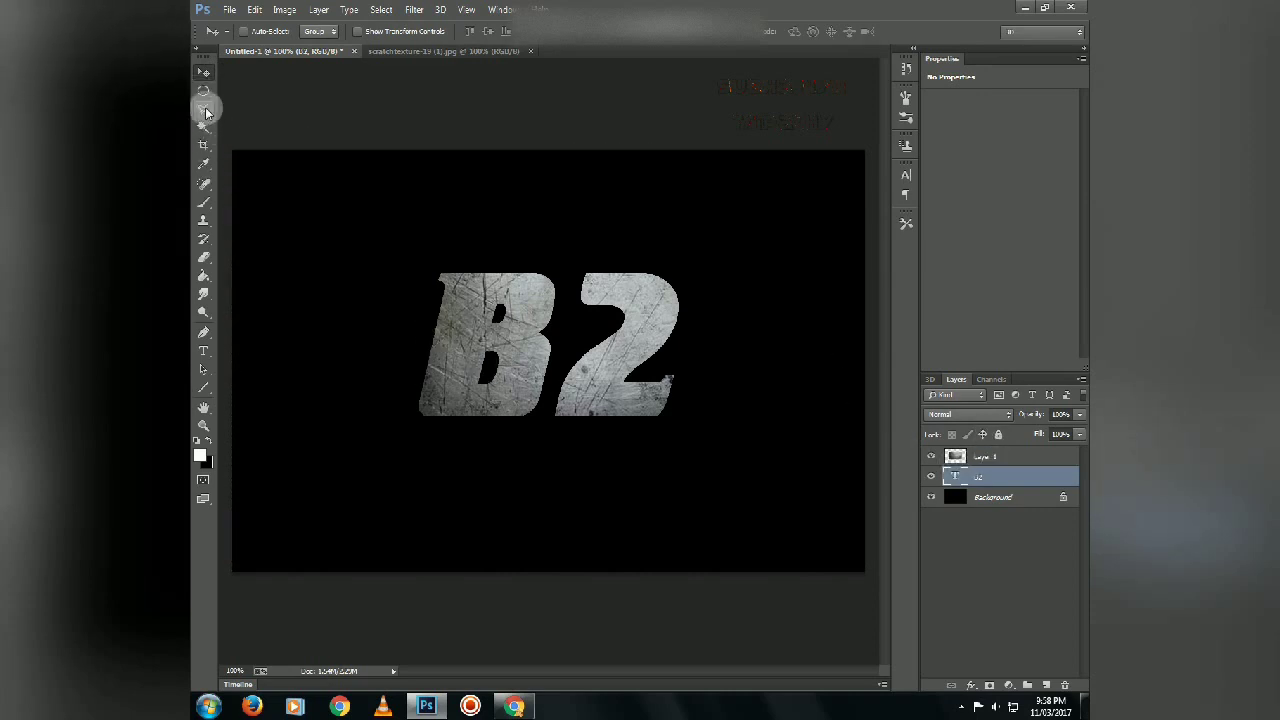
Rasterize the B2 type layer and make the texture layer active
right_click(986, 474)
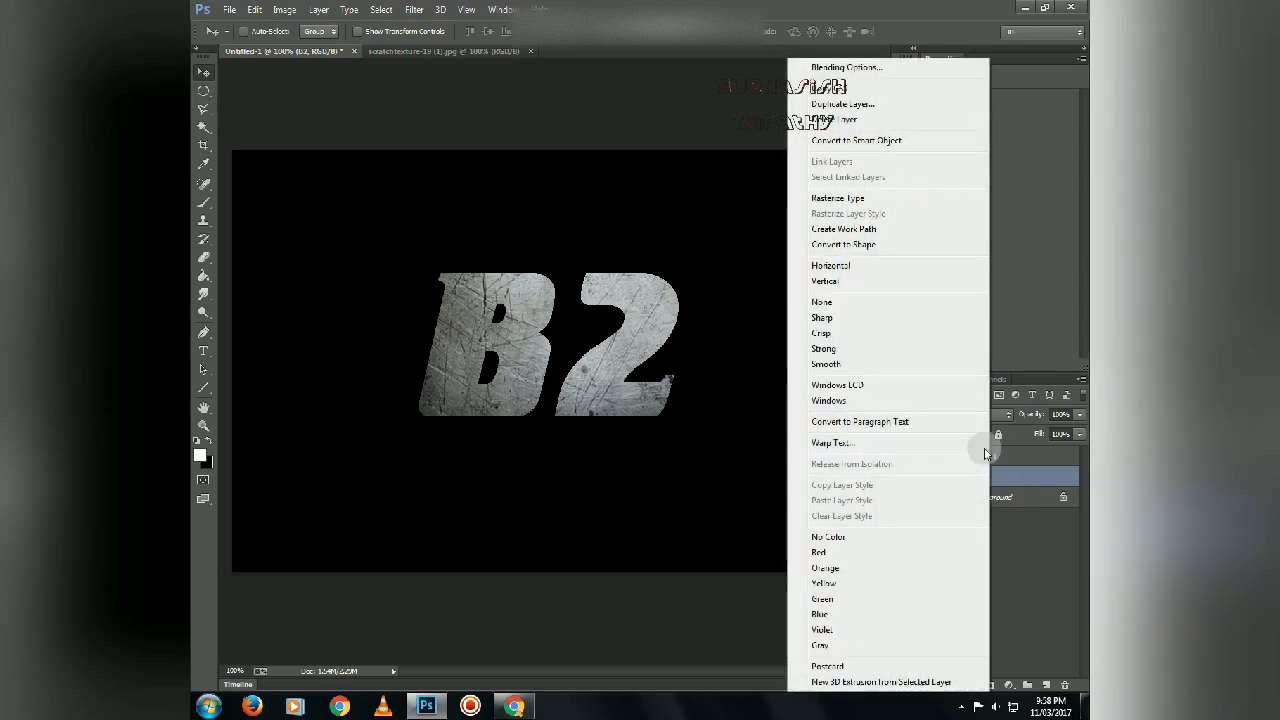
left_click(840, 198)
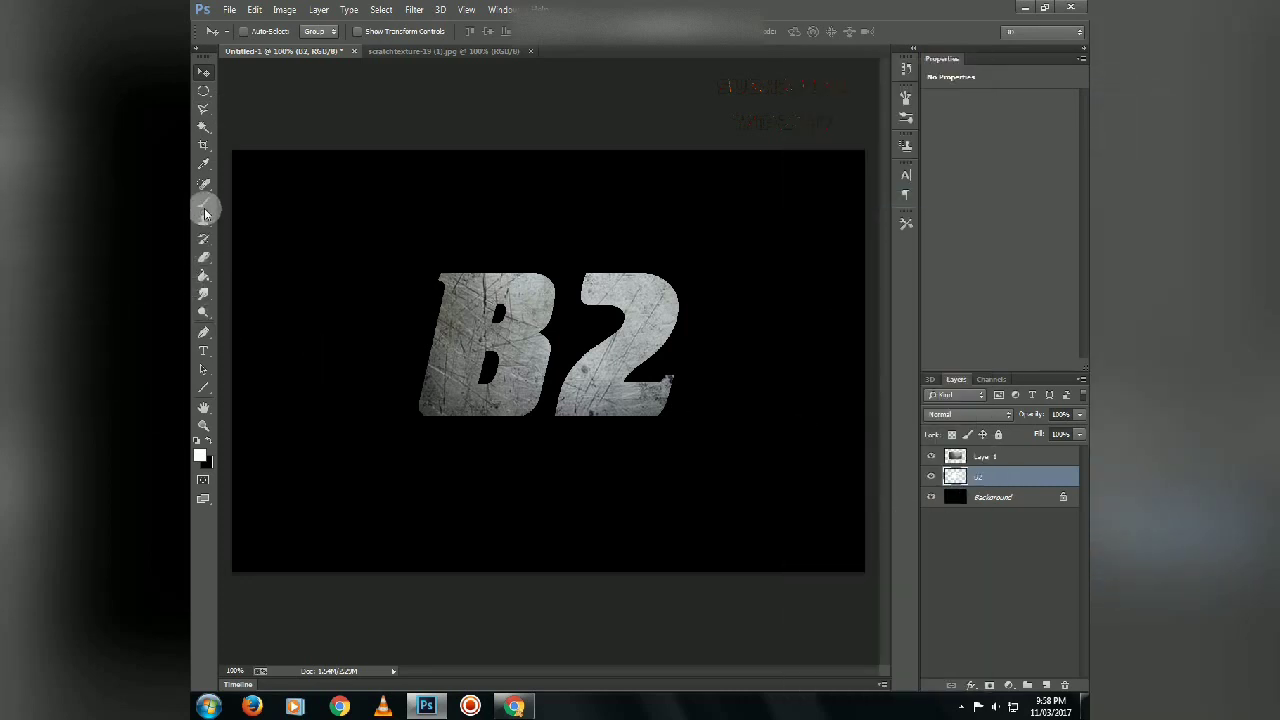
left_click(965, 457)
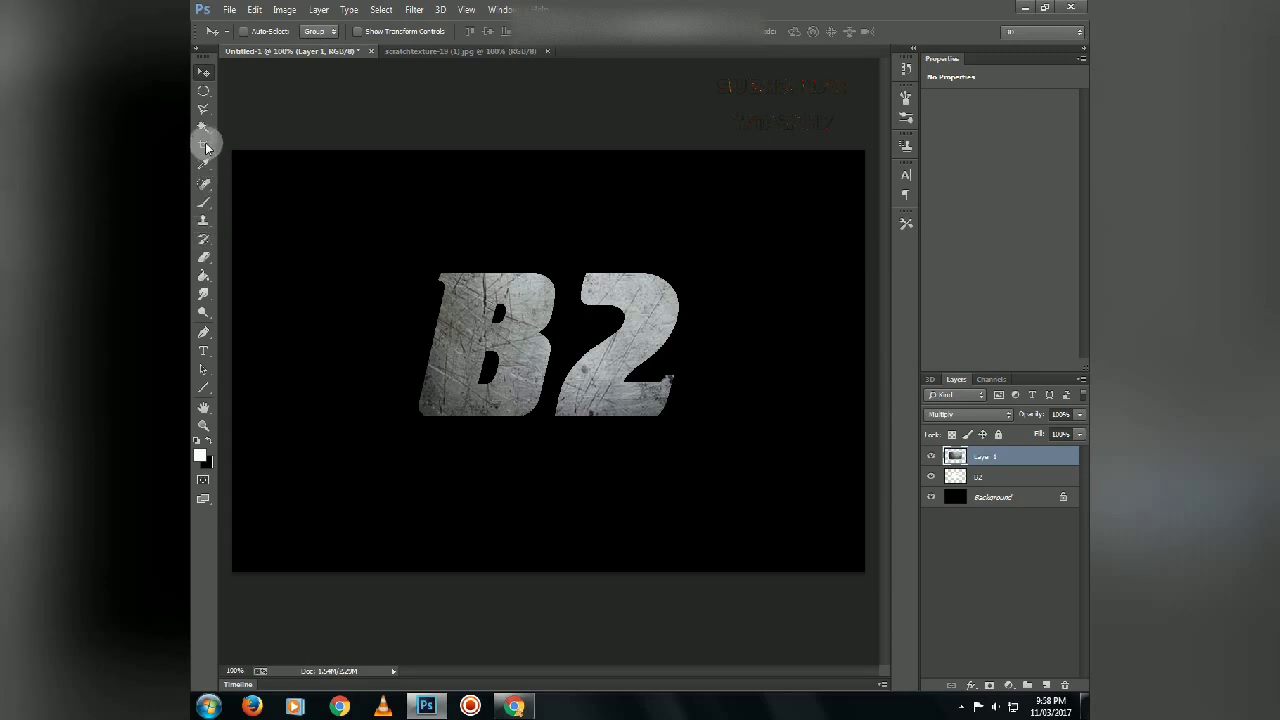
left_click(203, 109)
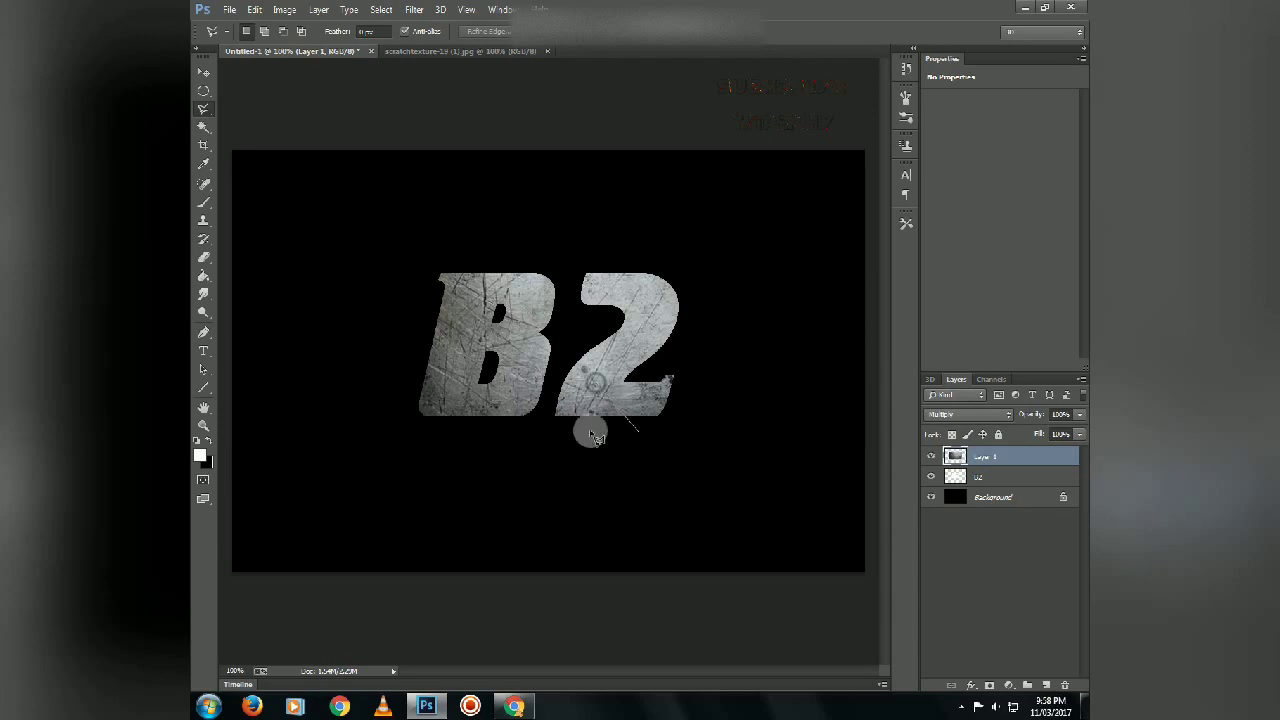
Cut a wedge from the bottom of the 2 and shift it slightly apart
left_click(643, 440)
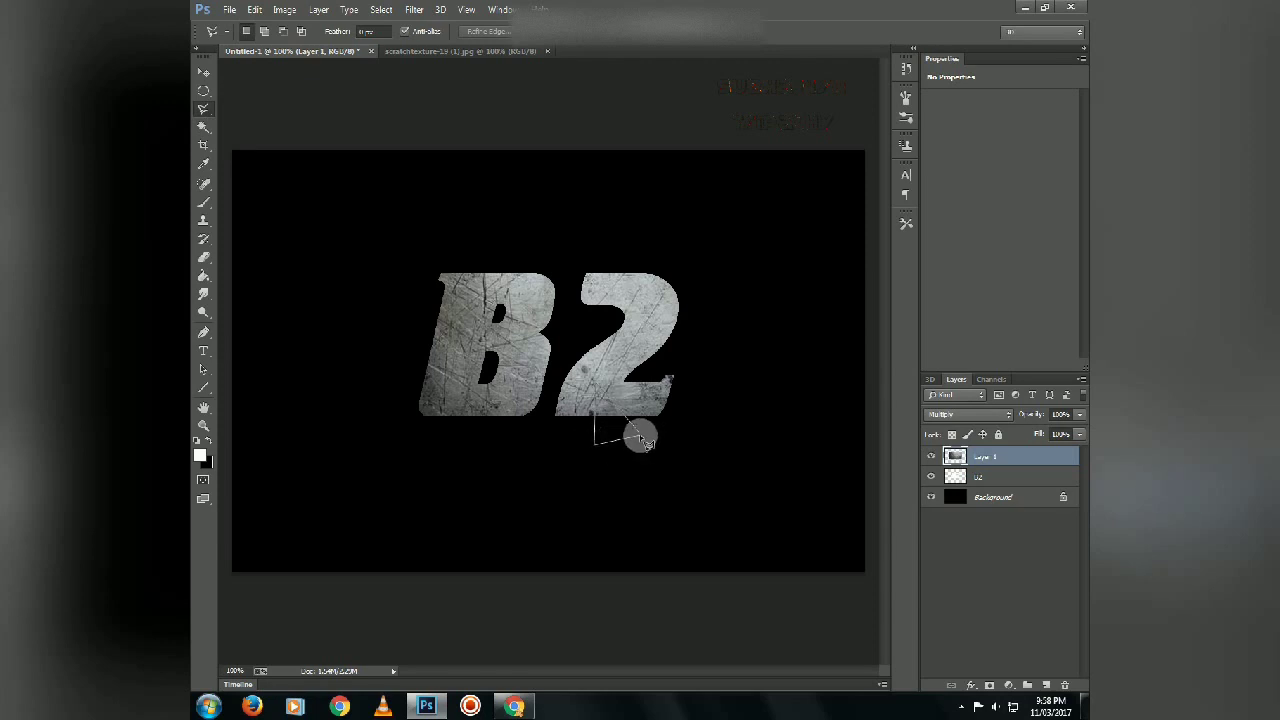
double_click(637, 437)
key("v")
left_click_drag(623, 431, 624, 438)
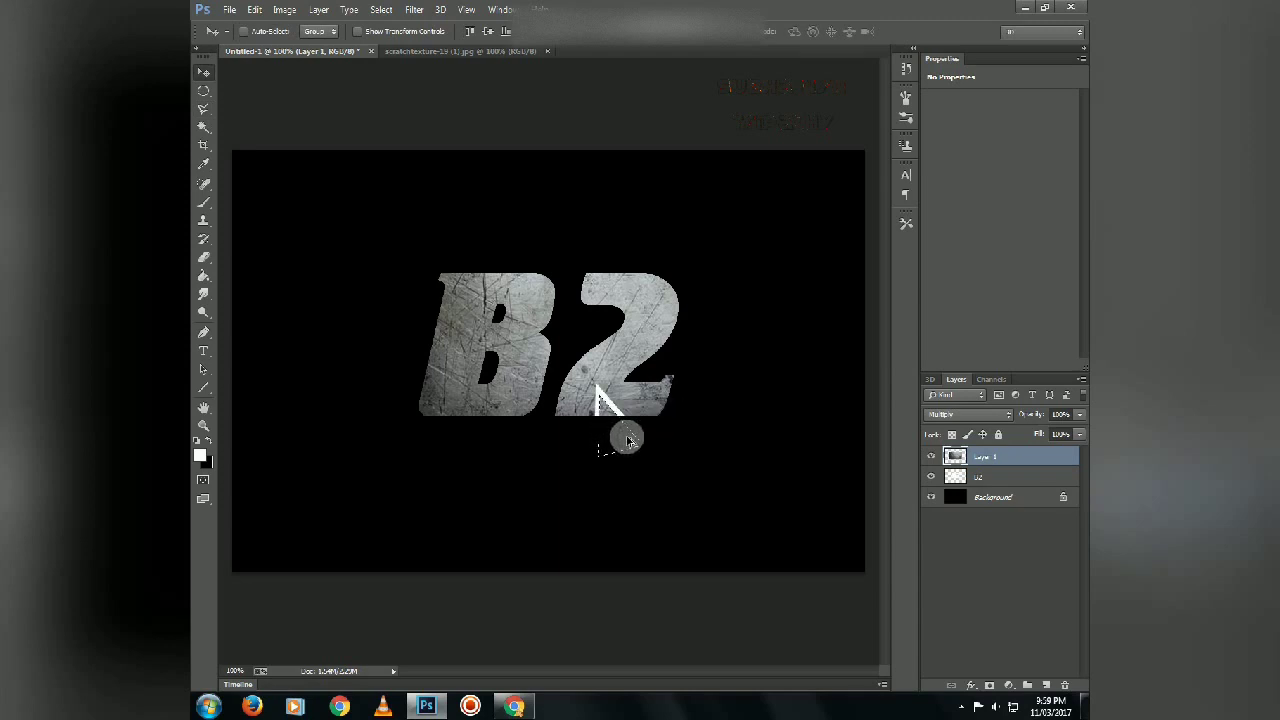
left_click(970, 476)
left_click_drag(614, 430, 615, 432)
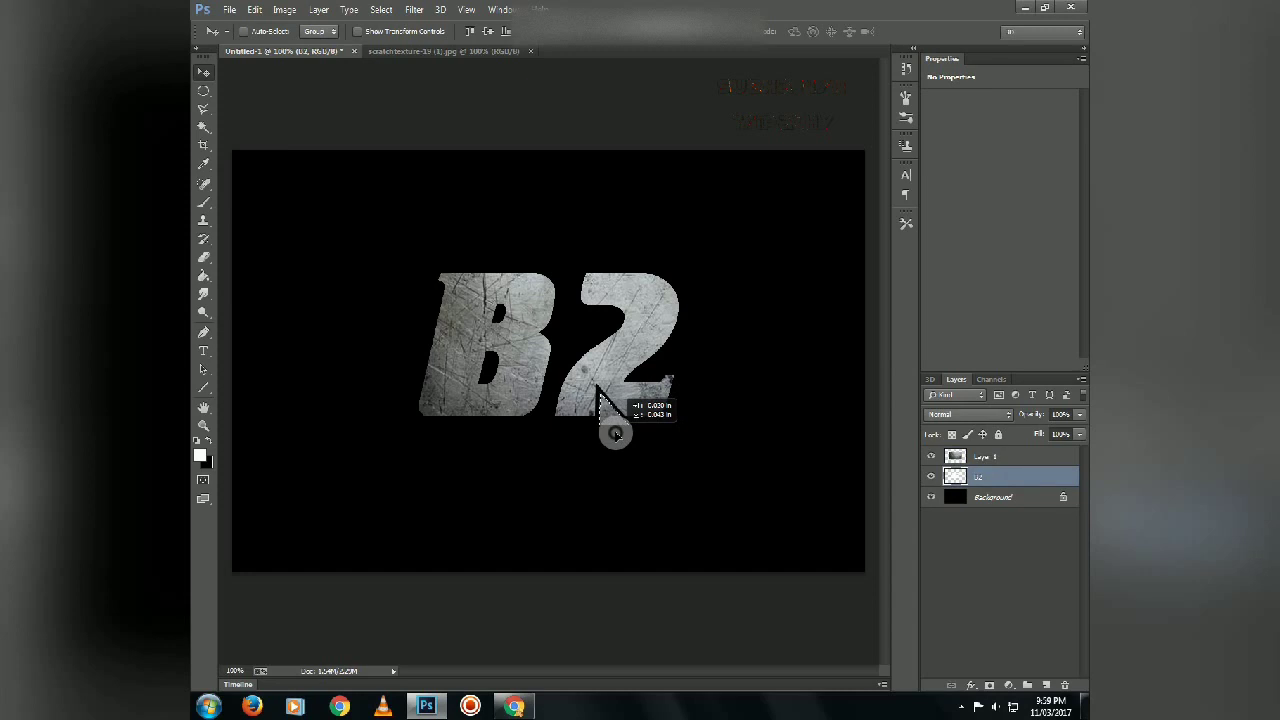
Cut another piece of the 2, move it upward, and shift a neighbouring piece
key("l")
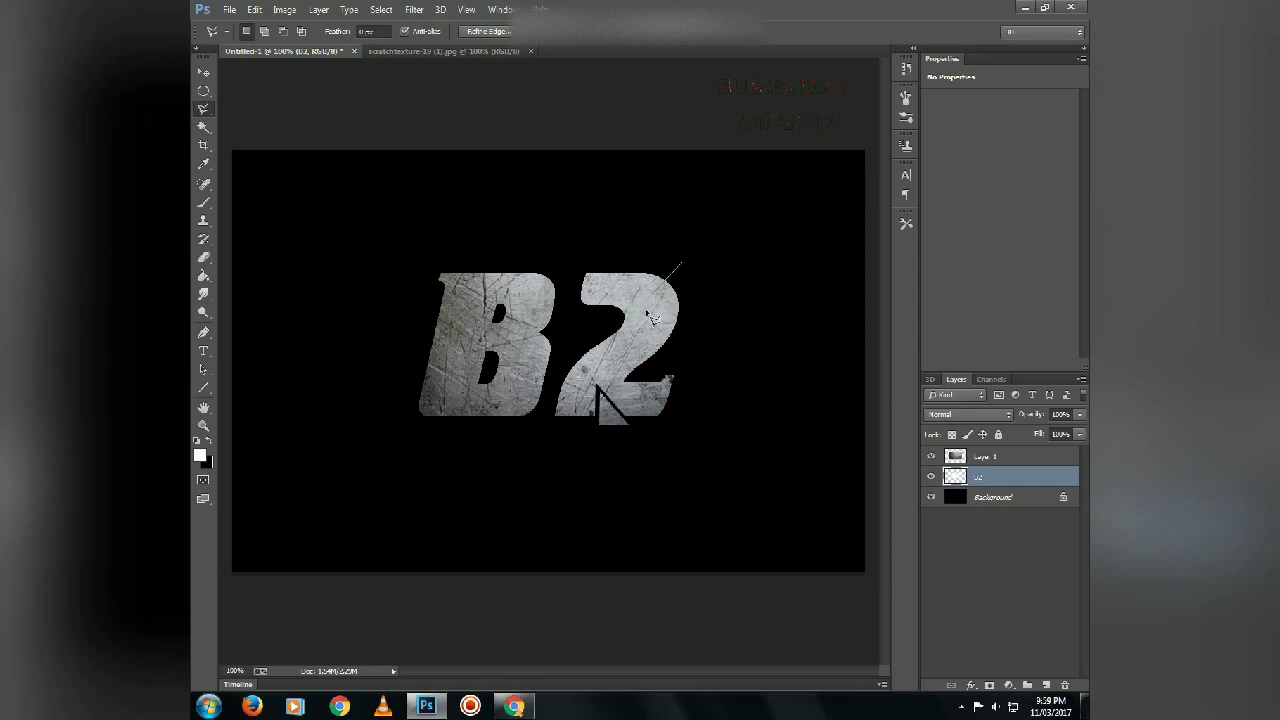
left_click(698, 310)
key("v")
left_click_drag(676, 311, 680, 296)
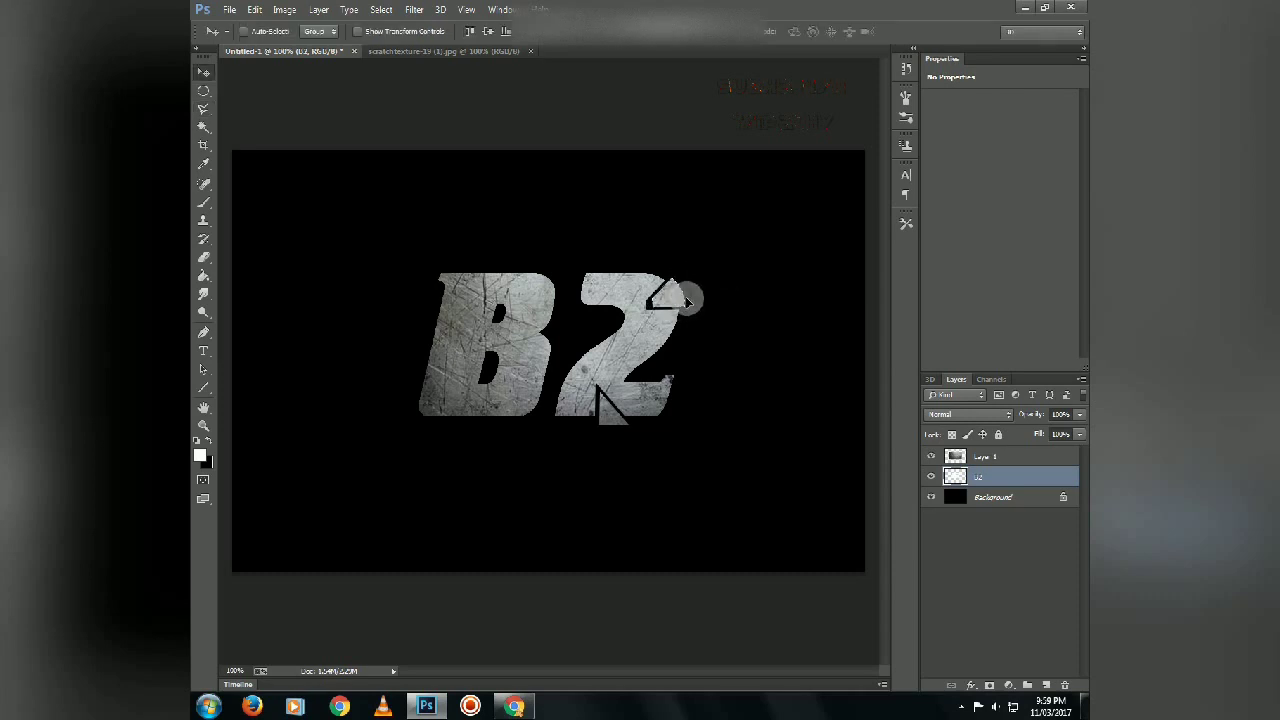
key("l")
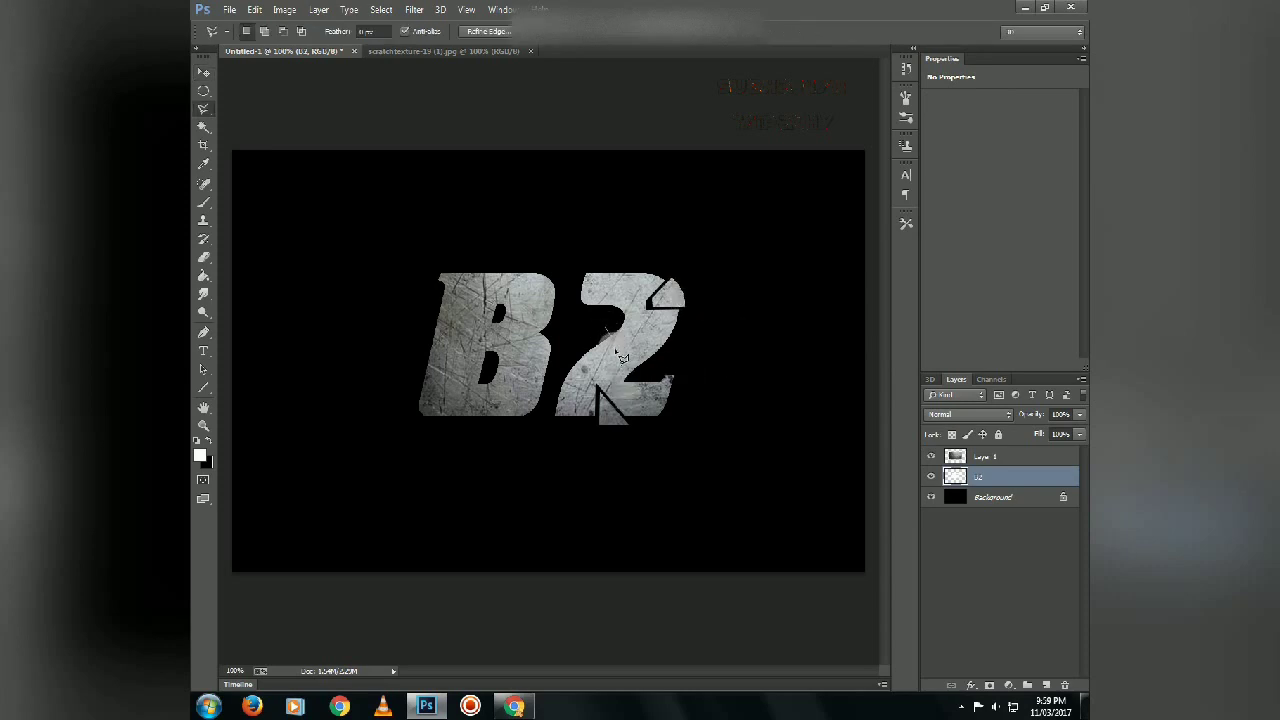
key("v")
left_click_drag(601, 335, 599, 333)
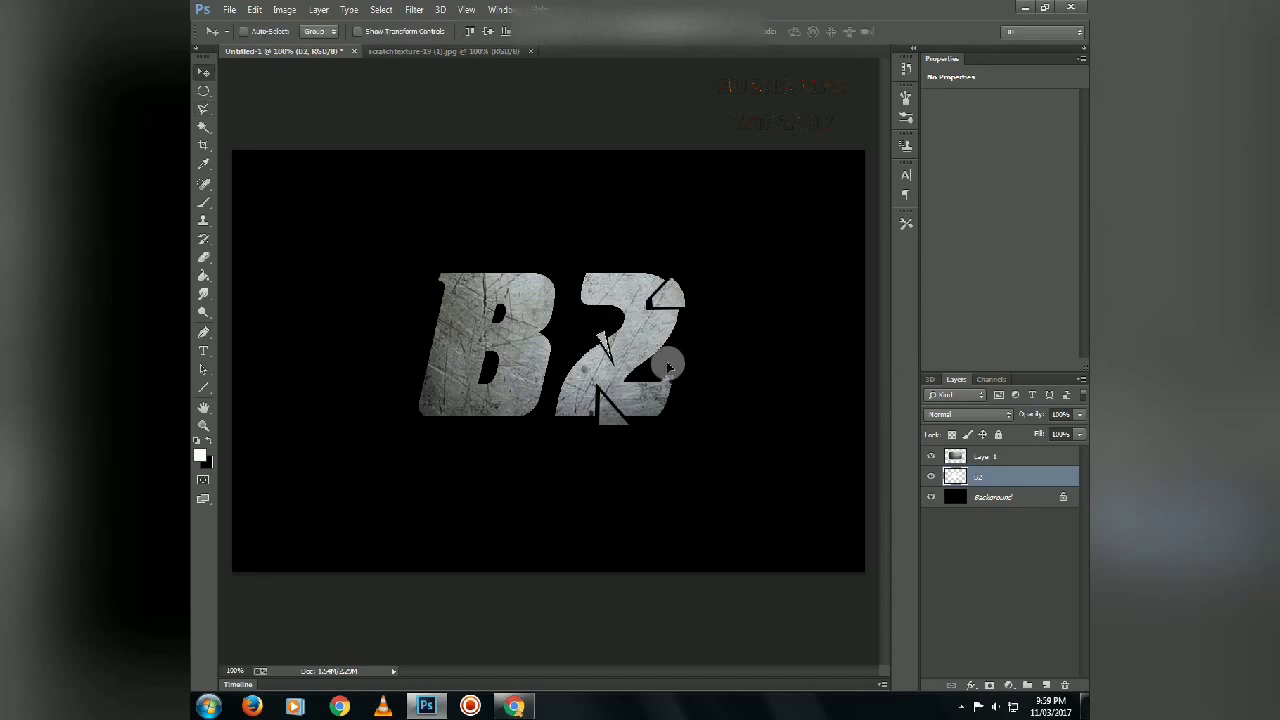
Outline a new shard of the 2 and pull it slightly away
key("l")
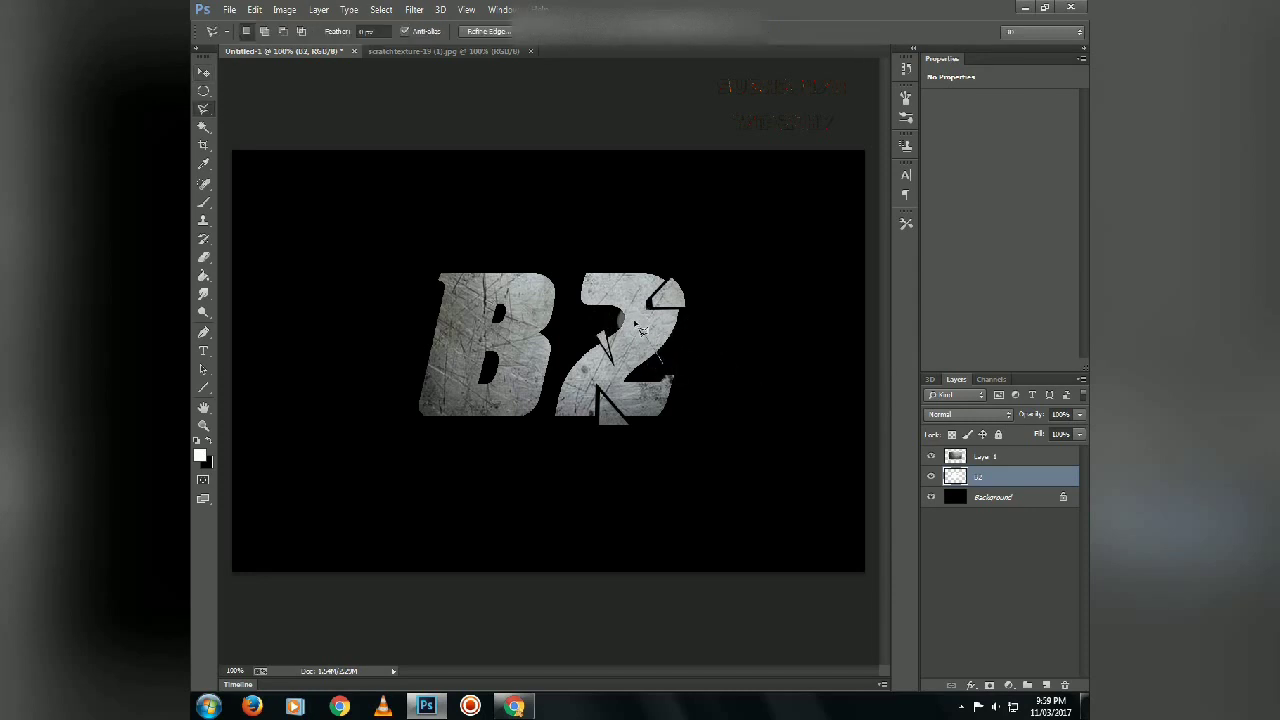
left_click(646, 341)
key("v")
left_click_drag(661, 355, 664, 361)
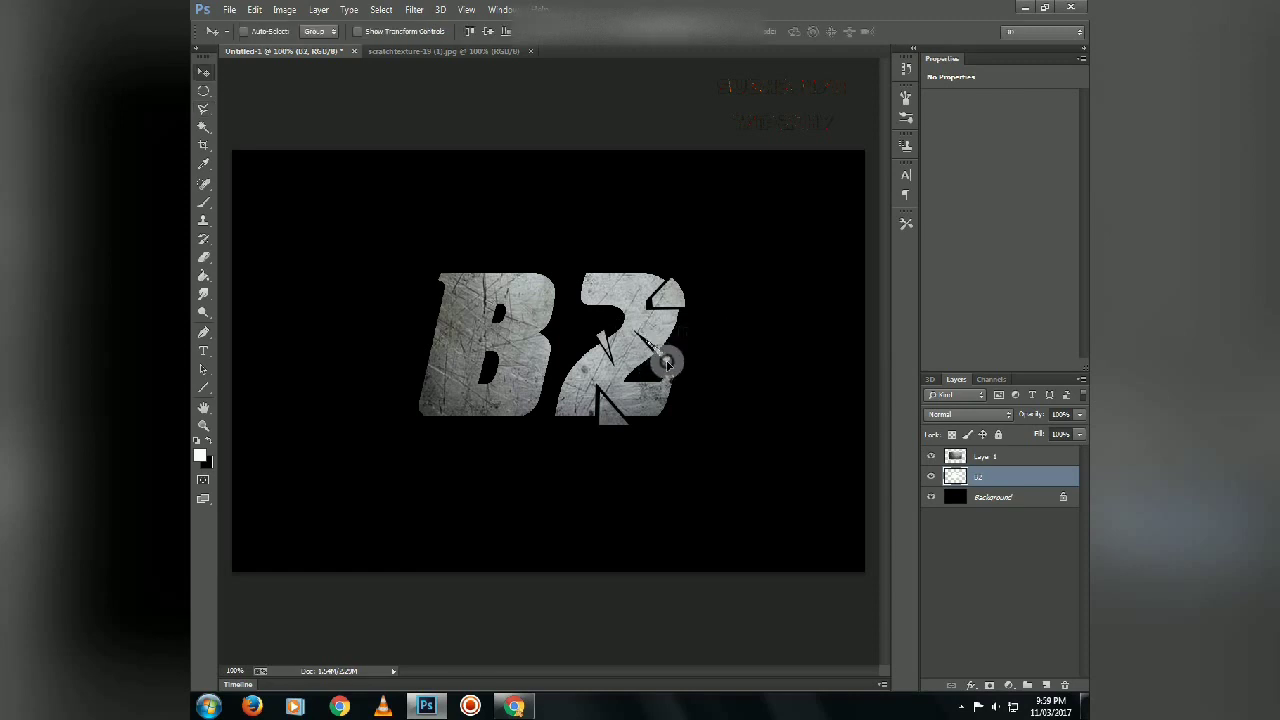
key("l")
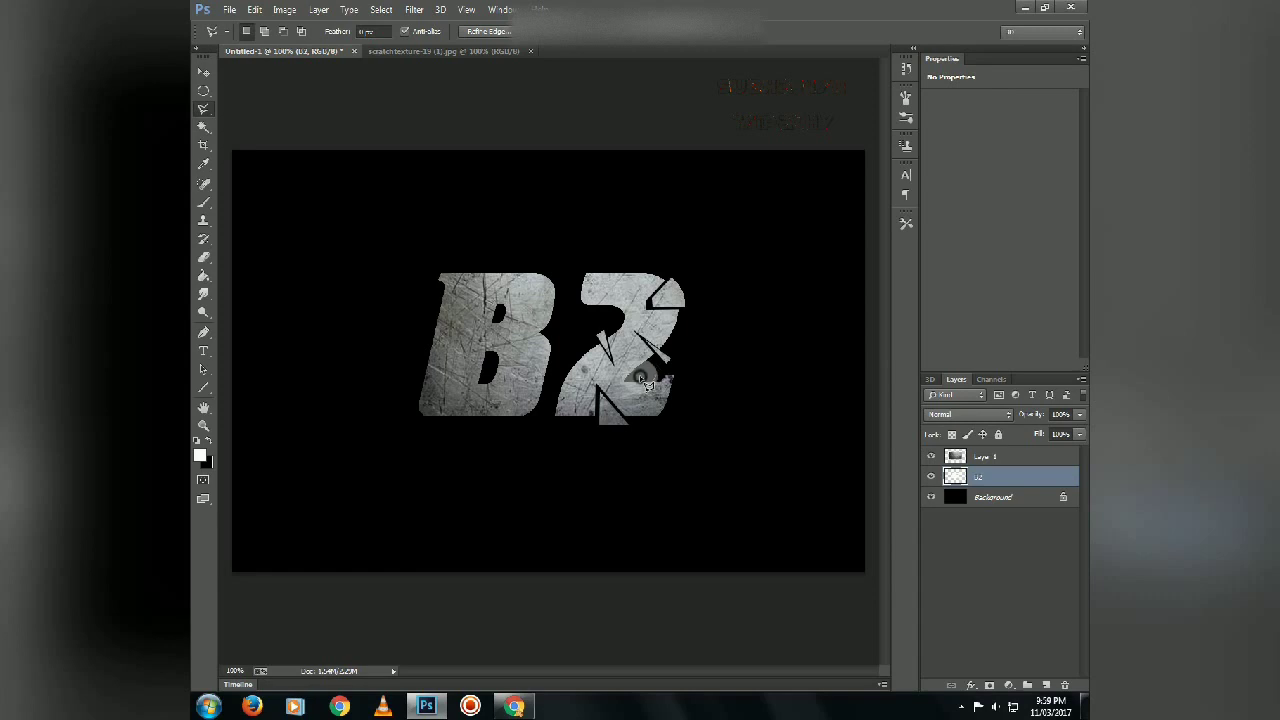
key("v")
mouse_move(645, 383)
left_mouse_down()
mouse_move(662, 383)
mouse_move(650, 383)
left_mouse_up()
Outline the lower piece of the 2 and nudge it apart
key("l")
key("v")
key("l")
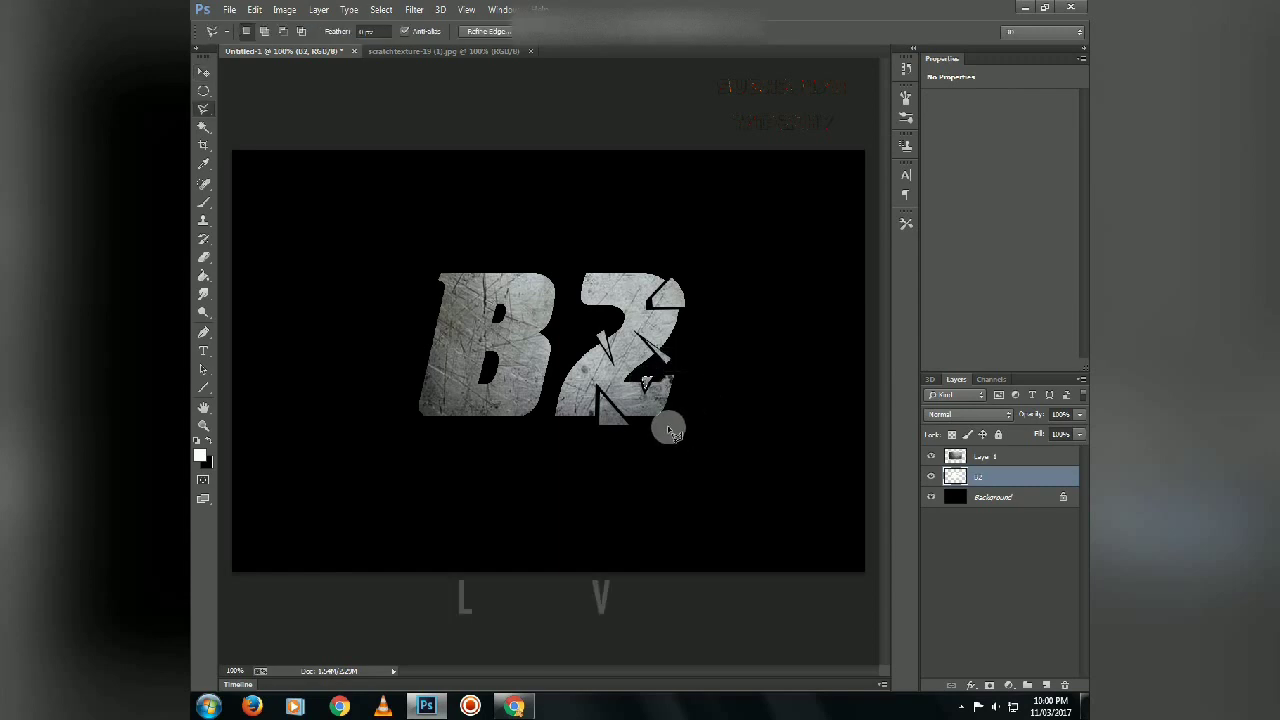
left_click_drag(669, 421, 660, 410)
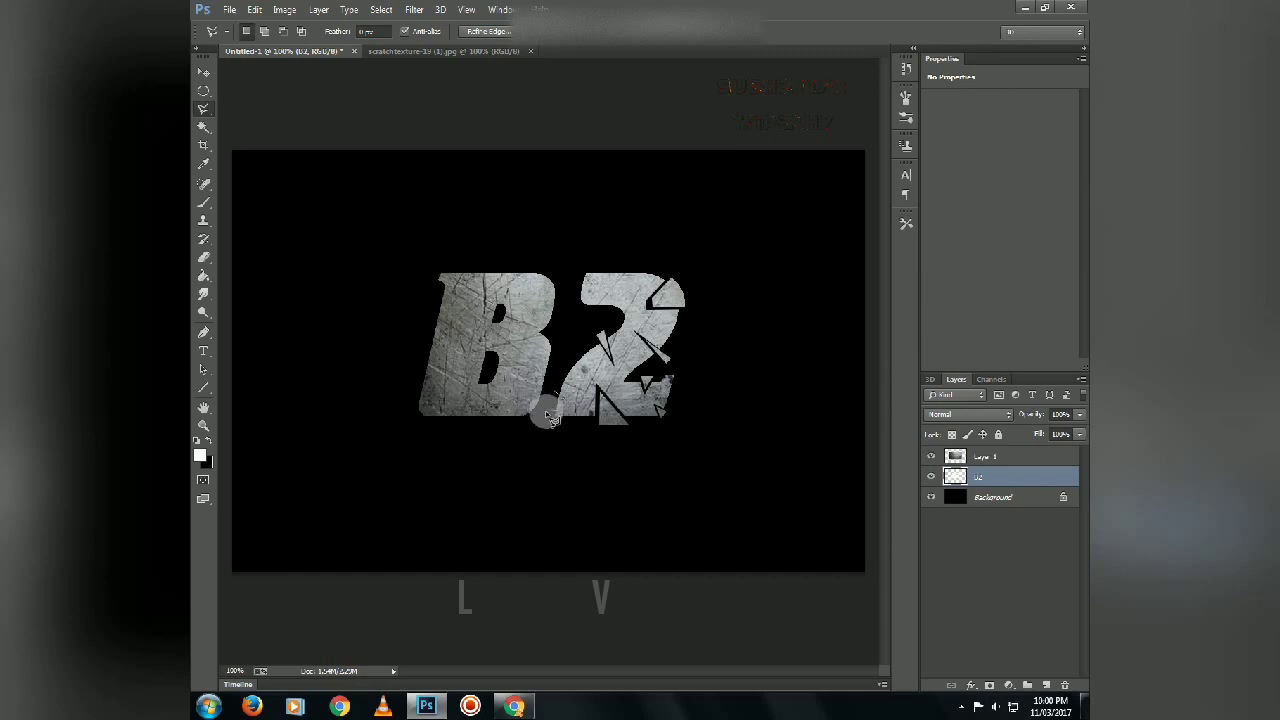
key("v")
left_click_drag(552, 408, 556, 403)
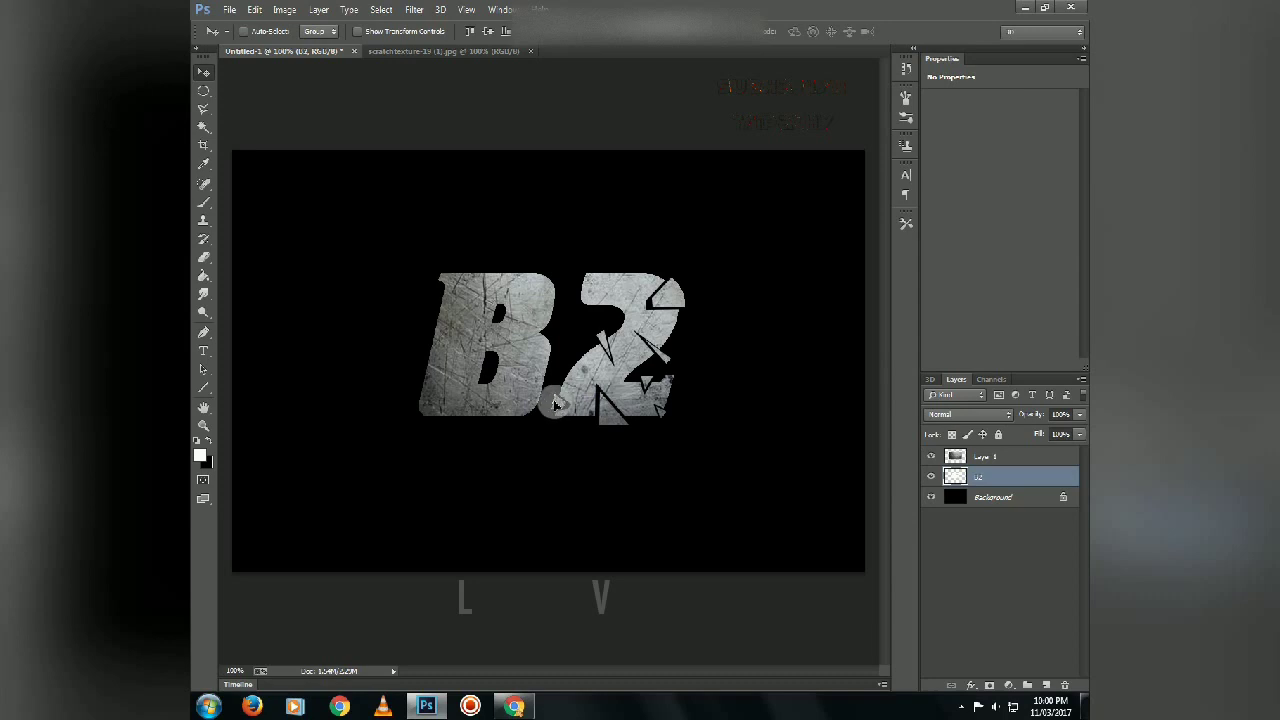
Cut and shift the upper fragment and remaining small pieces of the 2 to open cracks
key("l")
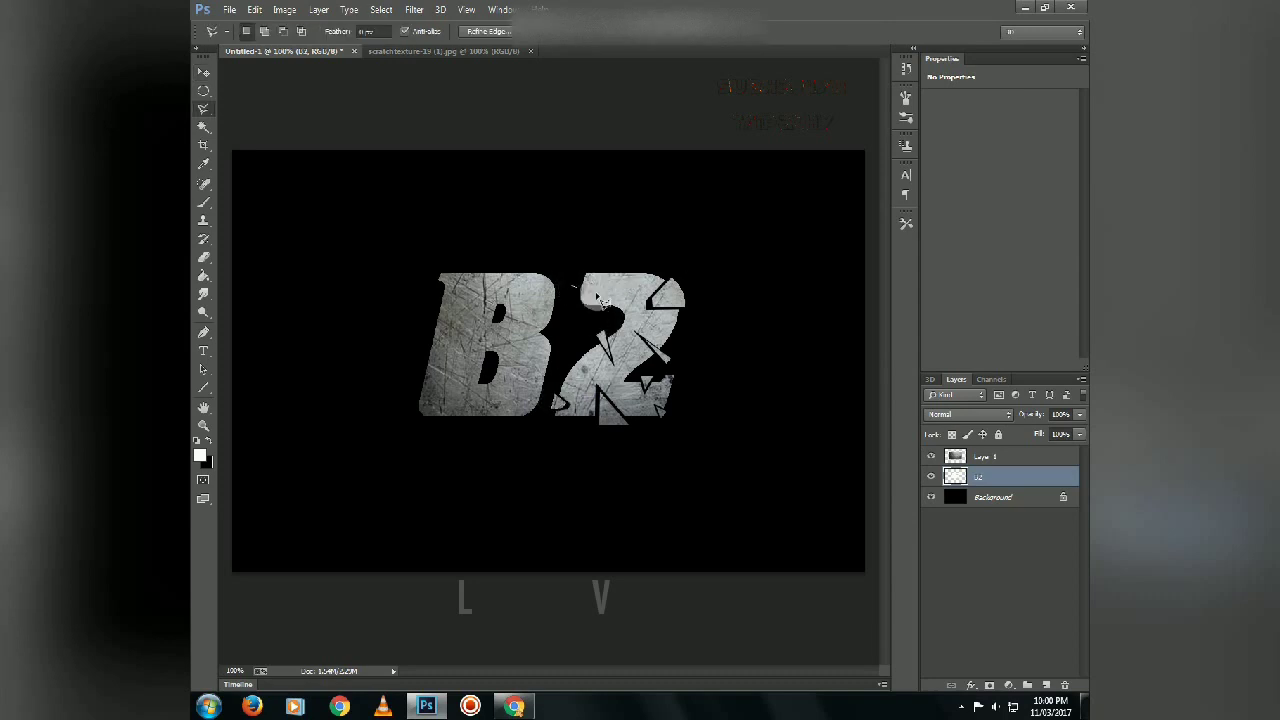
key("x")
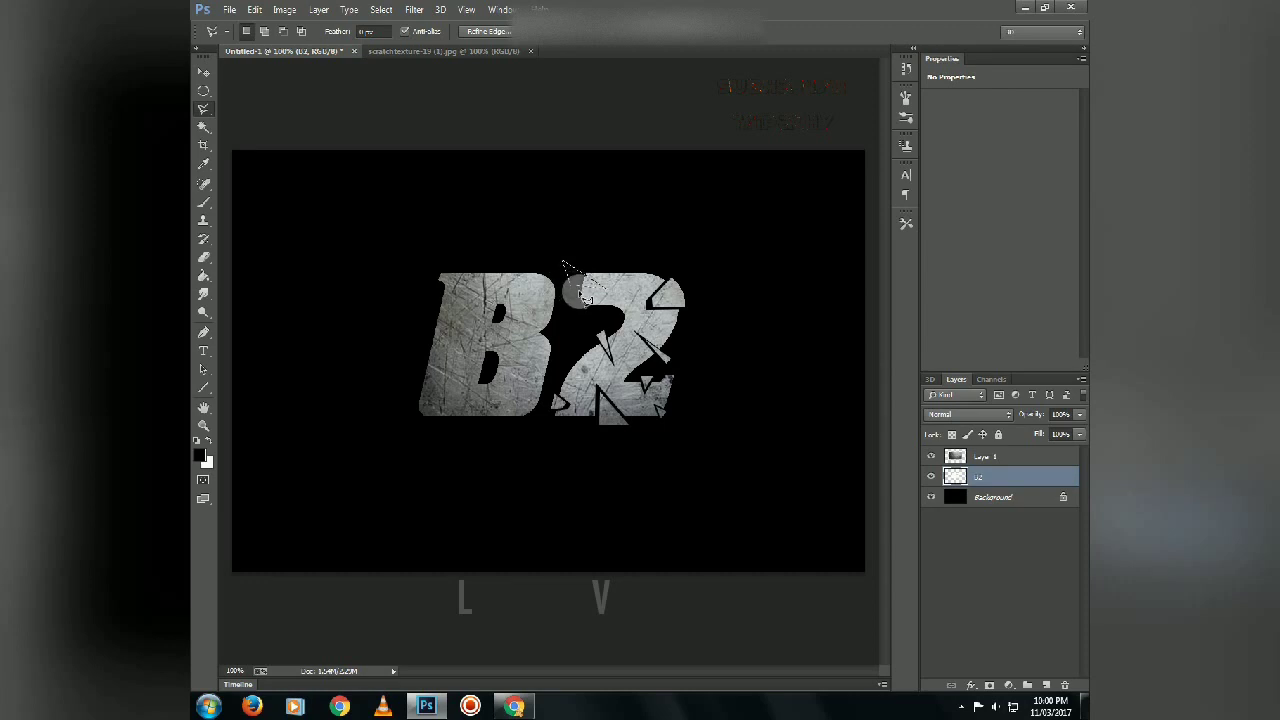
key("v")
left_click_drag(566, 276, 574, 288)
key("l")
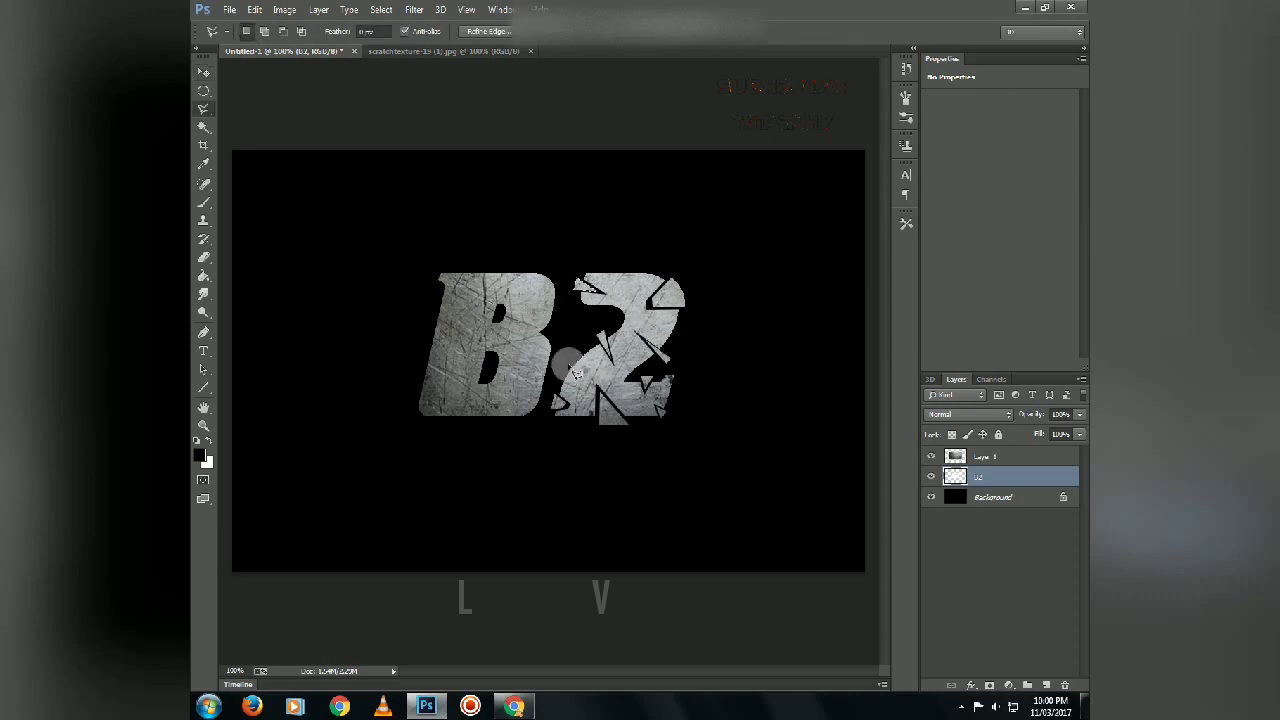
key("v")
left_click_drag(577, 364, 579, 366)
key("l")
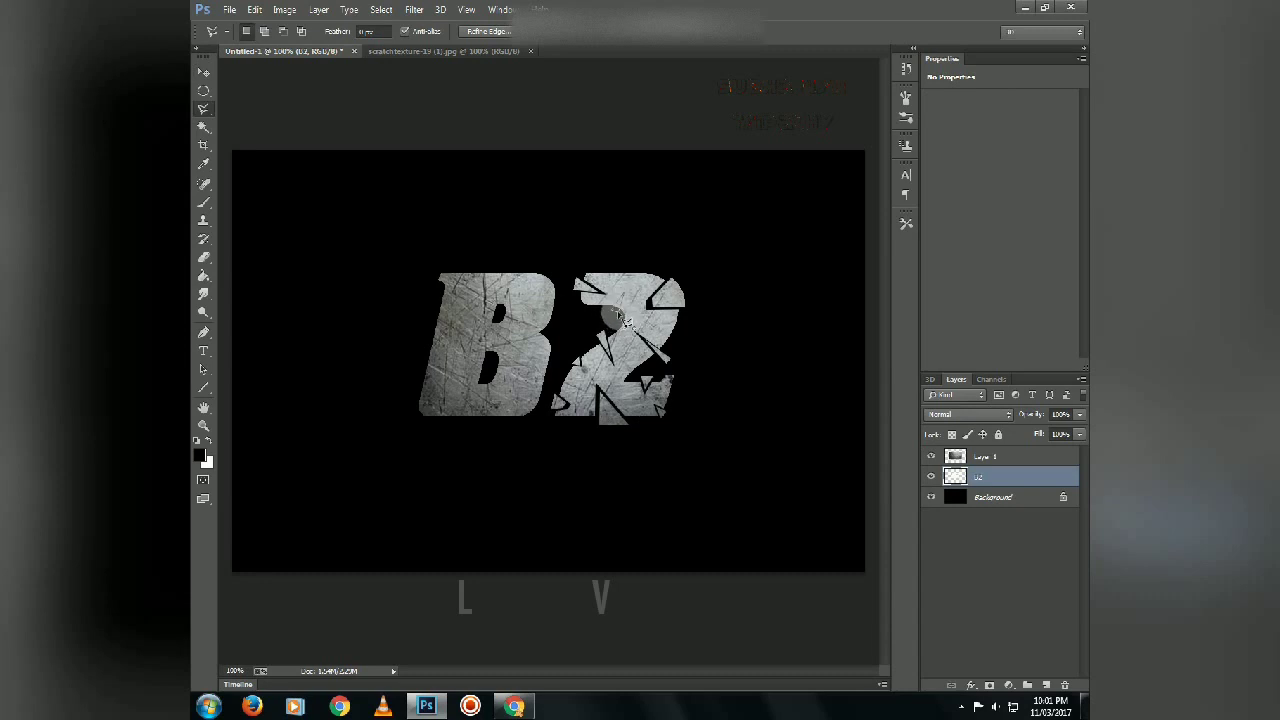
left_click_drag(620, 313, 618, 314)
Outline a wedge across the B and shift it slightly to the left
left_click(497, 316)
left_click(454, 320)
left_click(472, 339)
left_click(386, 354)
left_click(414, 296)
left_click_drag(400, 312, 414, 324)
Cut fragments from the B's right side and nudge each a few pixels
key("l")
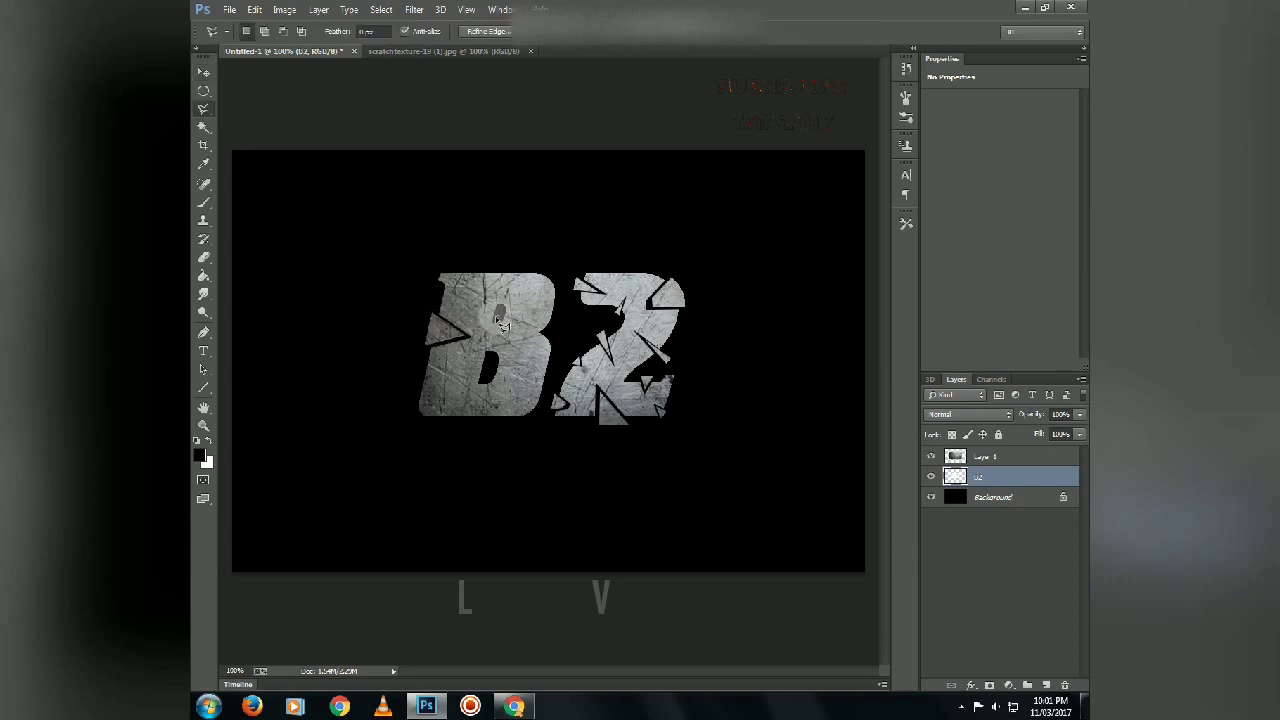
left_click(500, 317)
key("v")
left_click_drag(500, 325, 503, 320)
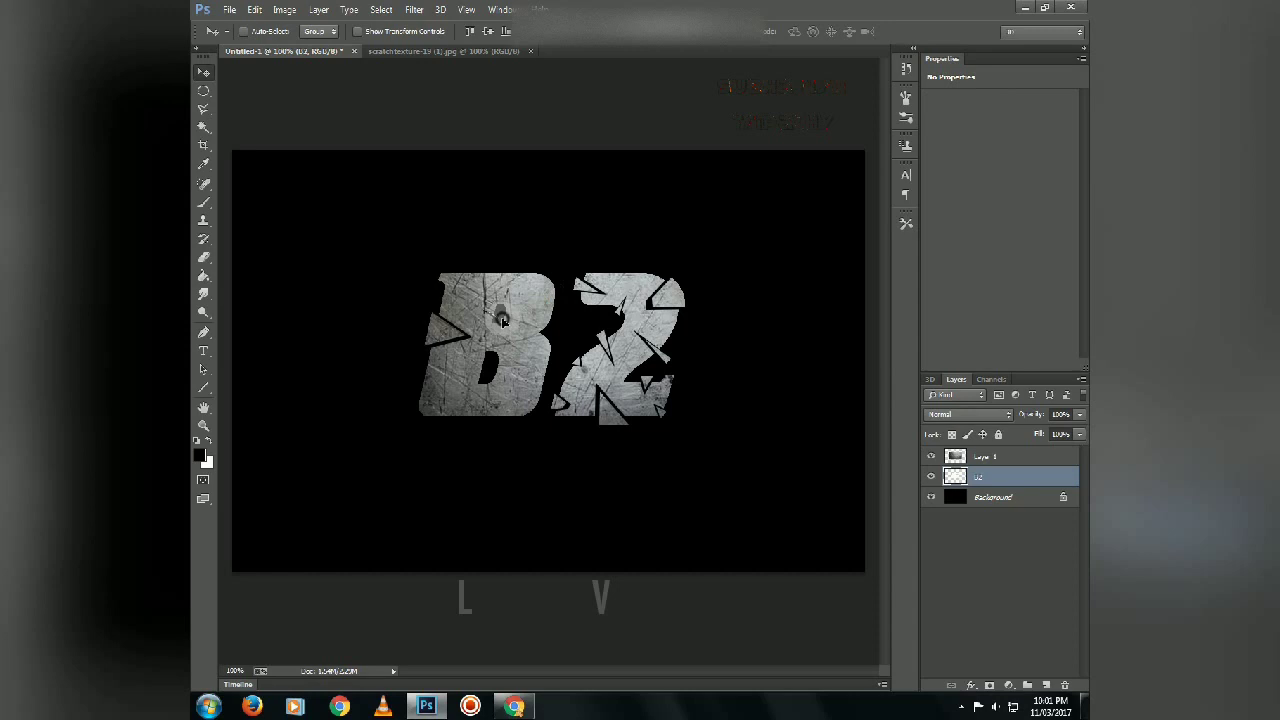
key("l")
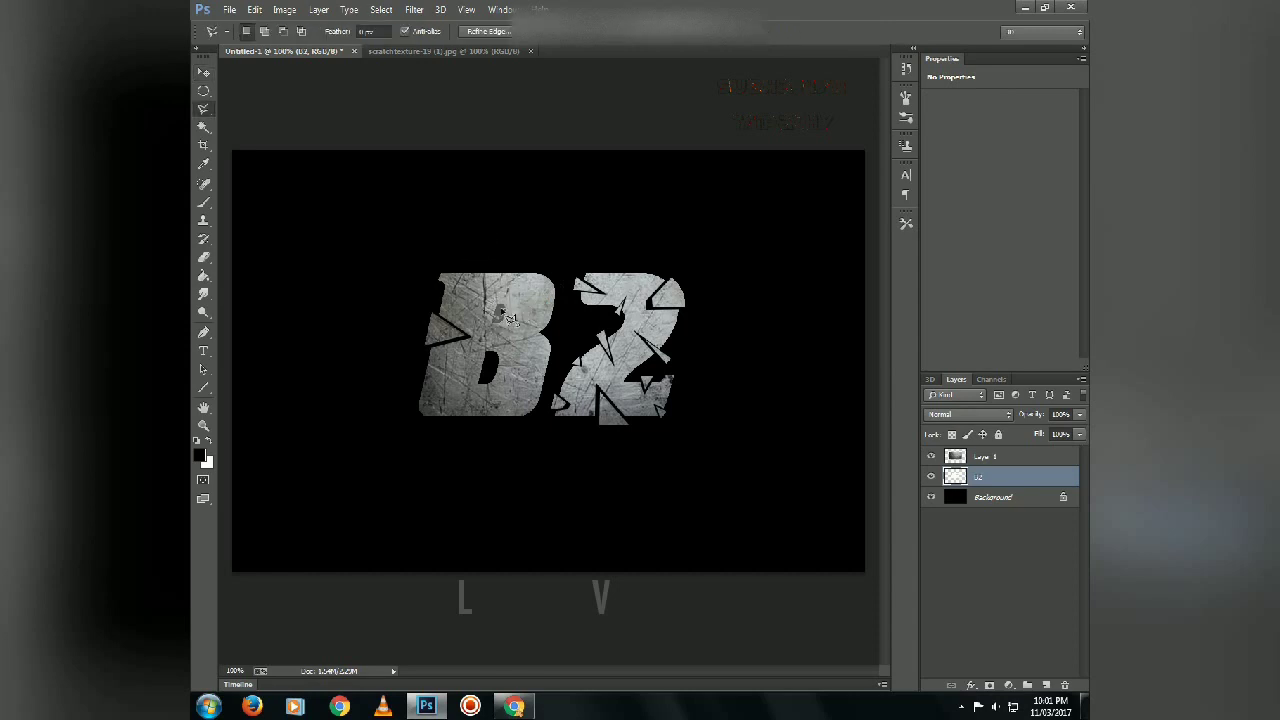
key("v")
left_click_drag(503, 310, 503, 314)
Separate the lower pieces of the B and pull them slightly apart
key("l")
key("v")
left_click_drag(484, 366, 489, 373)
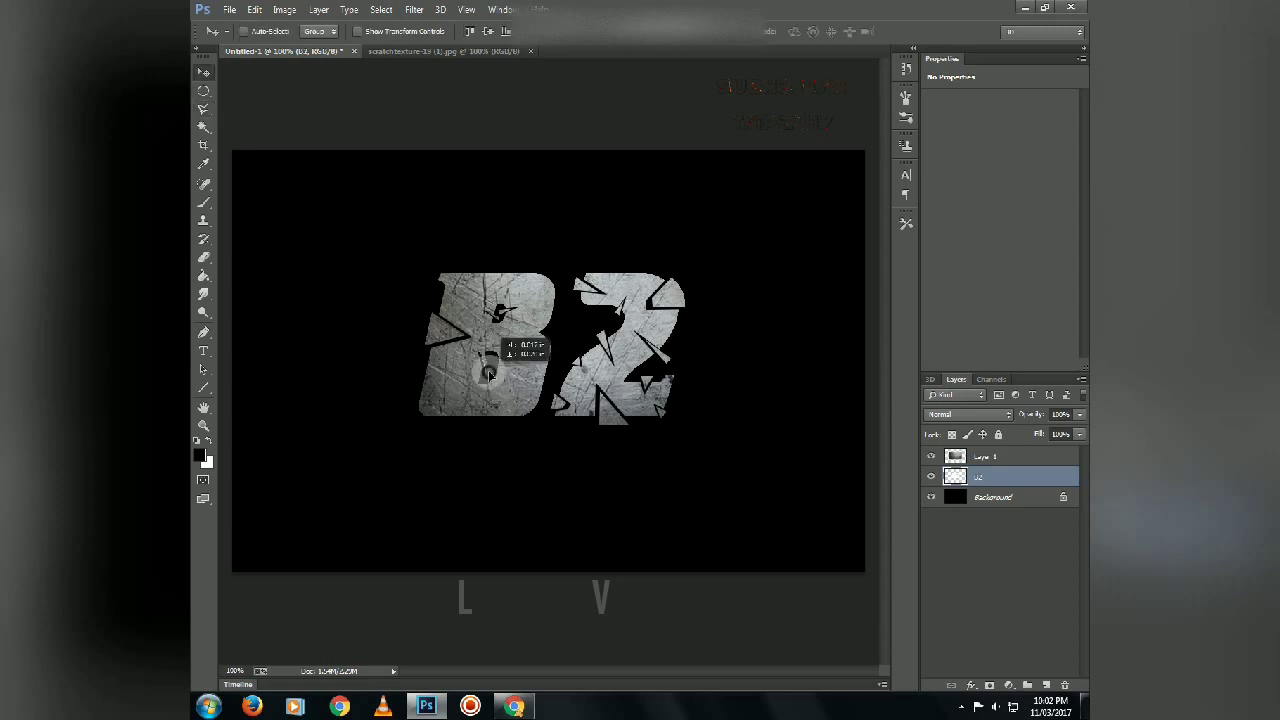
key("l")
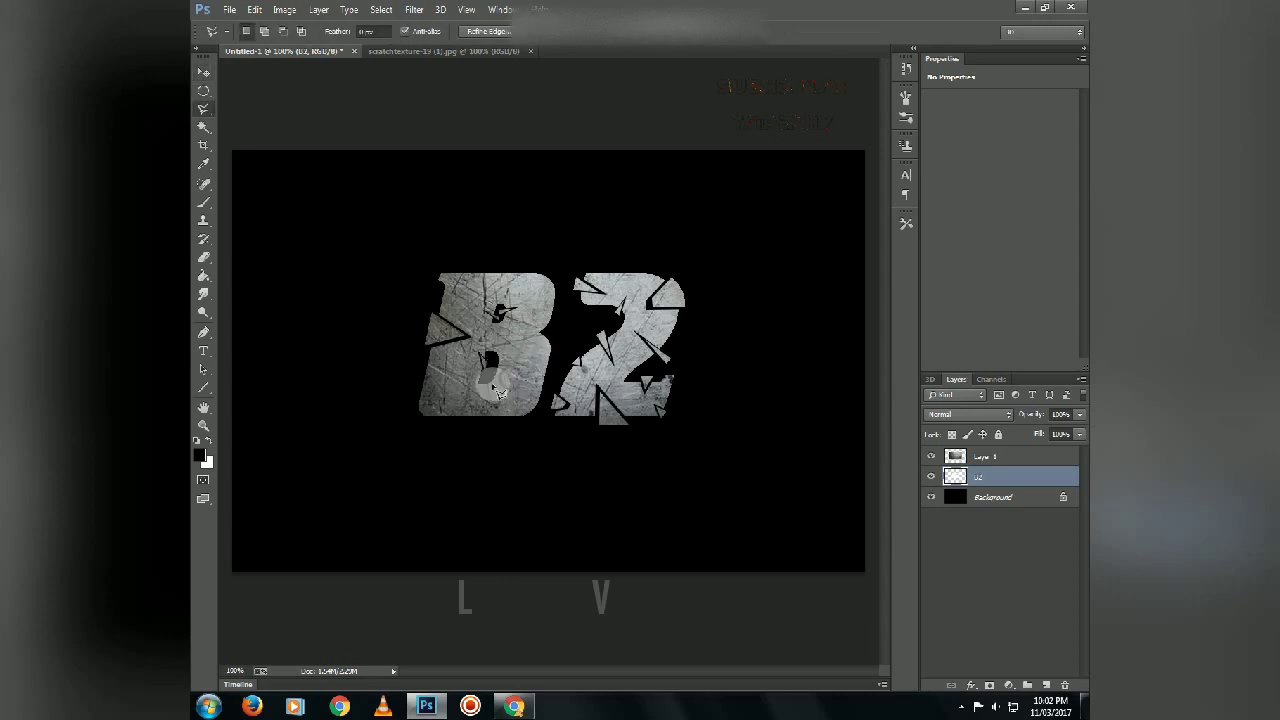
key("v")
left_click_drag(495, 380, 489, 378)
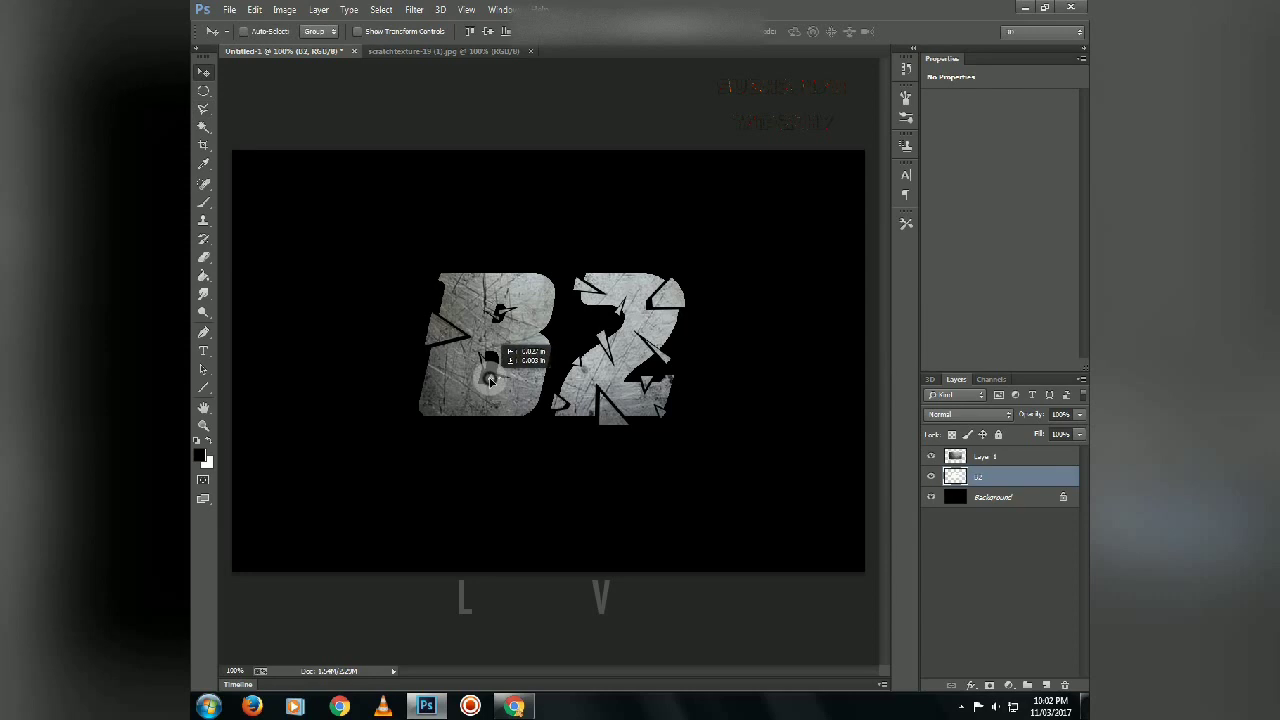
key("l")
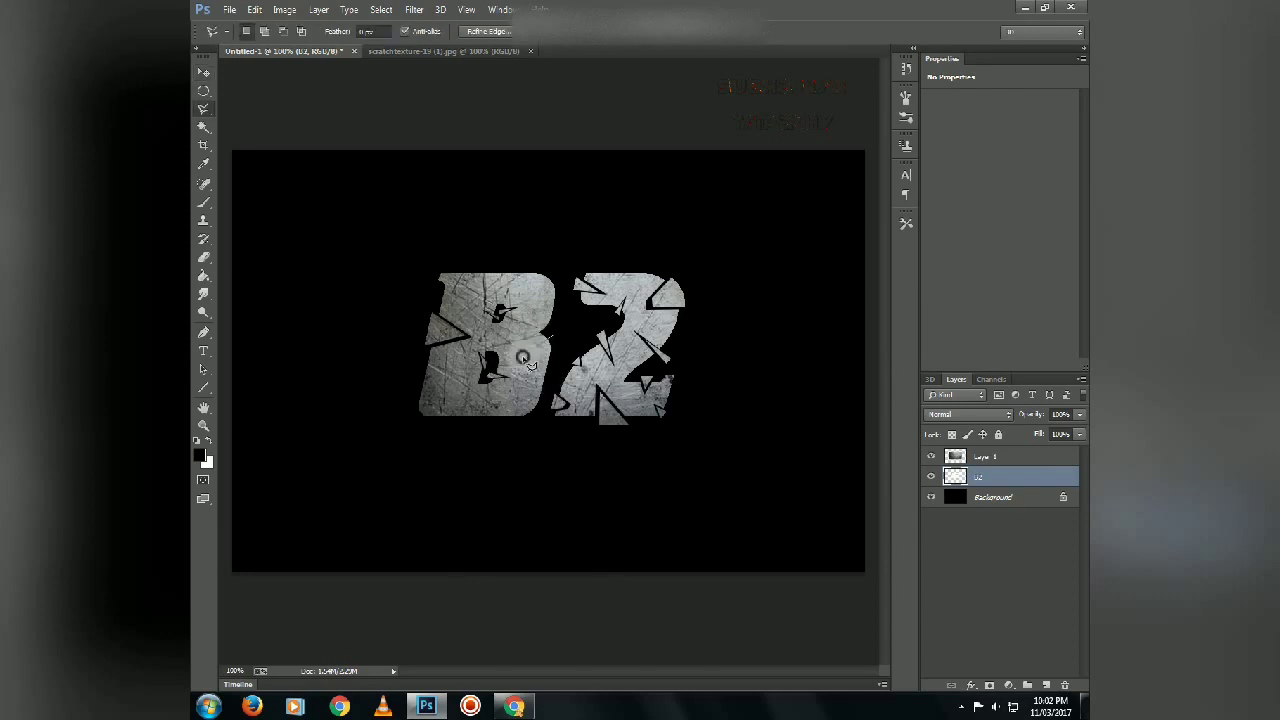
key("v")
left_click_drag(548, 342, 547, 346)
key("l")
Cut a thin sliver from the B's left stroke and nudge it down
left_click(471, 422)
left_click(453, 352)
left_click(471, 422)
key("v")
left_click_drag(467, 421, 468, 428)
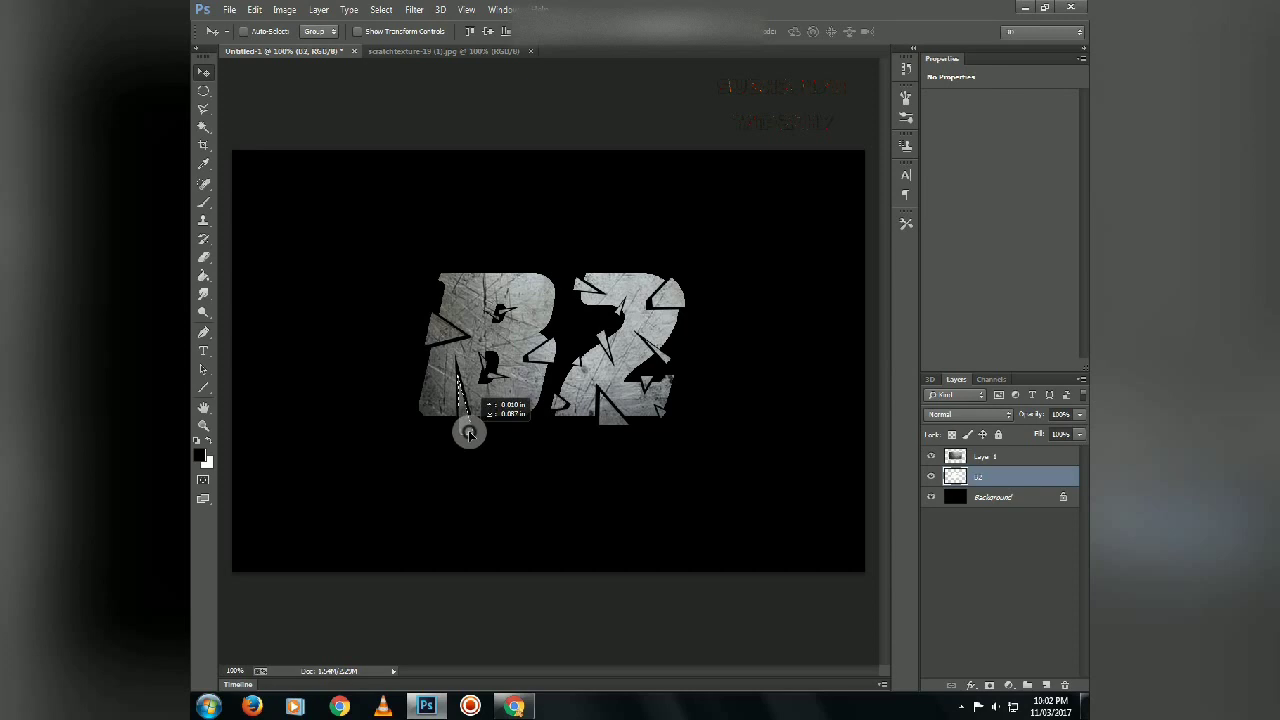
Cut a piece at the B's top, shift it upward, and outline another beside it
key("l")
left_click(491, 267)
left_click(478, 312)
key("v")
left_click_drag(480, 262, 484, 258)
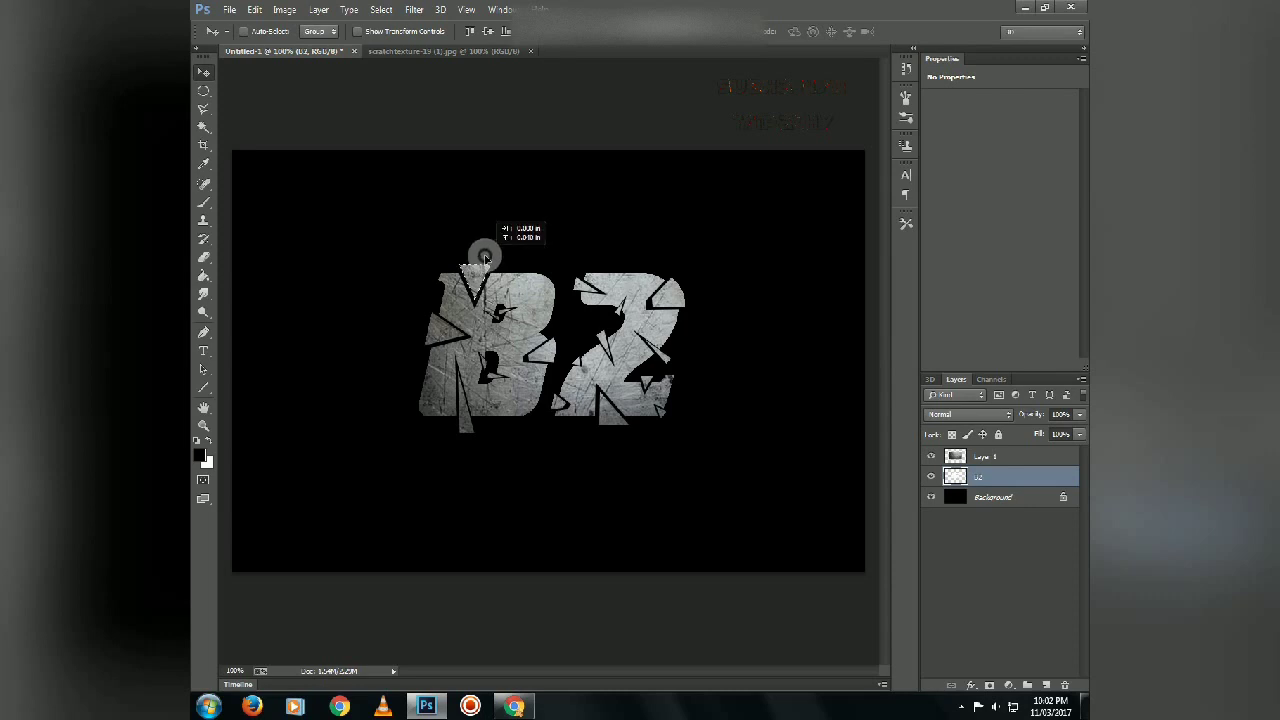
key("l")
left_click_drag(522, 297, 565, 265)
key("v")
Cut pieces along the B's bottom and left side and shift them slightly
key("l")
left_click_drag(584, 430, 530, 418)
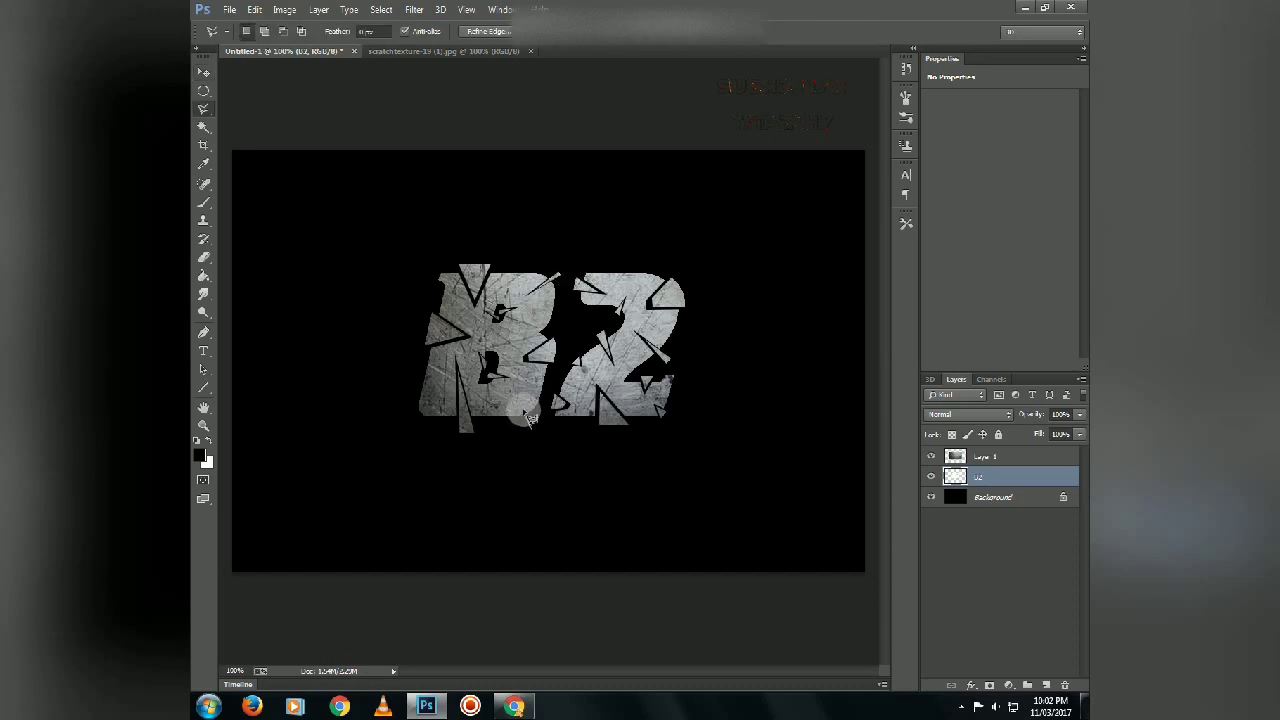
key("v")
left_click_drag(532, 430, 533, 422)
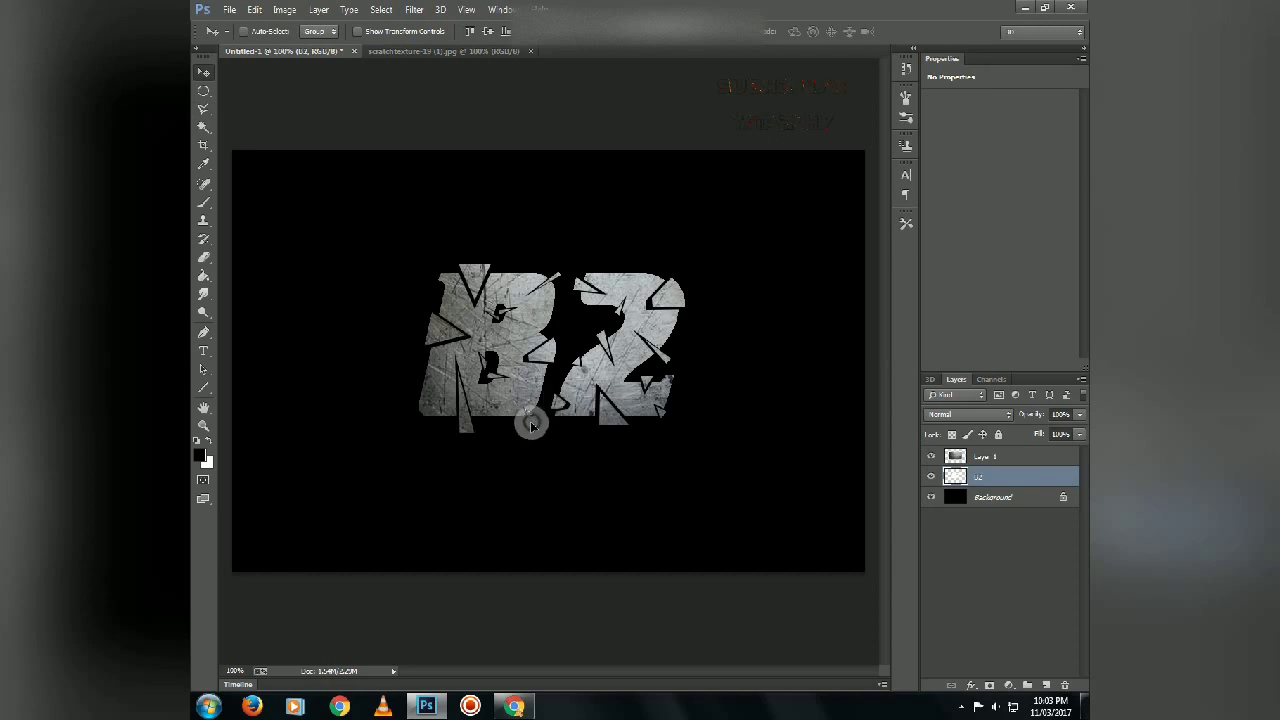
key("l")
mouse_move(545, 408)
left_mouse_down()
mouse_move(558, 392)
mouse_move(422, 402)
left_mouse_up()
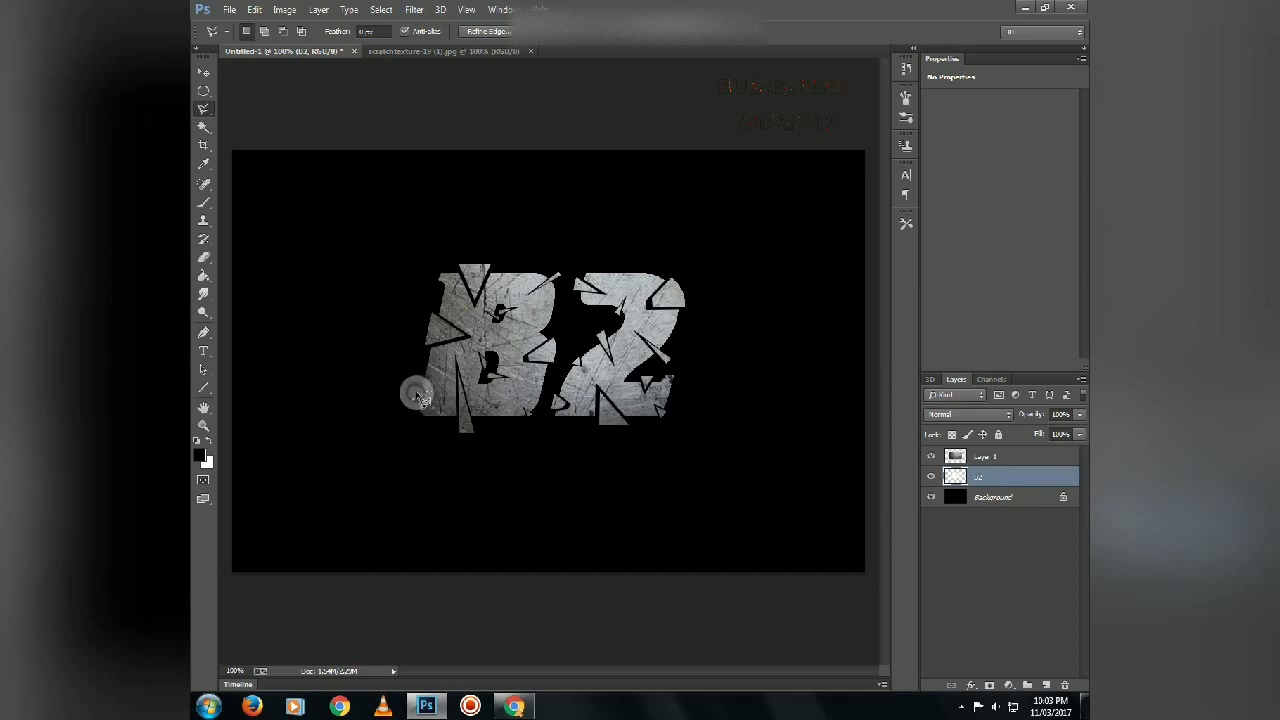
key("v")
left_click_drag(418, 398, 413, 396)
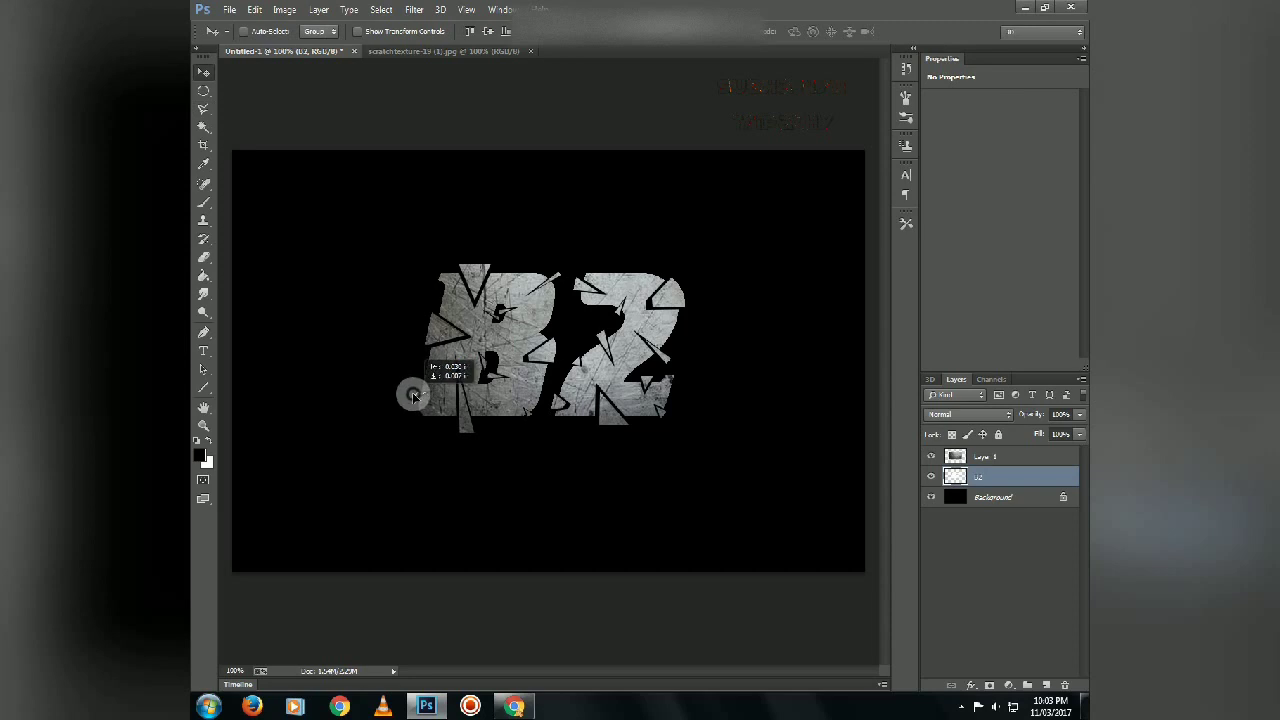
Clear the selection with clicks in the empty area below the letters, returning to the Move tool
key("l")
mouse_move(534, 467)
left_mouse_down()
mouse_move(632, 470)
mouse_move(532, 470)
left_mouse_up()
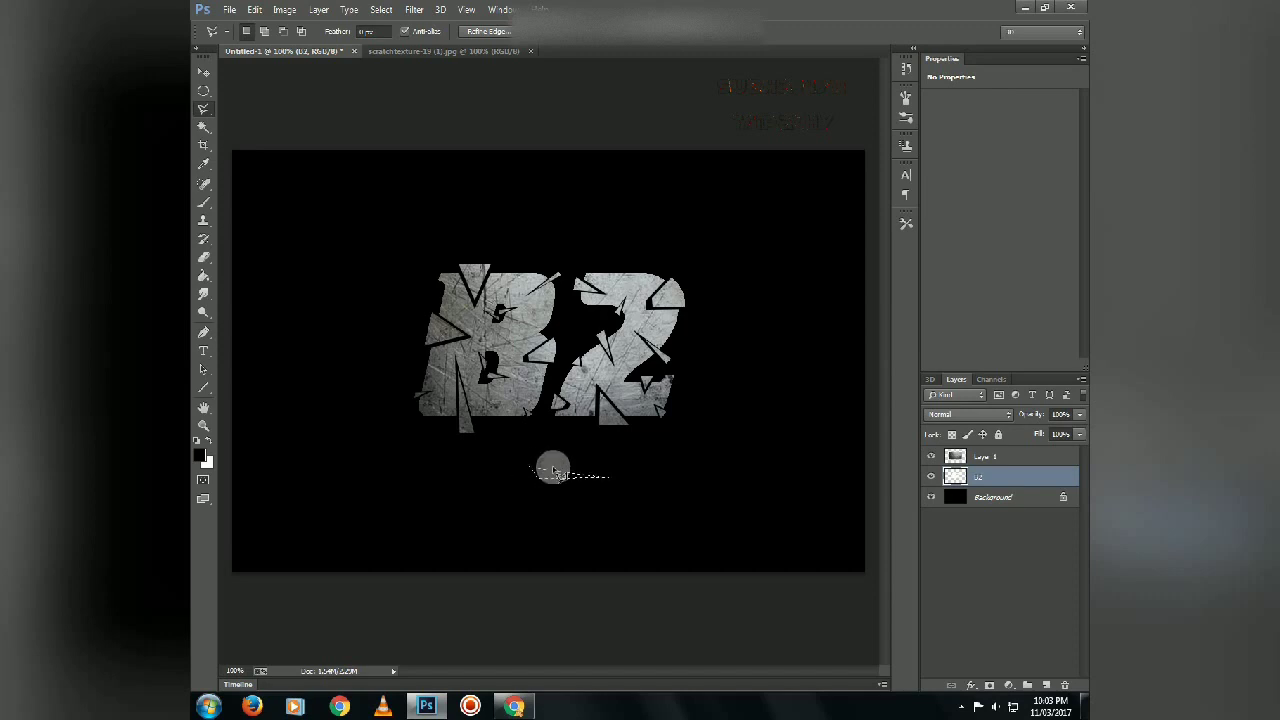
left_click_drag(537, 474, 535, 472)
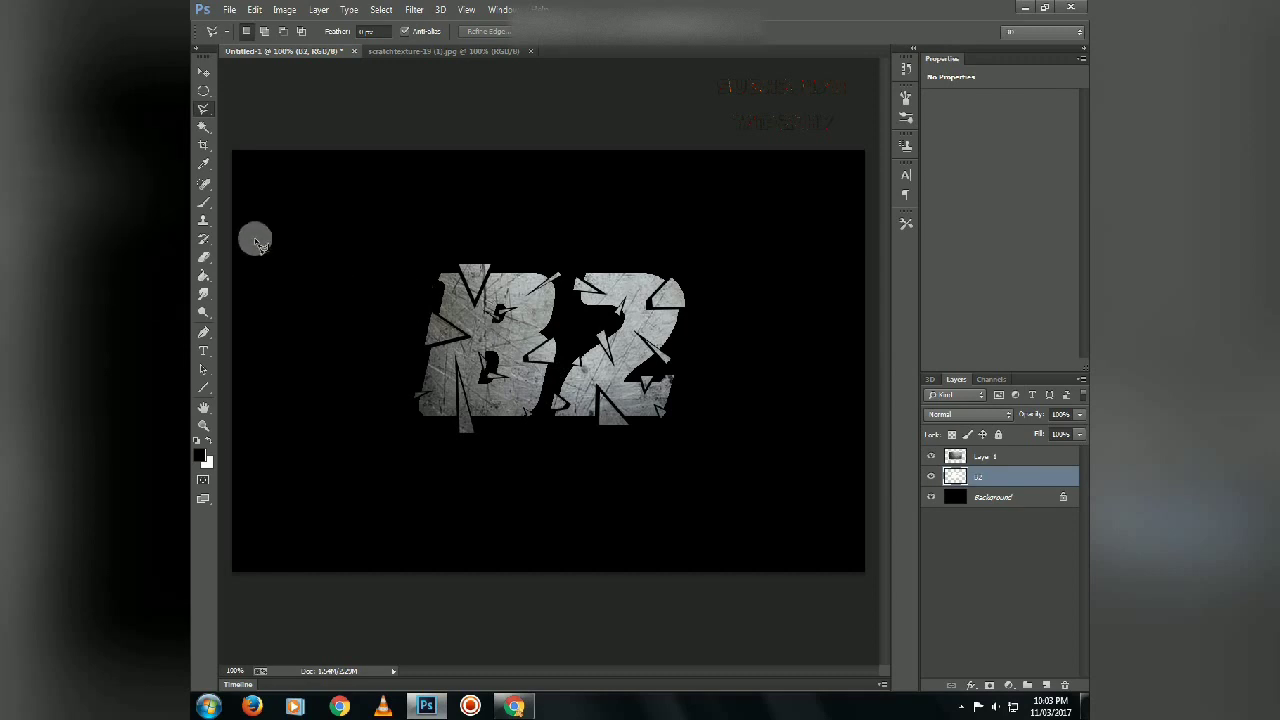
left_click(204, 72)
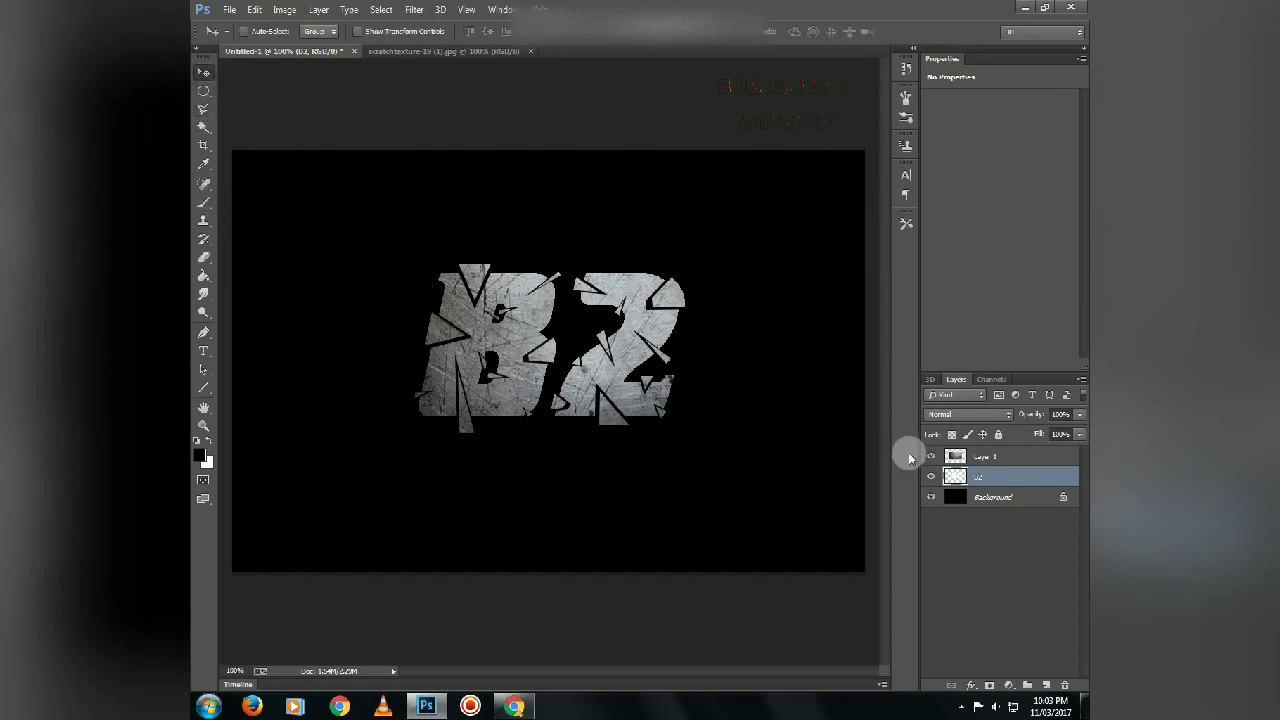
Magic Wand-select the B's fragments, including its lower leg and upper-right pieces
left_click(200, 125)
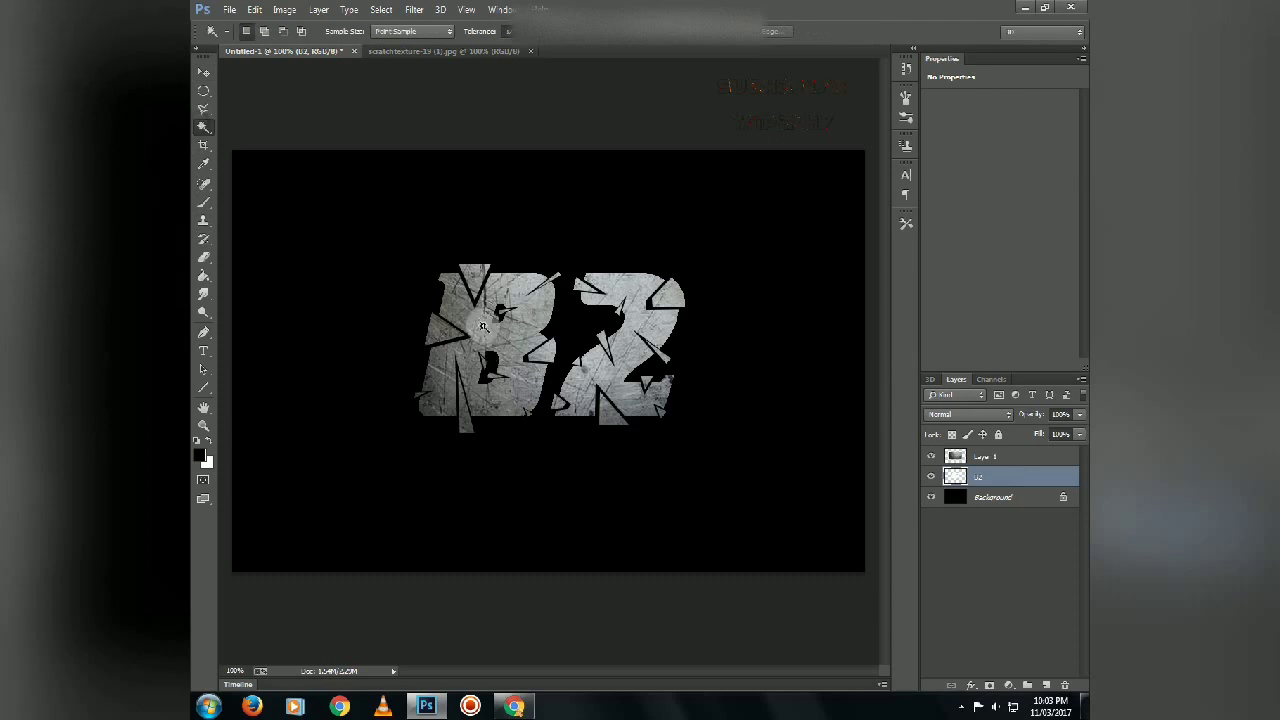
left_click(417, 395)
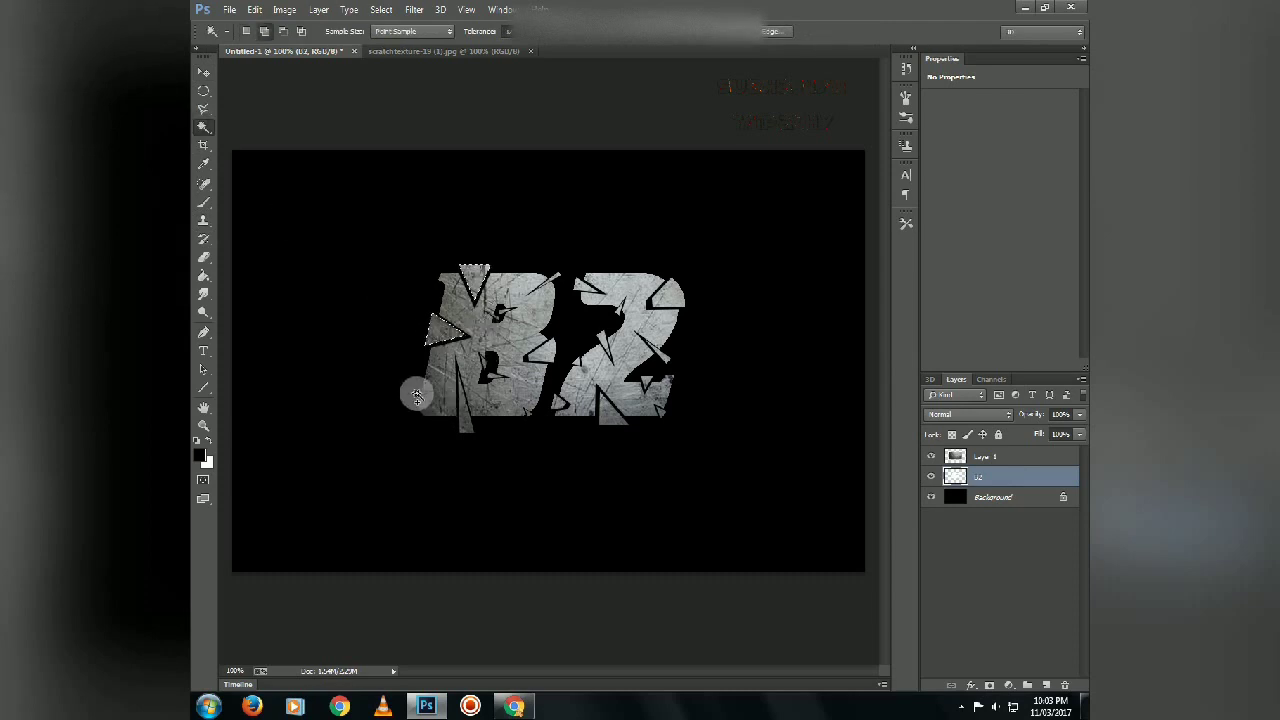
left_click(466, 421, "shift")
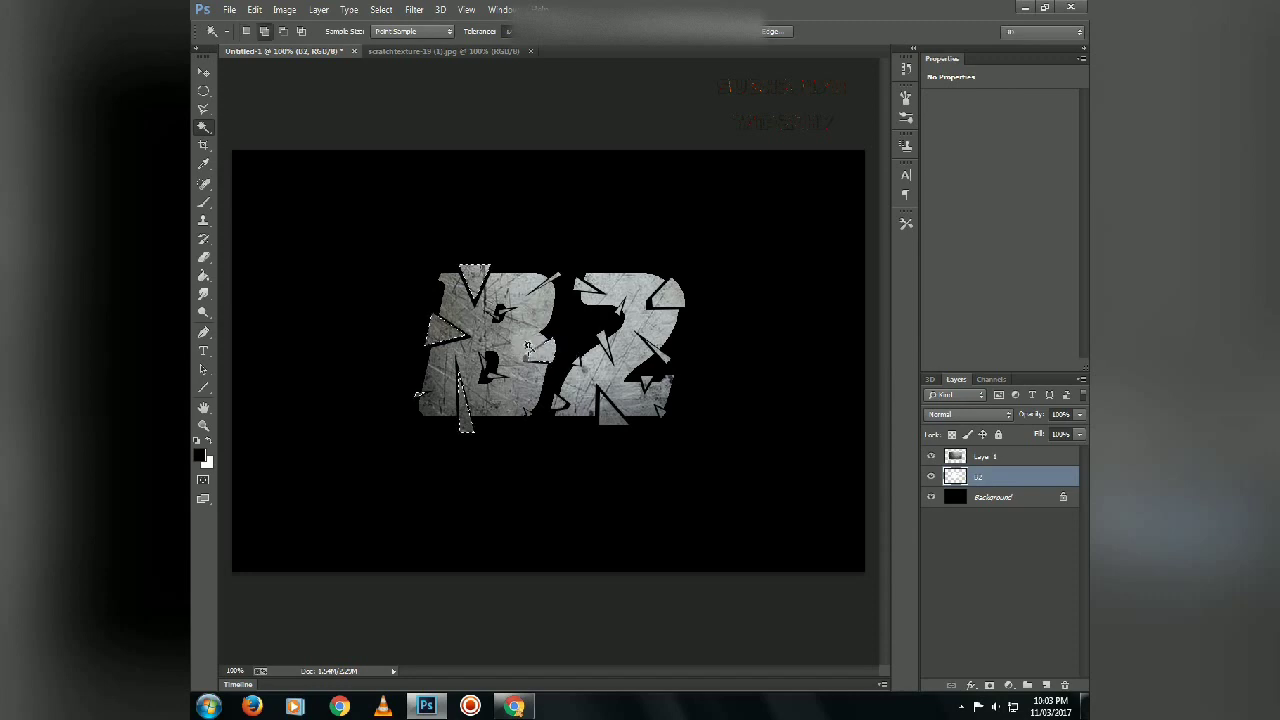
left_click(548, 282, "shift")
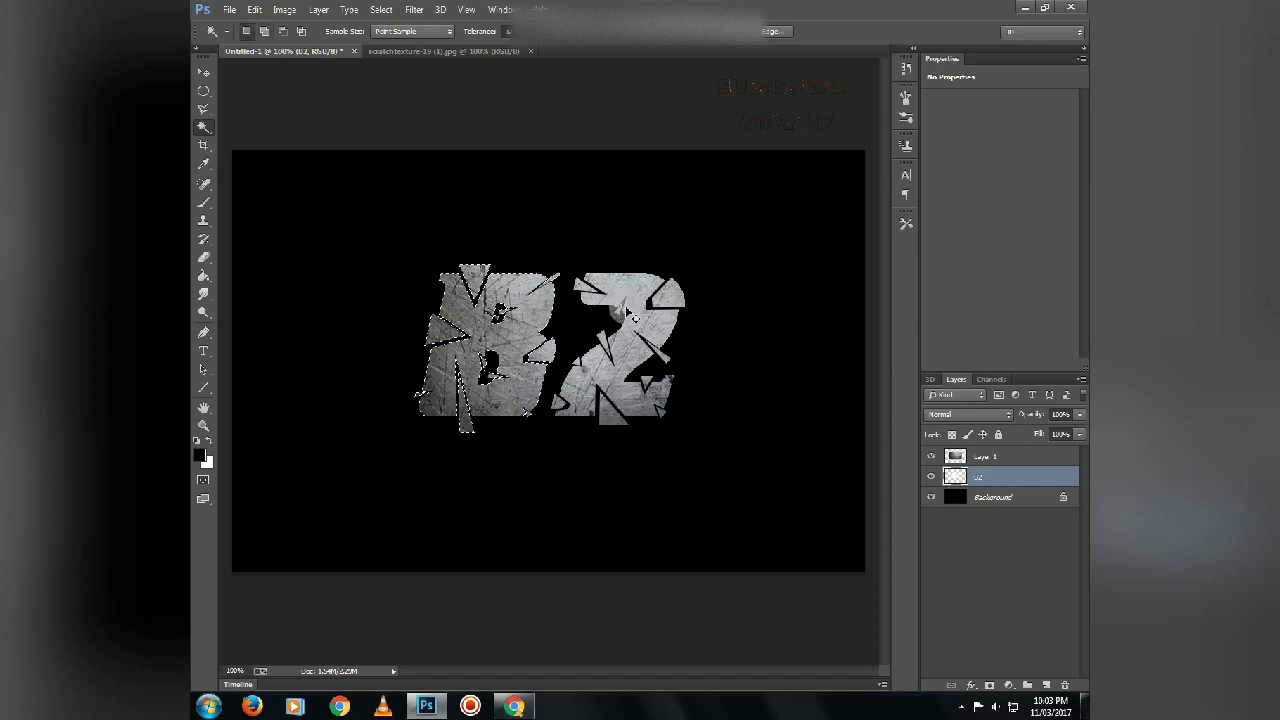
Add the 2's top, mid-body and lower-right fragments to the selection
left_click(573, 286, "shift")
left_click(577, 285, "shift")
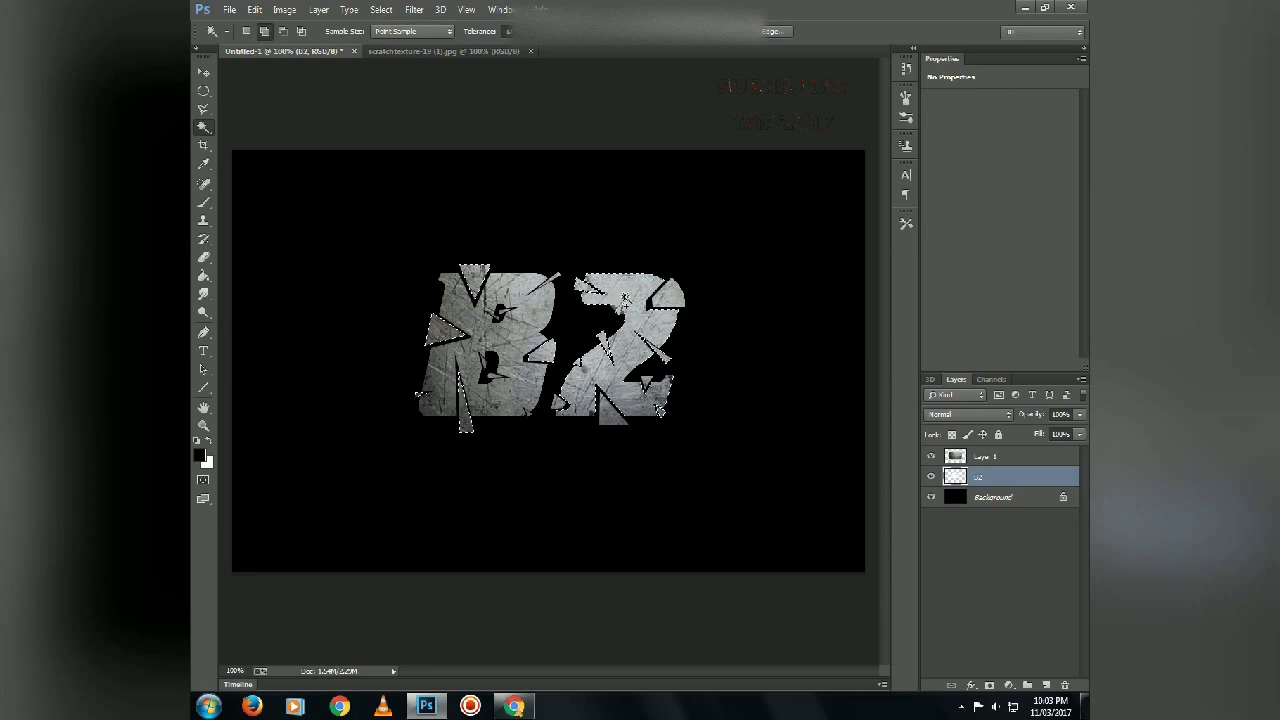
left_click(679, 303, "shift")
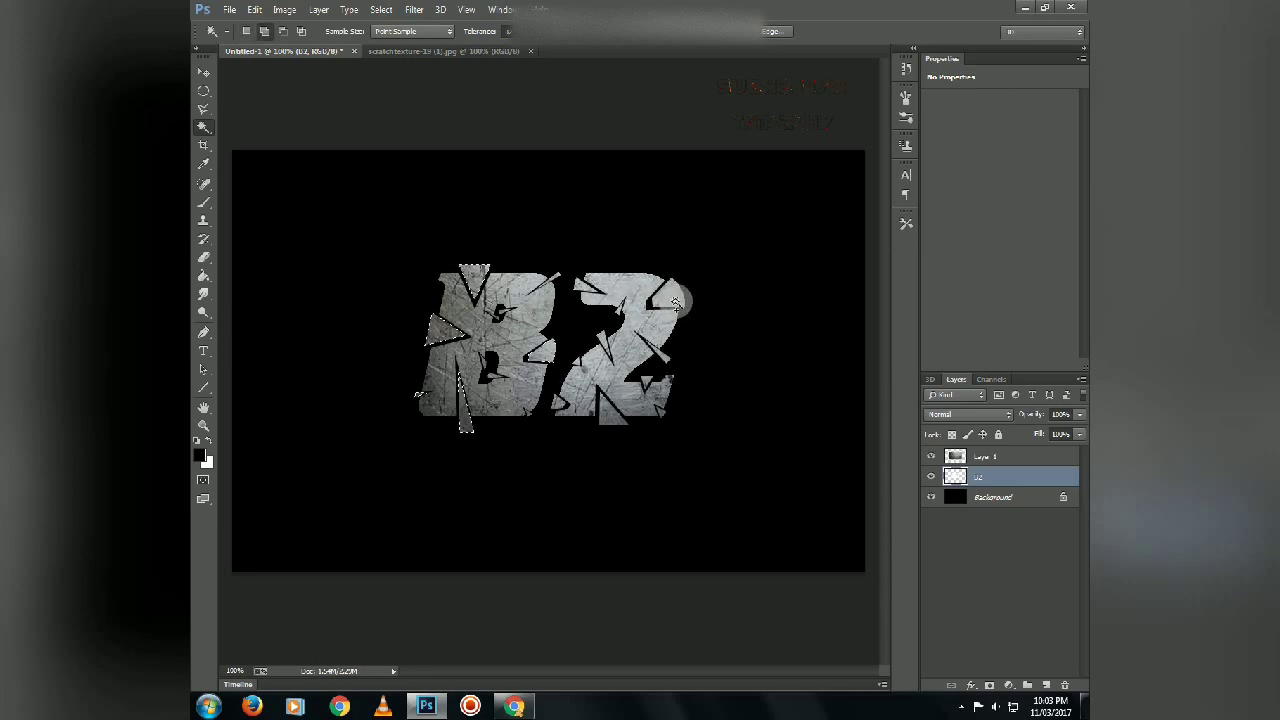
left_click(665, 362, "shift")
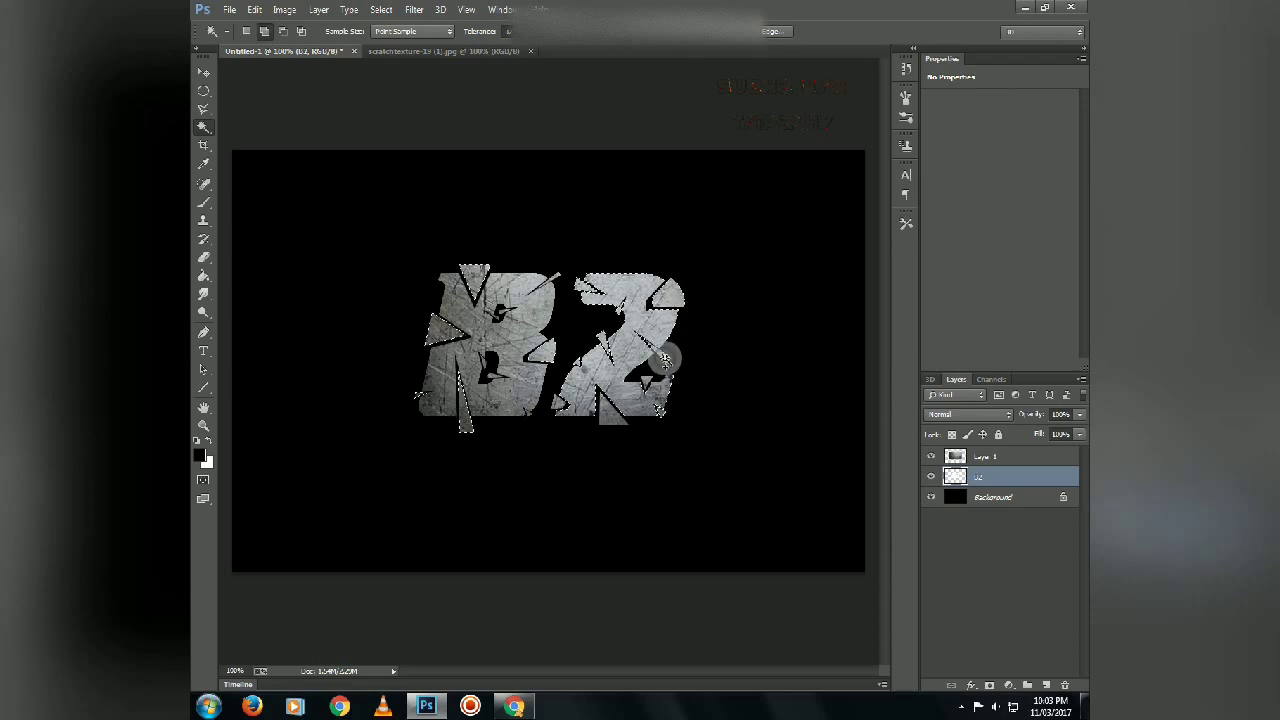
left_click(657, 428, "shift")
left_click(663, 421, "shift")
left_click(607, 429, "shift")
left_click(601, 341, "shift")
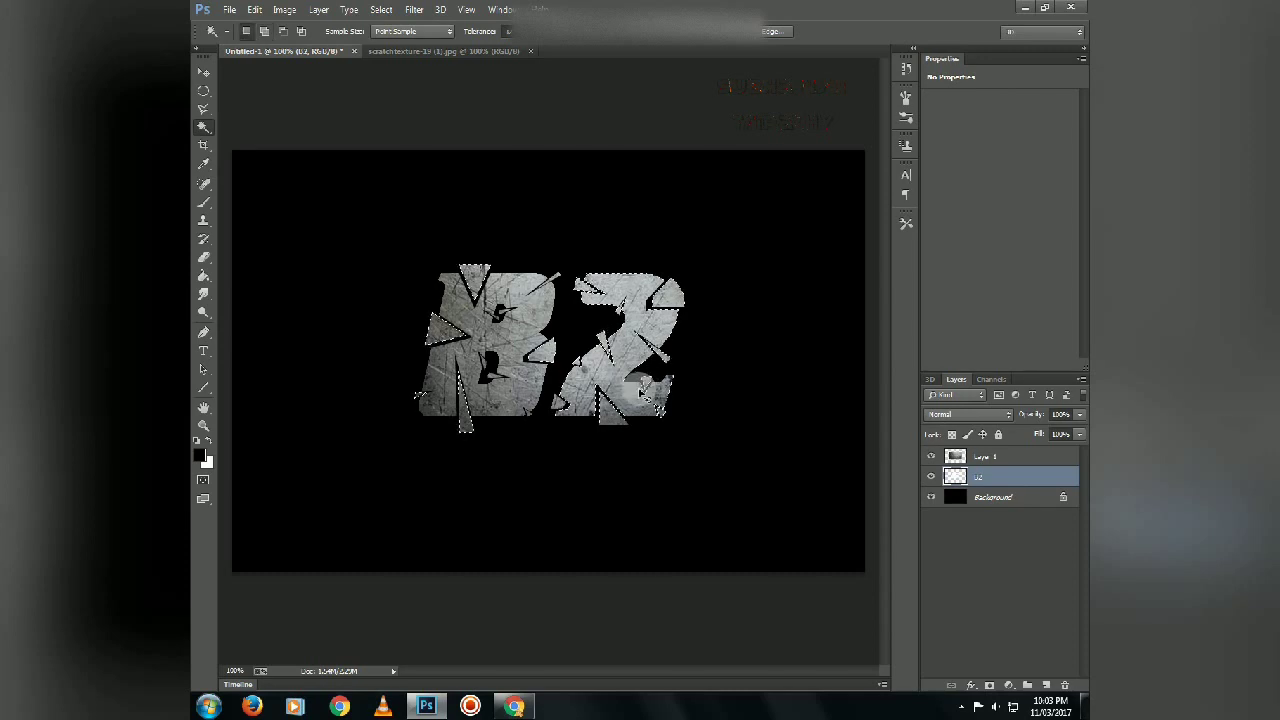
left_click(603, 336, "shift")
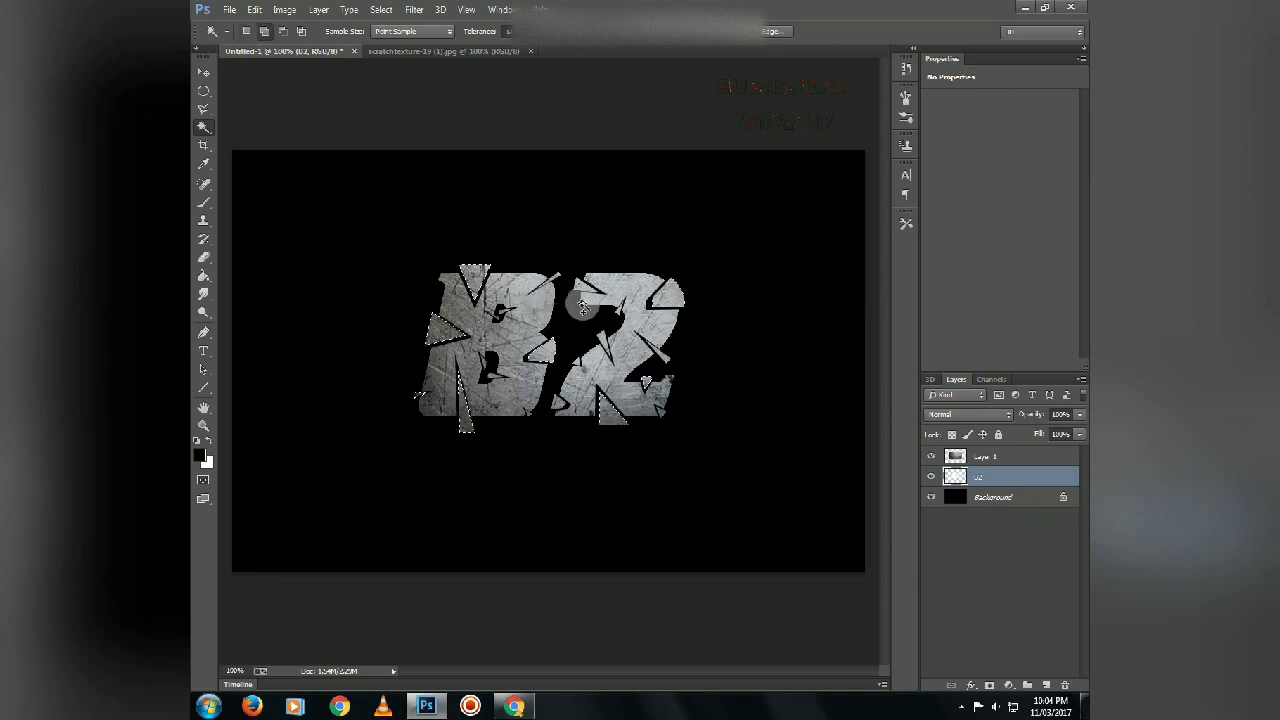
Trace a polygonal shard outline running across the 2 and into the B
left_click(203, 108)
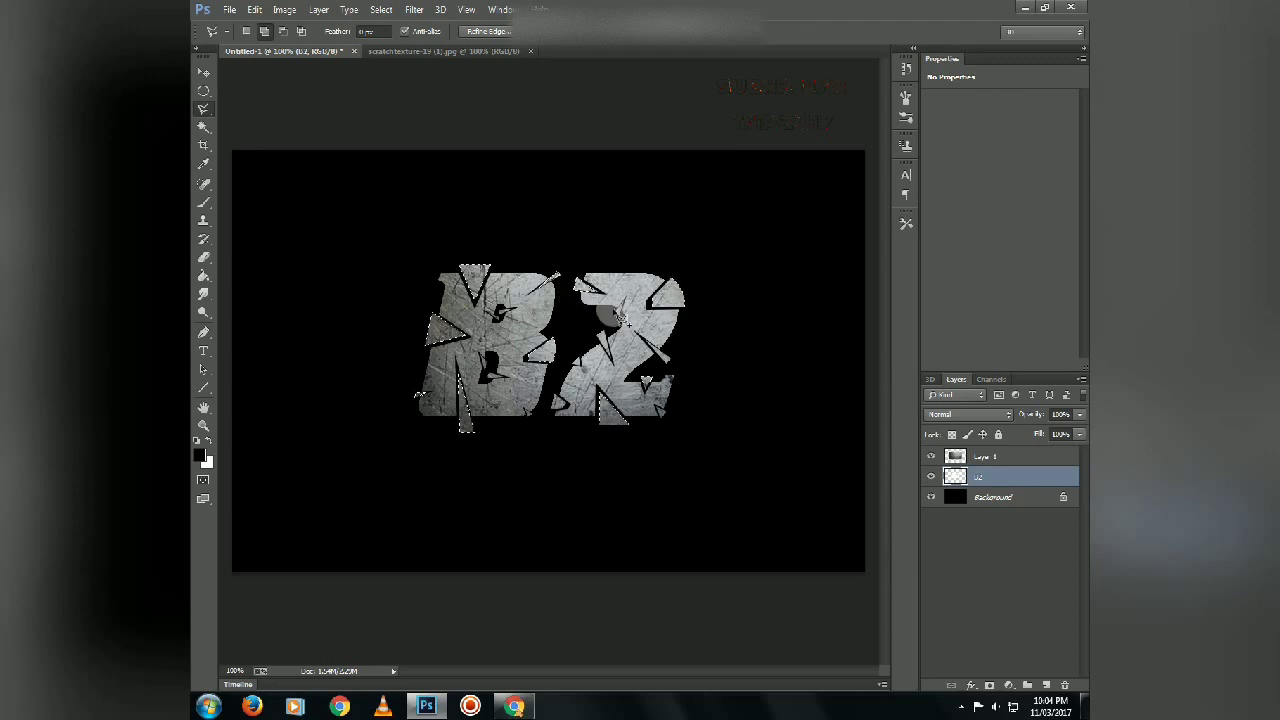
left_click(606, 346)
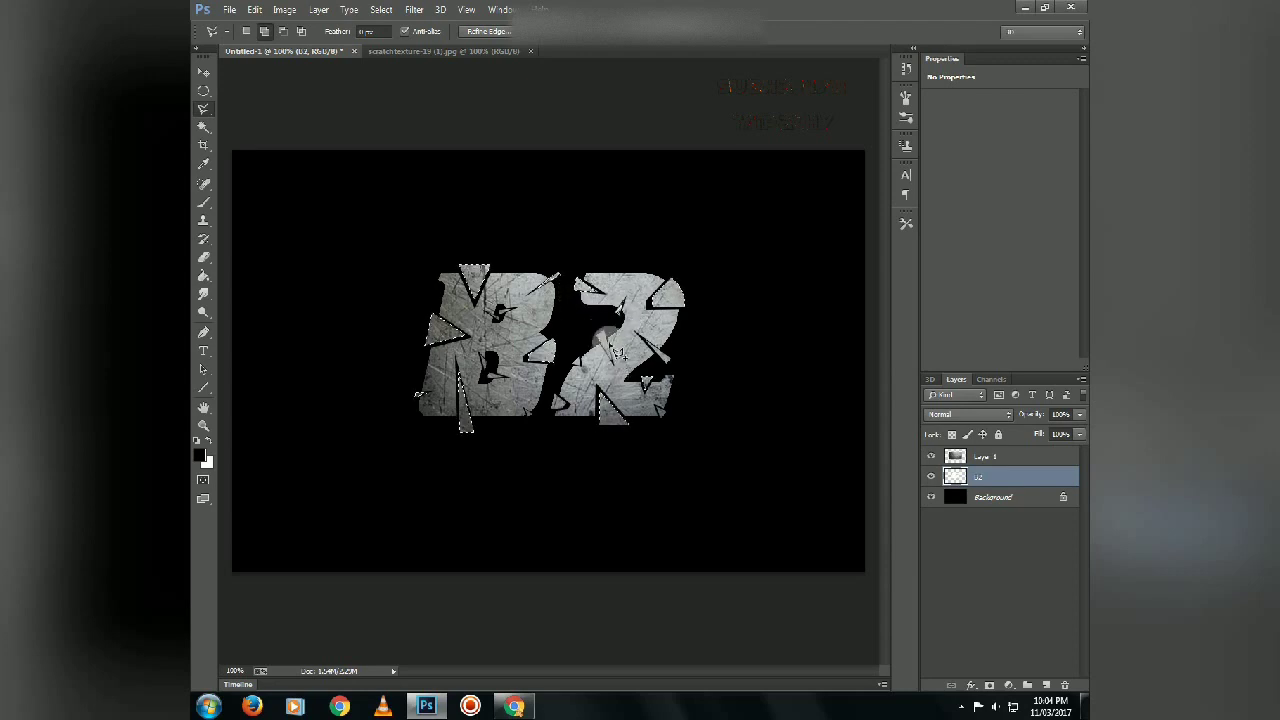
left_click(667, 367)
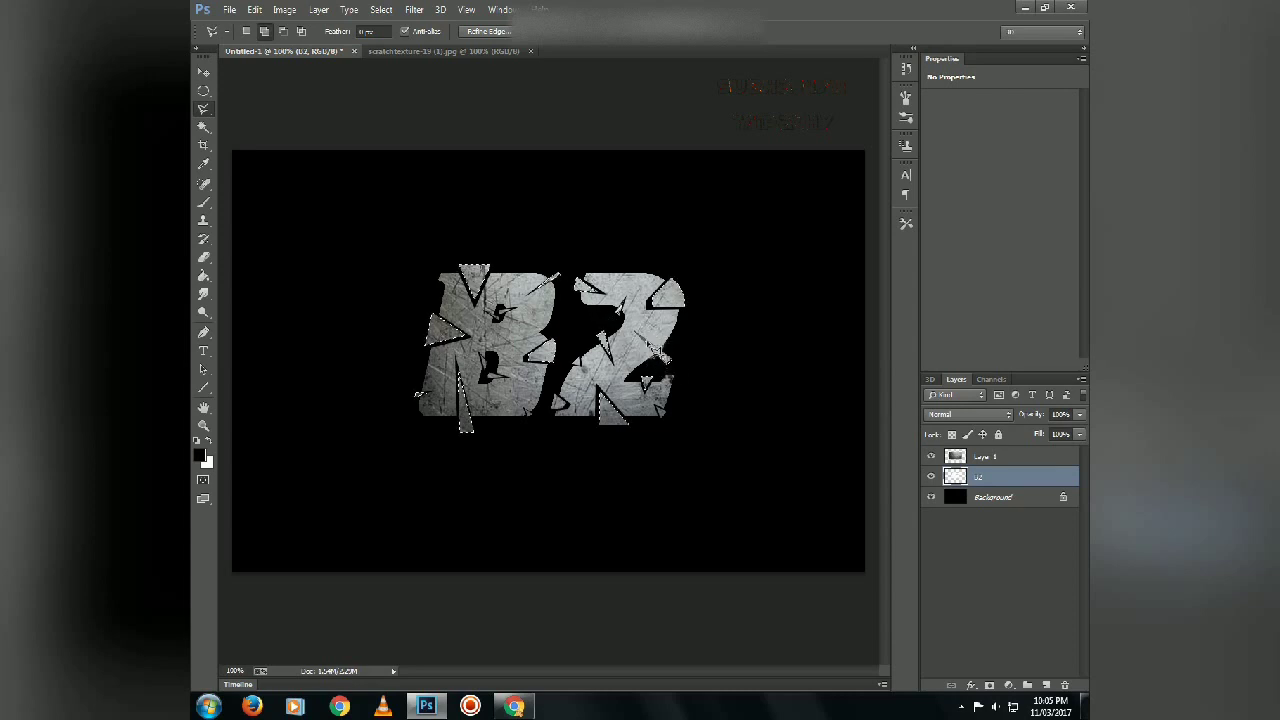
left_click(668, 414)
left_click(662, 432)
left_click(575, 364)
left_click(578, 362)
left_click(490, 381)
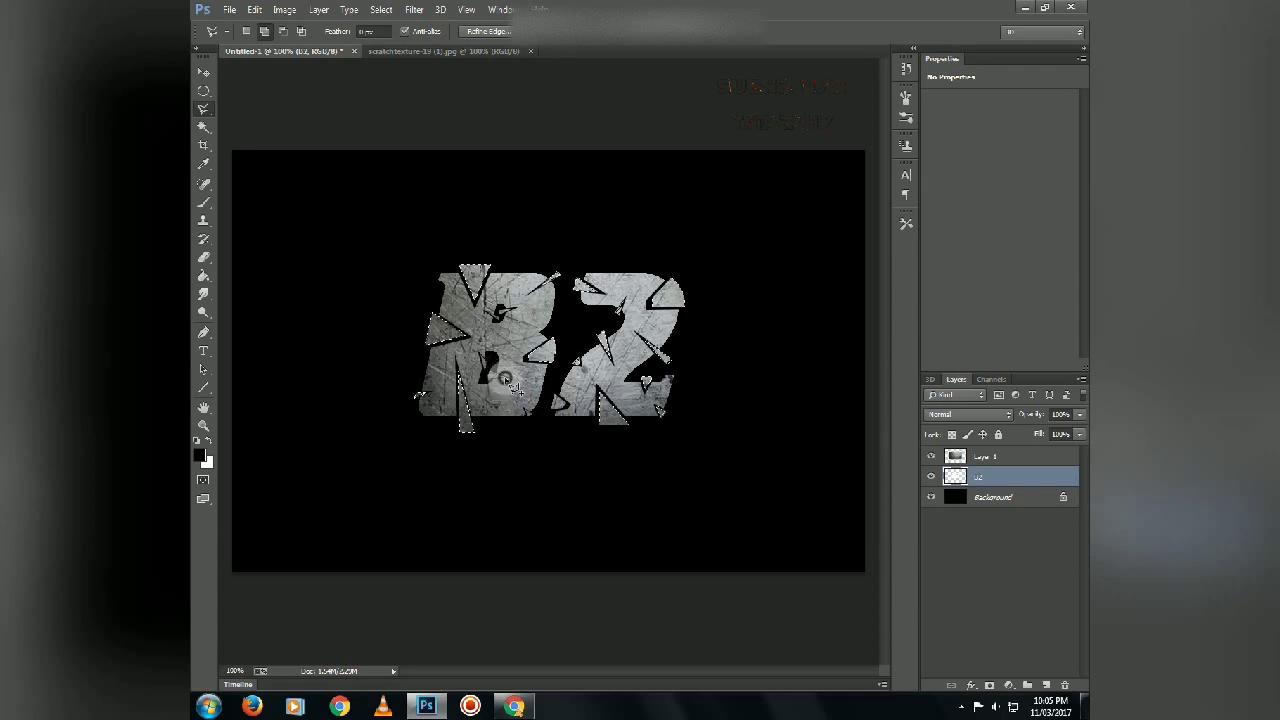
left_click(492, 368)
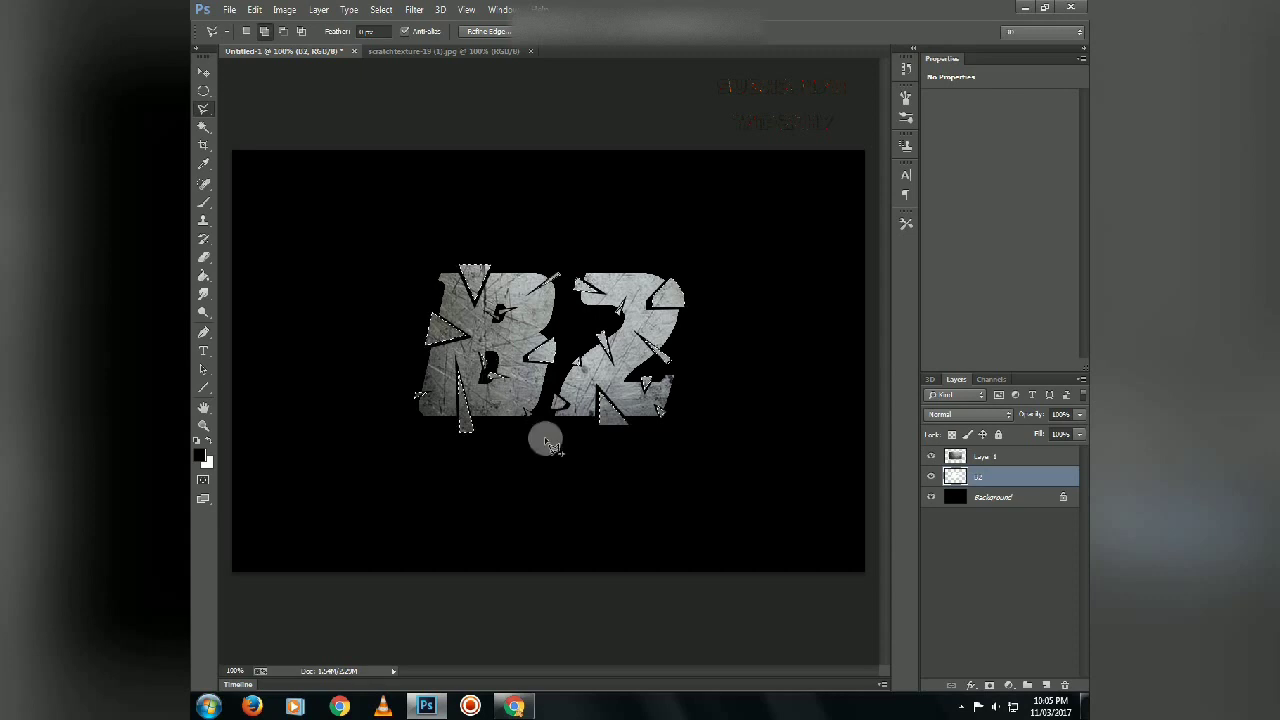
left_click(530, 414)
left_click(500, 316)
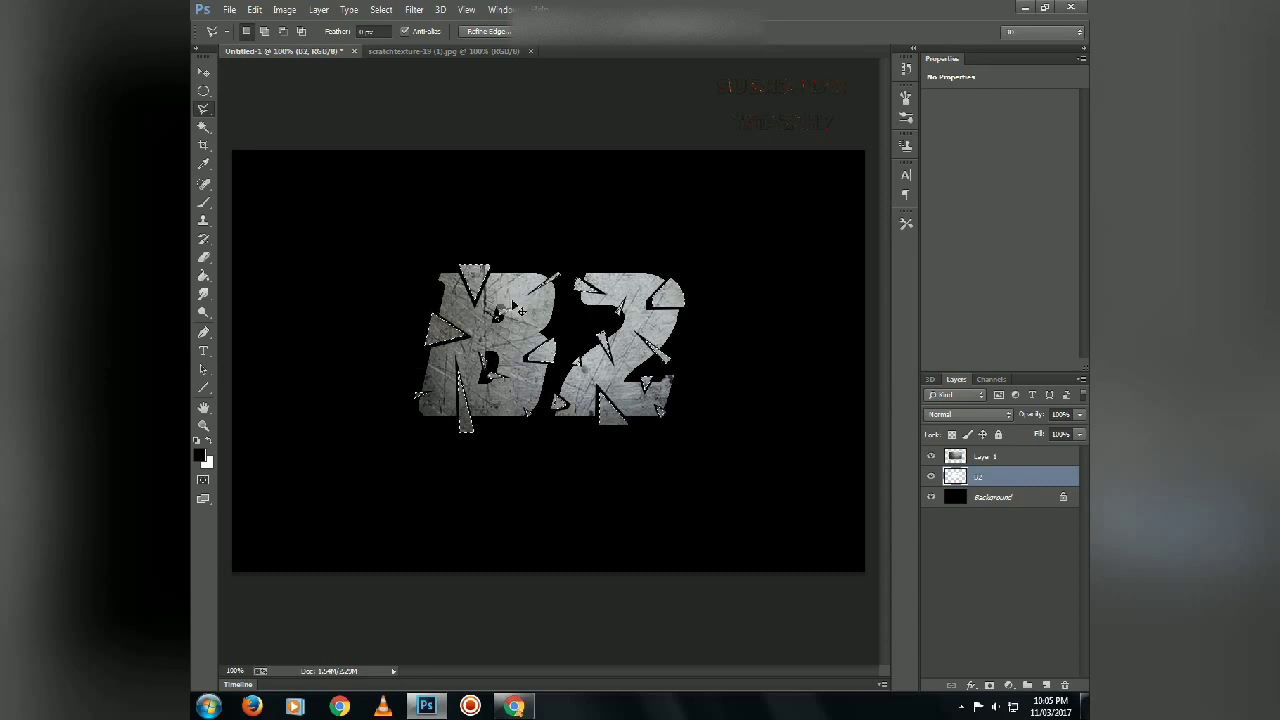
Copy the shard onto Layer 2 with Ctrl+J and open its Blending Options
key("ctrl+j")
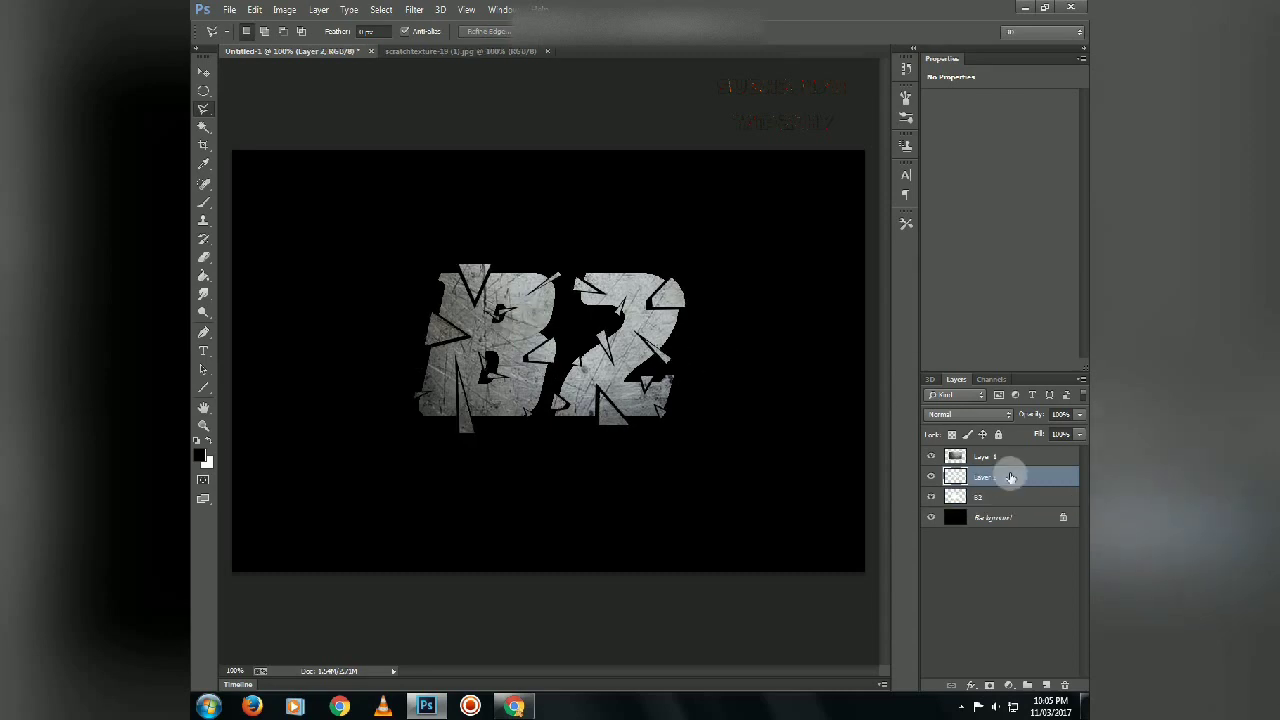
right_click(992, 477)
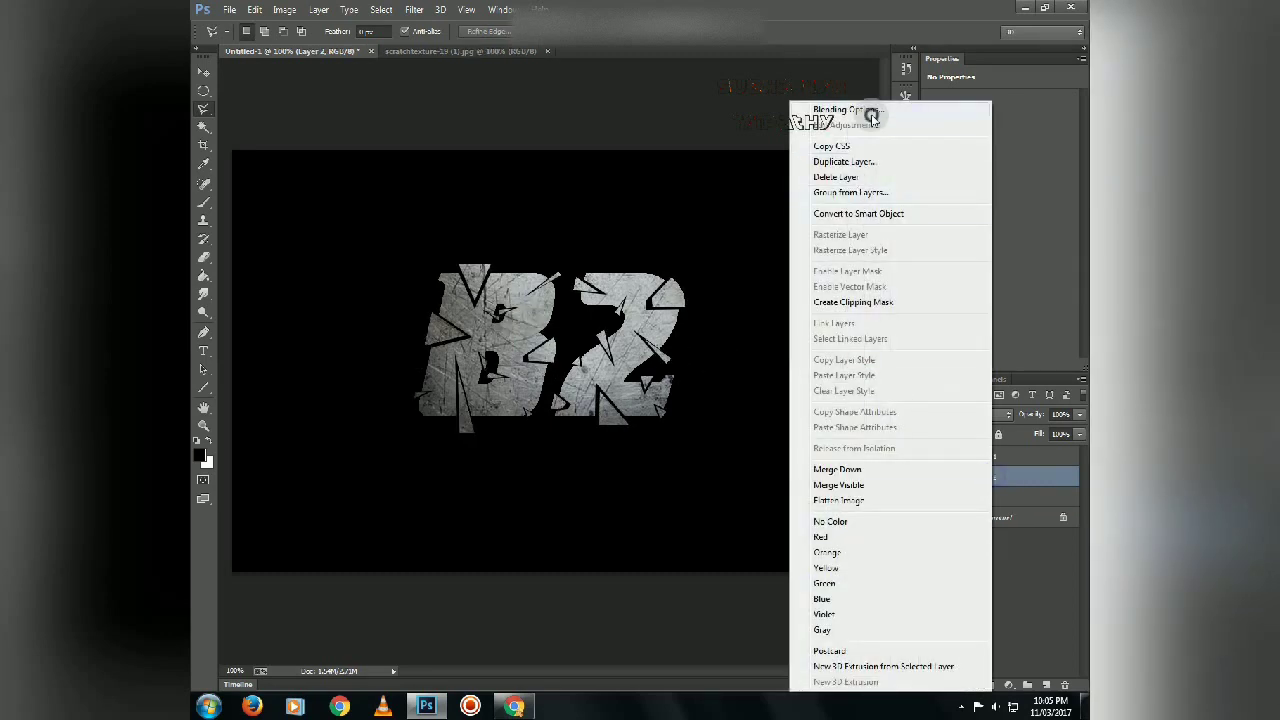
left_click(869, 118)
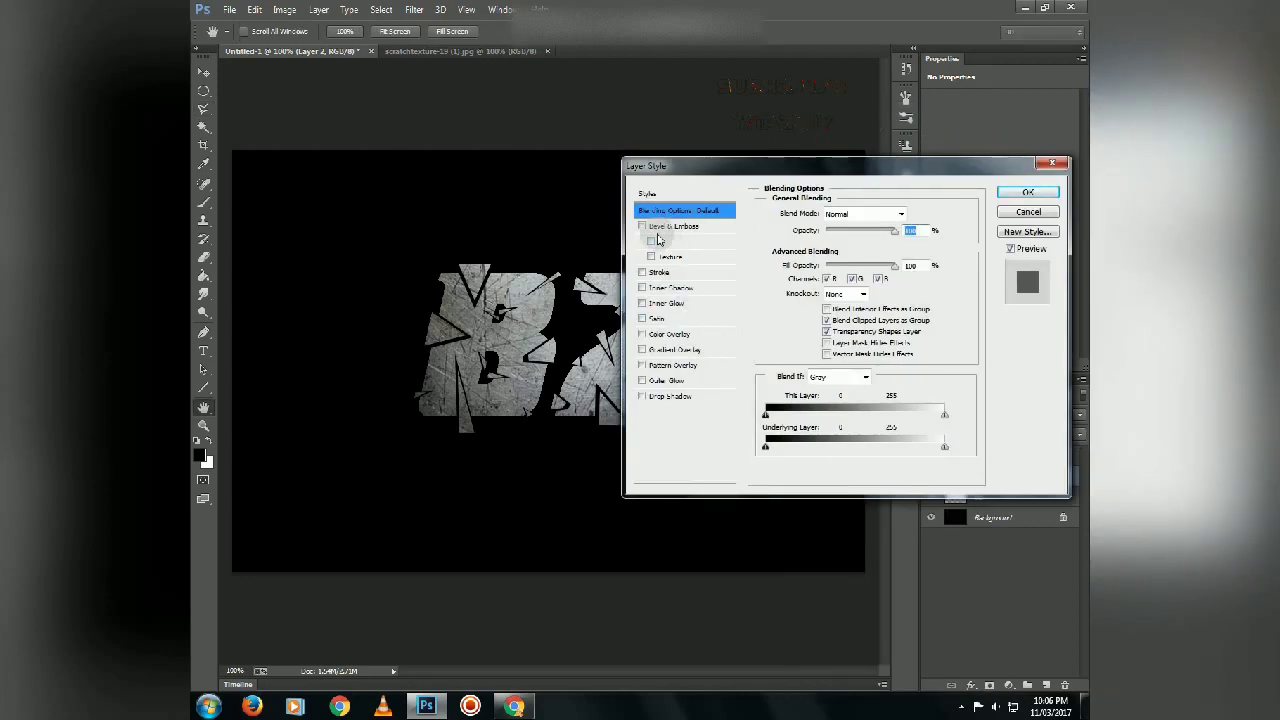
Enable Outer Glow on Layer 2 with a black colour and Normal blend mode
left_click(674, 384)
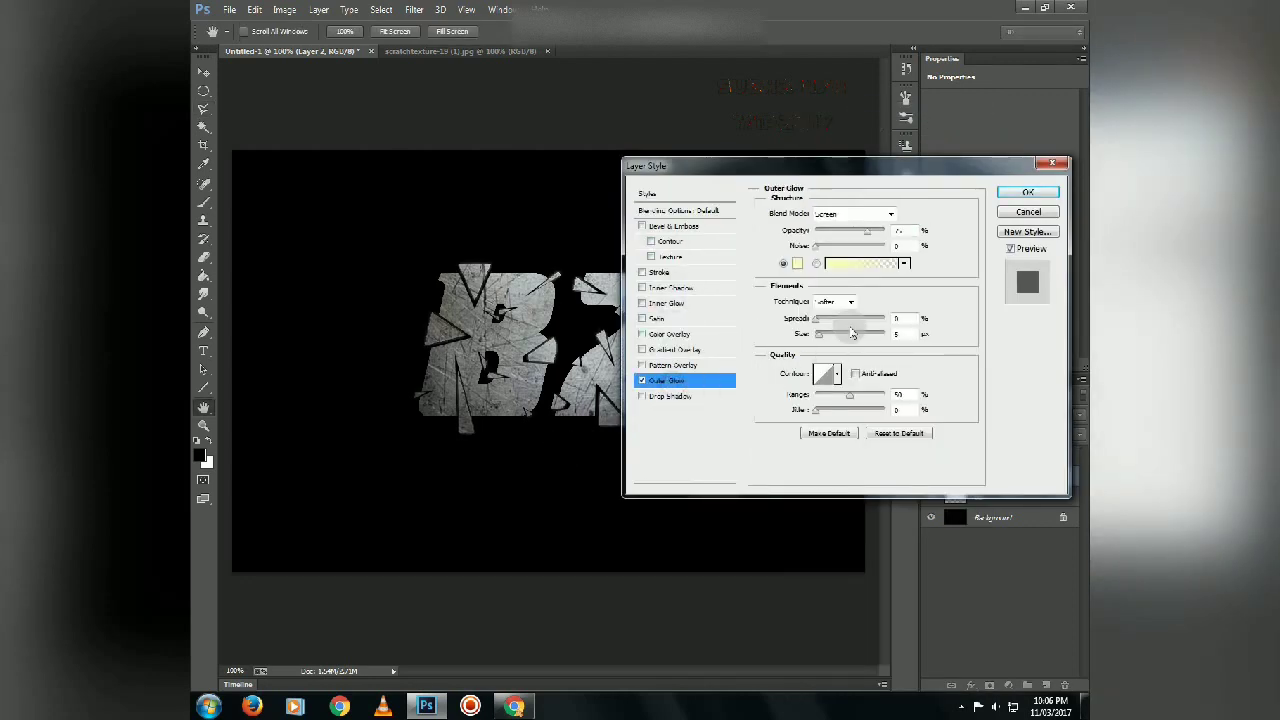
left_click(797, 262)
left_click(337, 594)
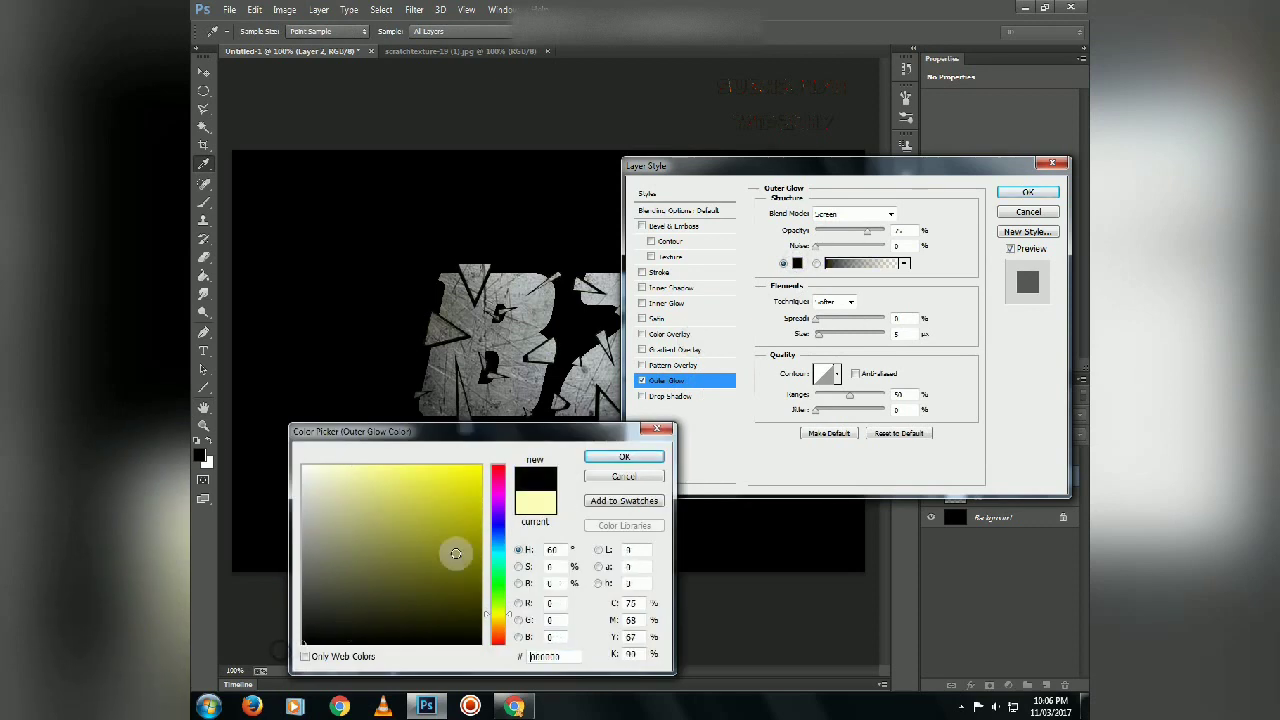
left_click(612, 458)
left_click(880, 214)
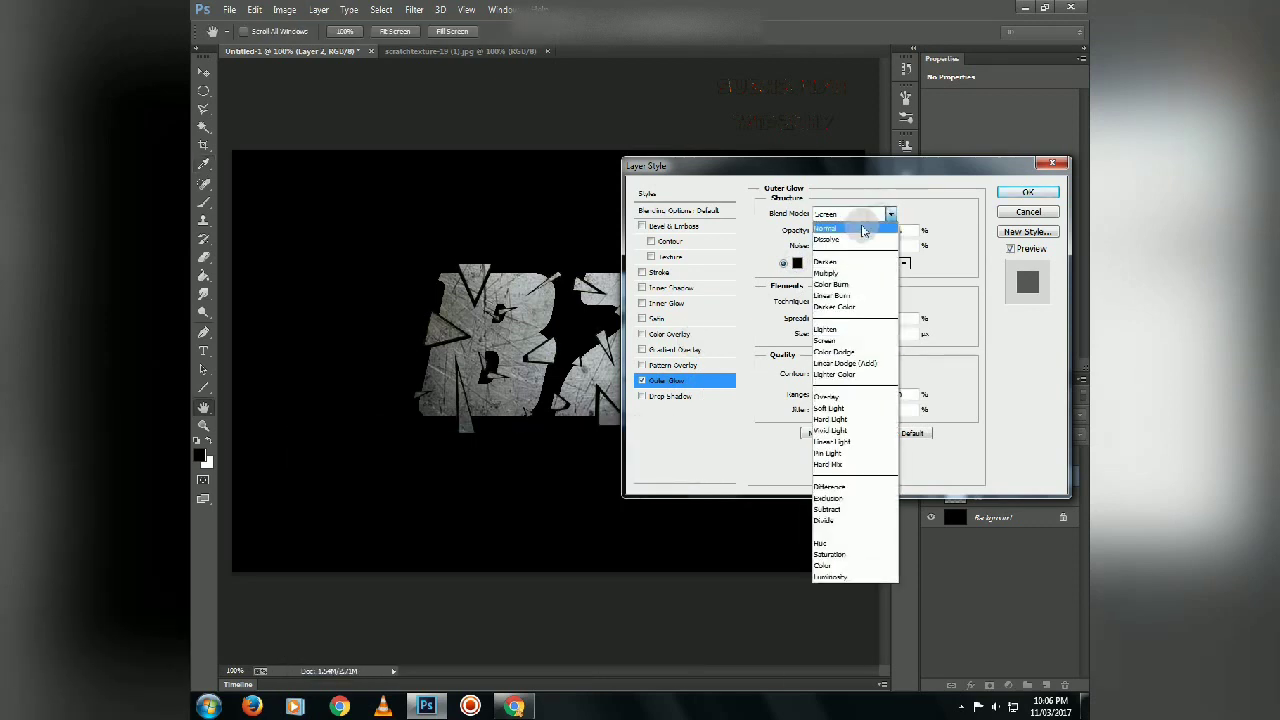
left_click(826, 228)
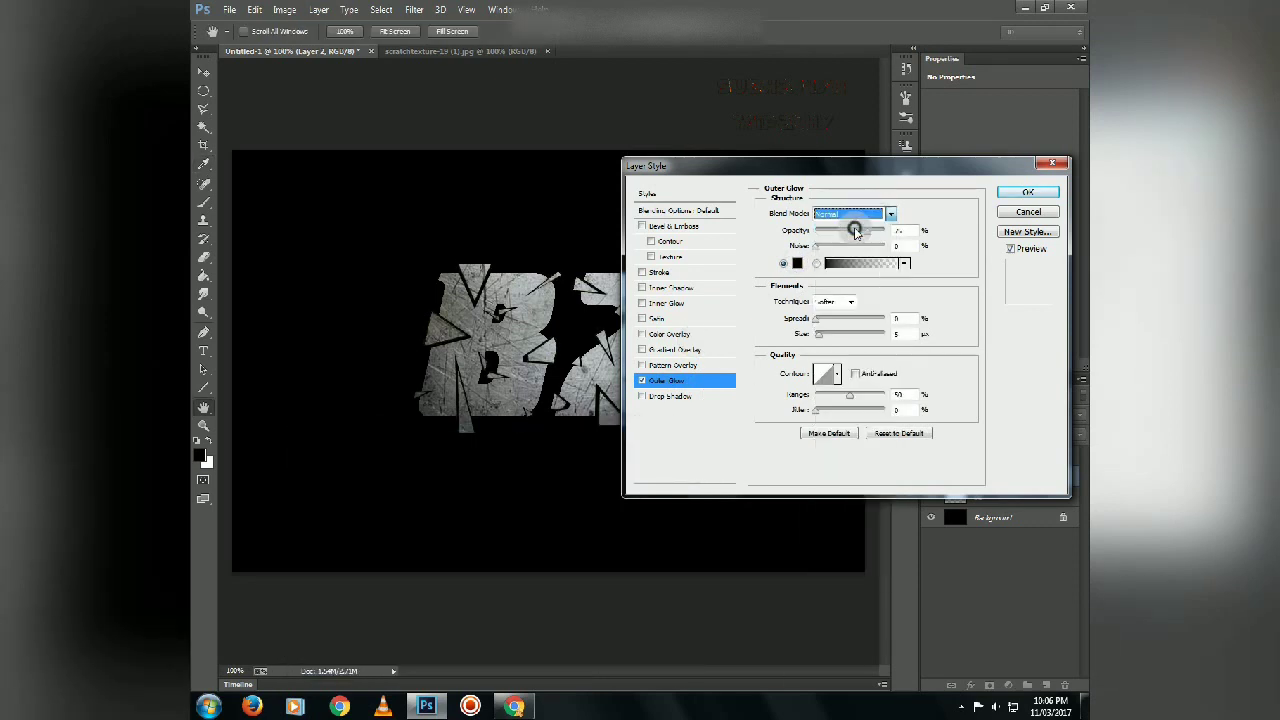
Adjust the glow spread, set size 35, apply the style, and bring up File > Open
left_click(822, 320)
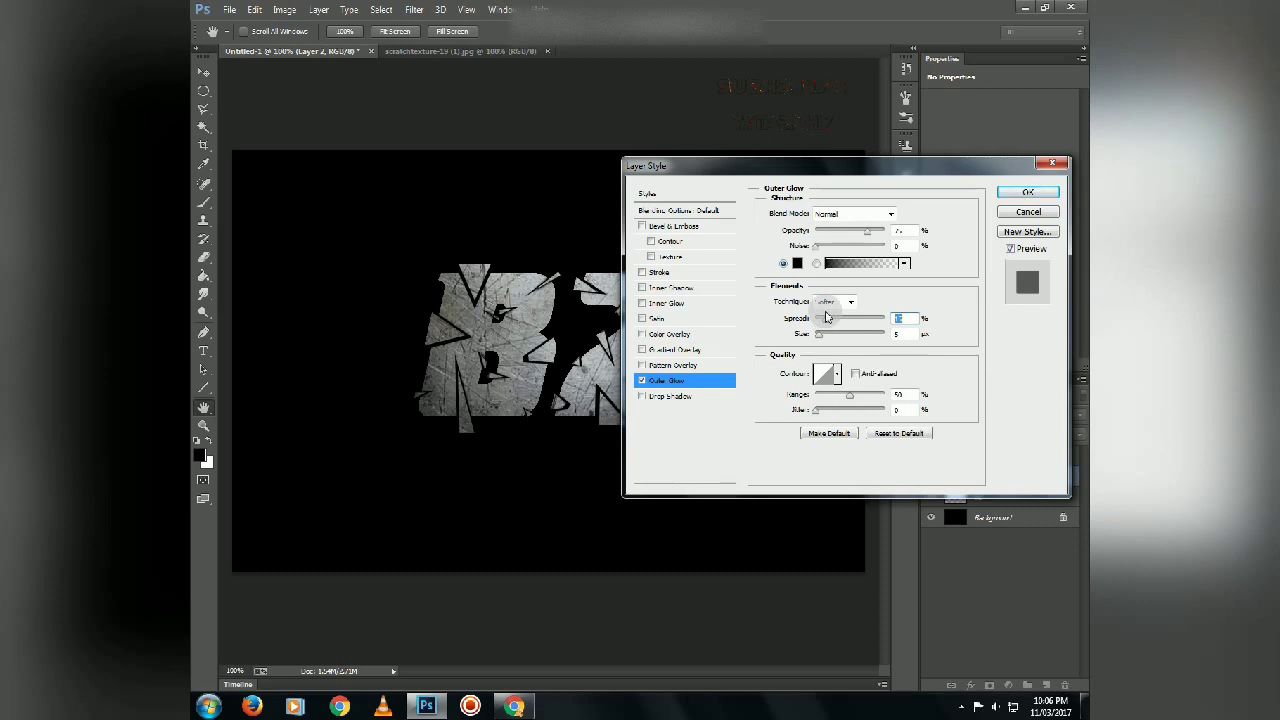
left_click_drag(822, 342, 824, 334)
left_click(827, 320)
left_click_drag(827, 335, 829, 343)
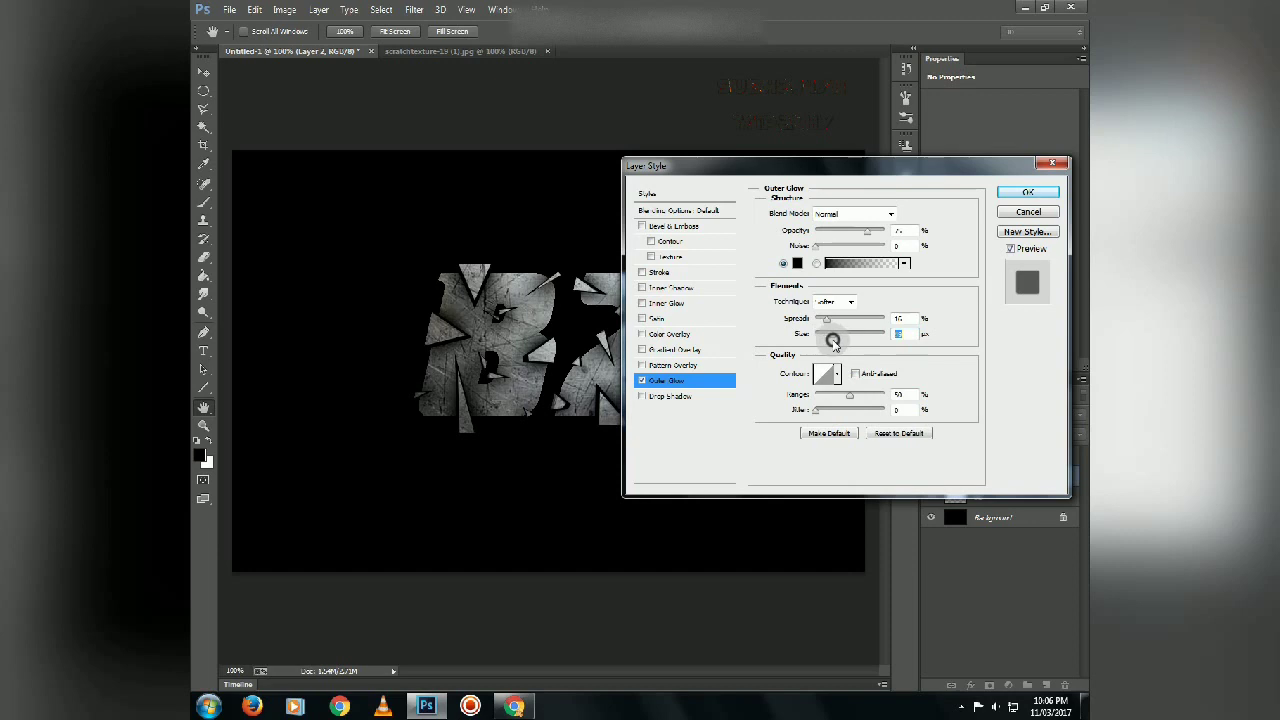
left_click_drag(829, 343, 829, 339)
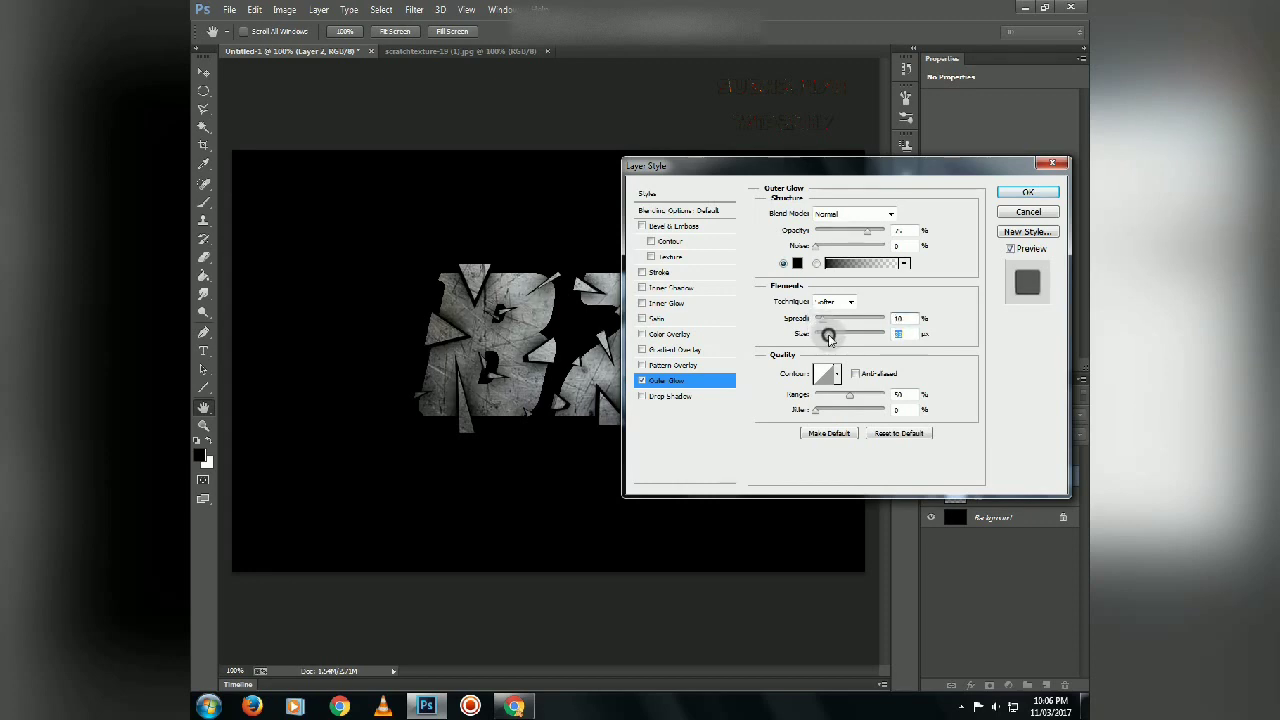
mouse_move(873, 170)
left_mouse_down()
mouse_move(965, 290)
mouse_move(896, 209)
left_mouse_up()
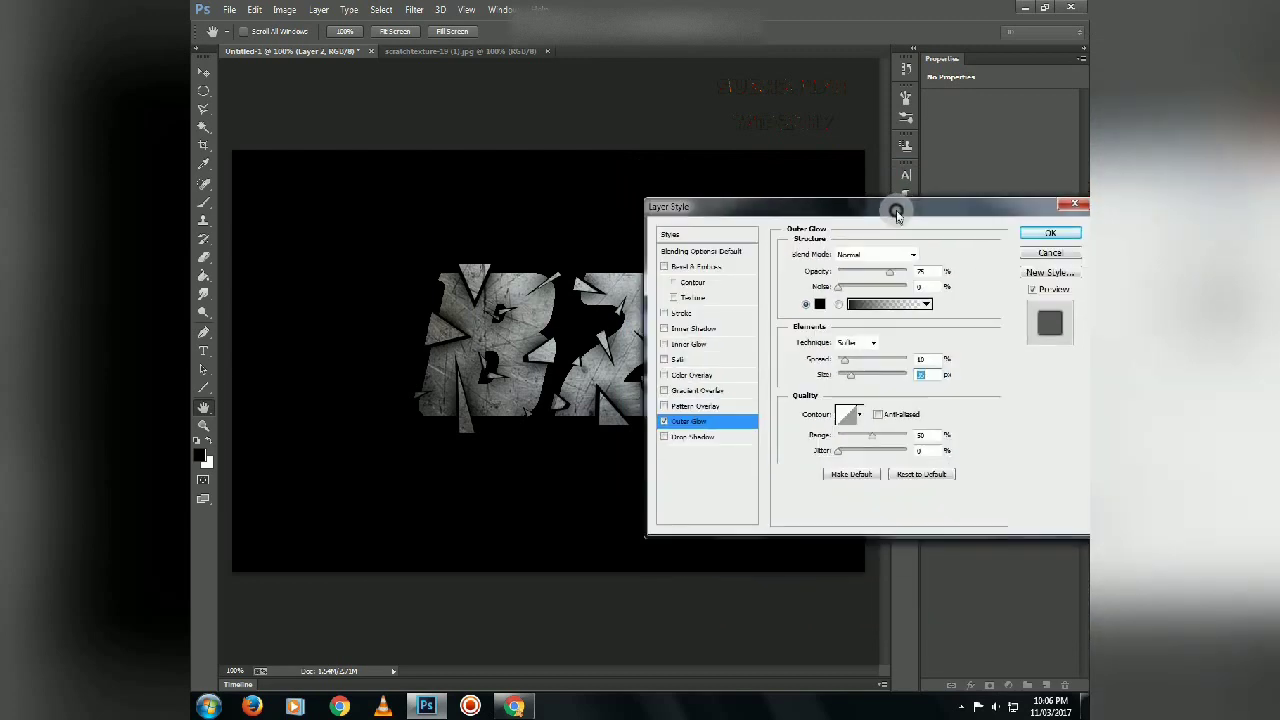
left_click(849, 372)
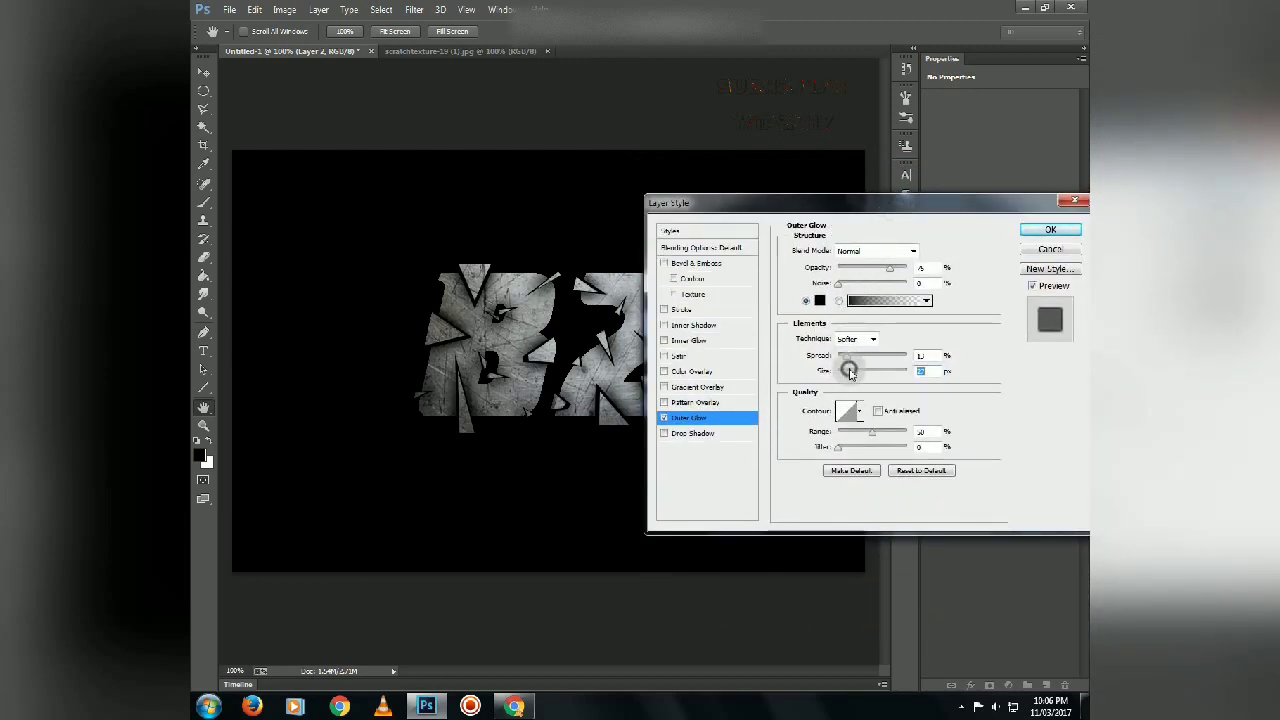
left_click(1050, 229)
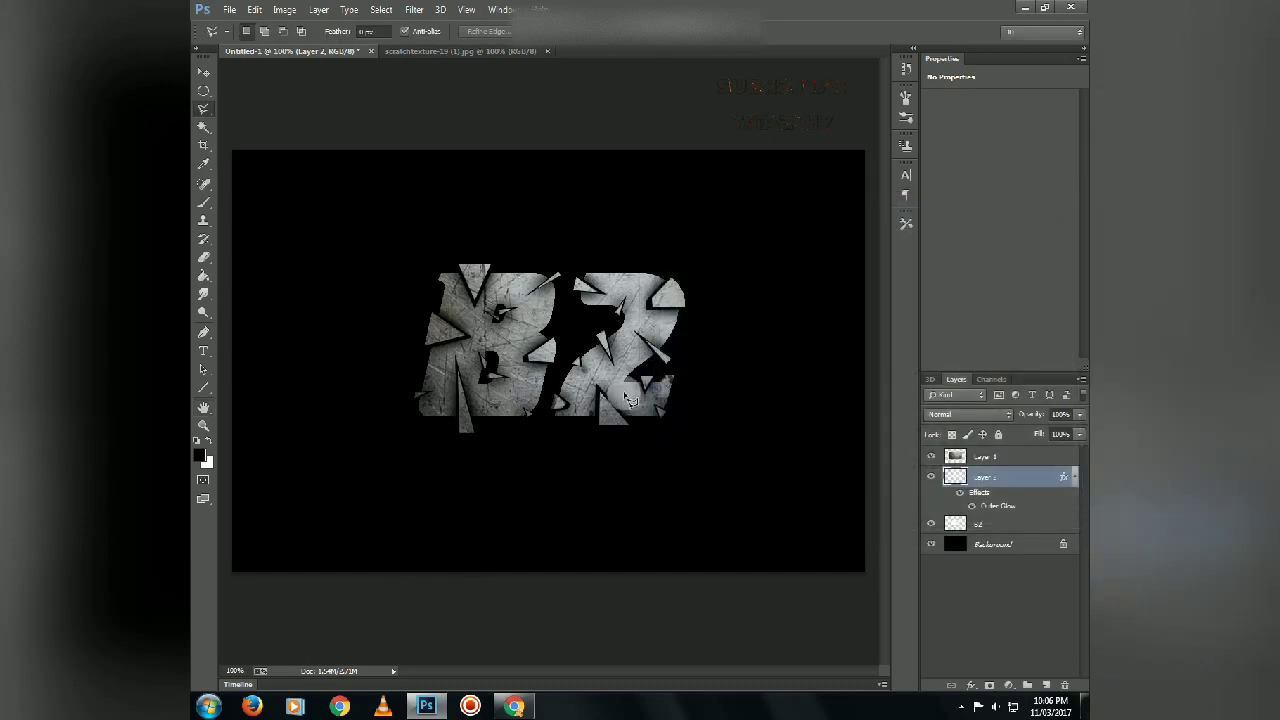
left_click(229, 9)
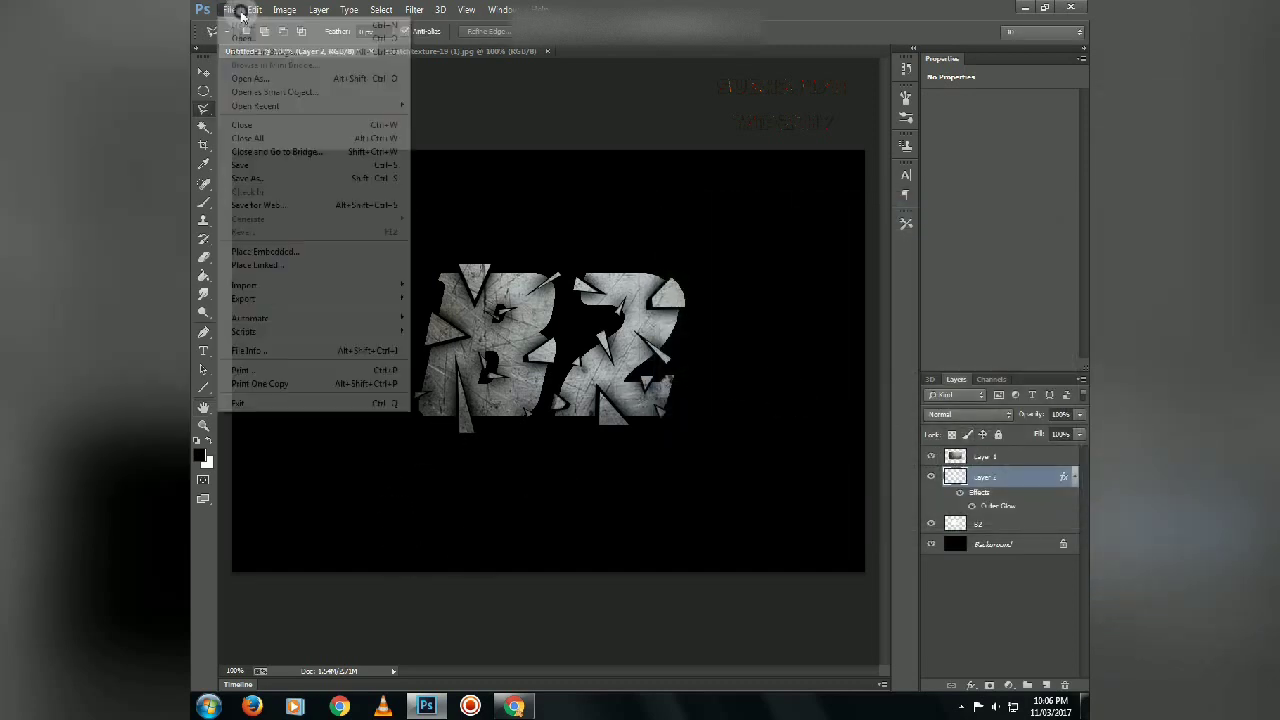
left_click(255, 42)
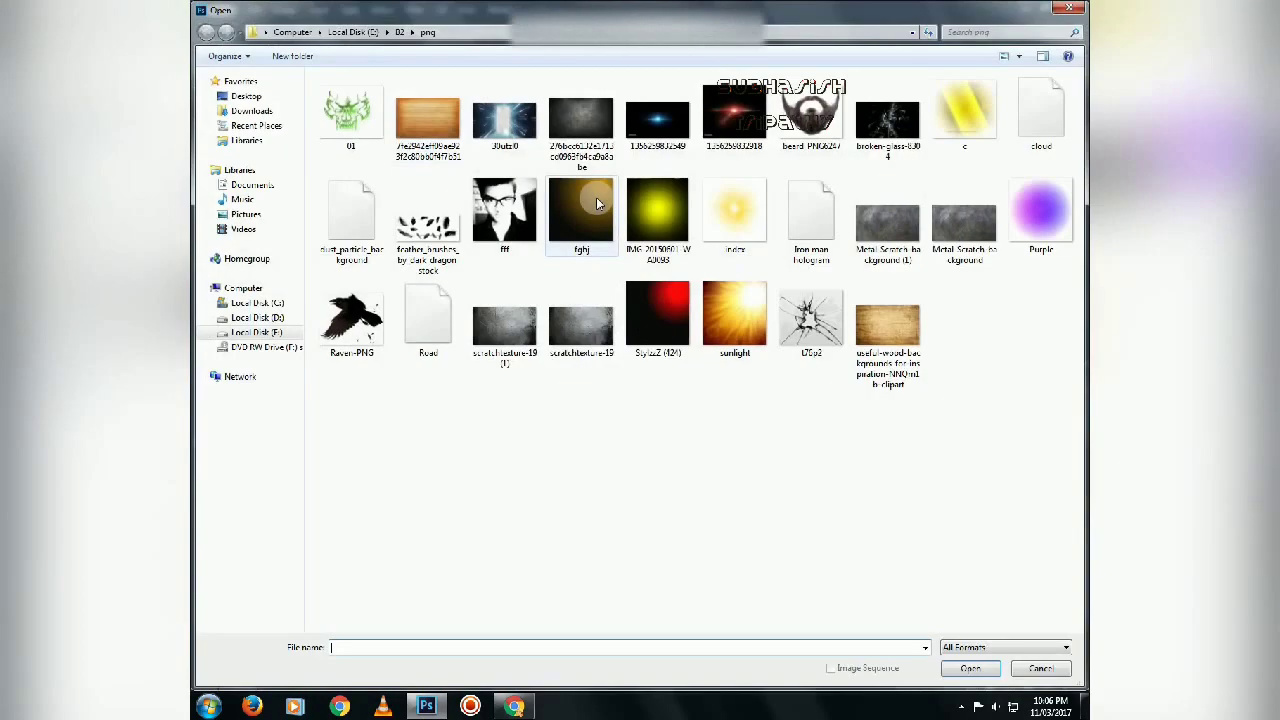
Select the cracked-glass and broken-glass-8304 images together and open them
left_click(810, 320)
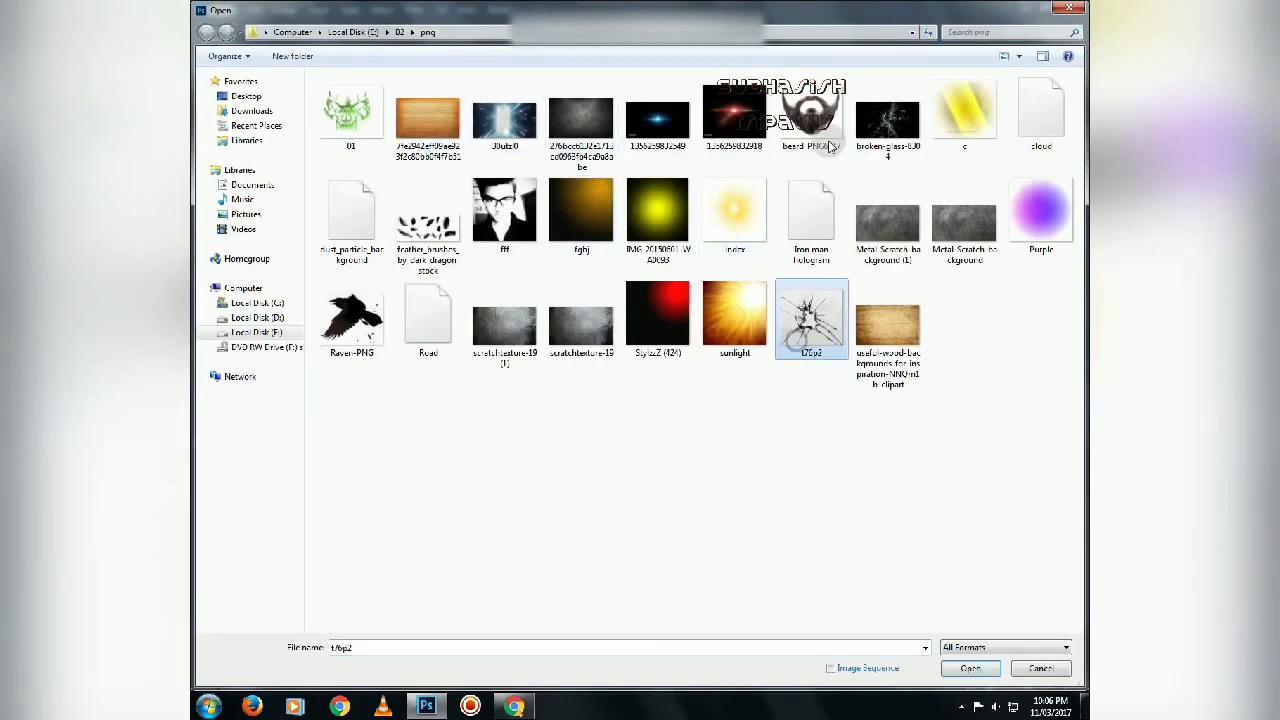
left_click(887, 120, "ctrl")
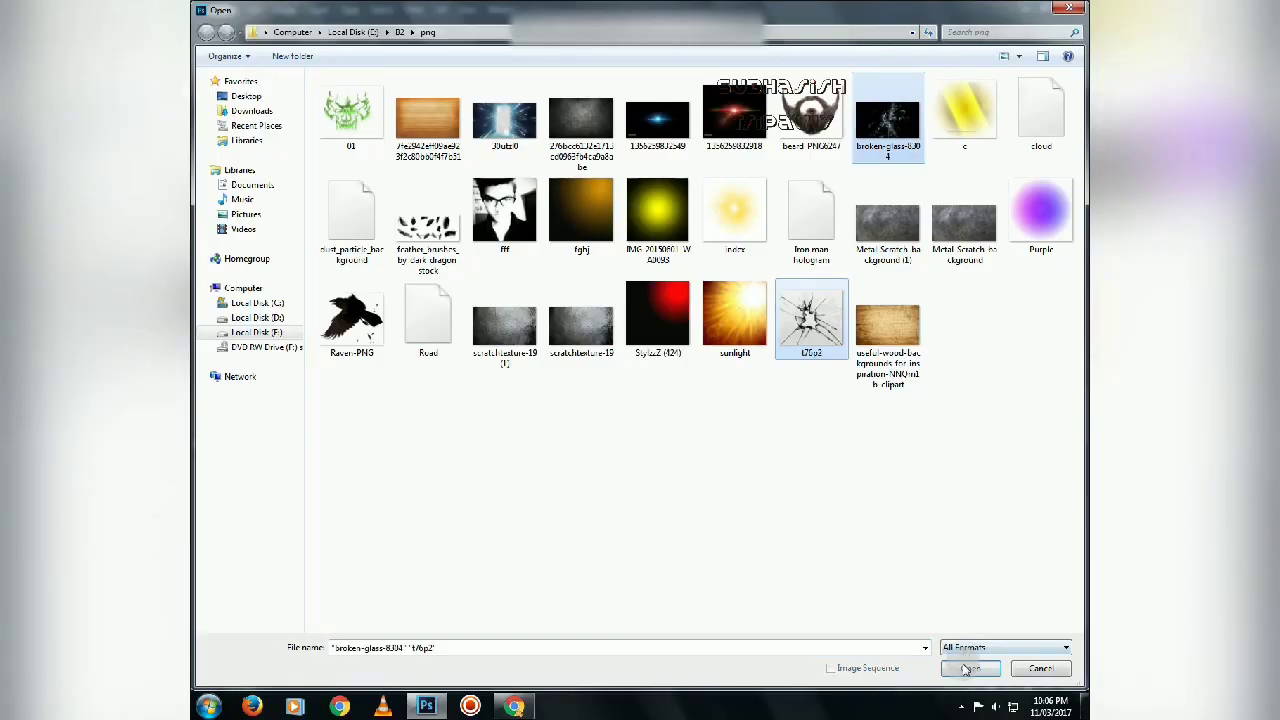
left_click(965, 669)
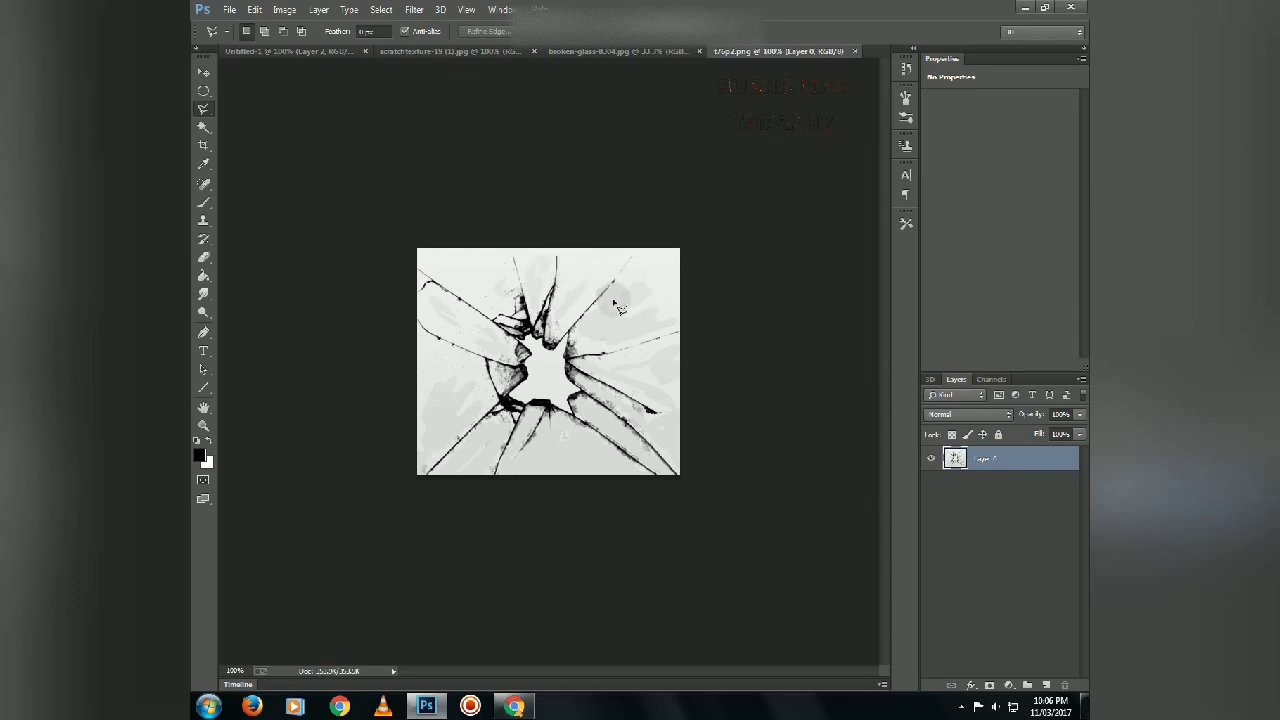
With the Move tool, drag the open image toward the B2 document
left_click(203, 72)
left_click_drag(612, 372, 324, 49)
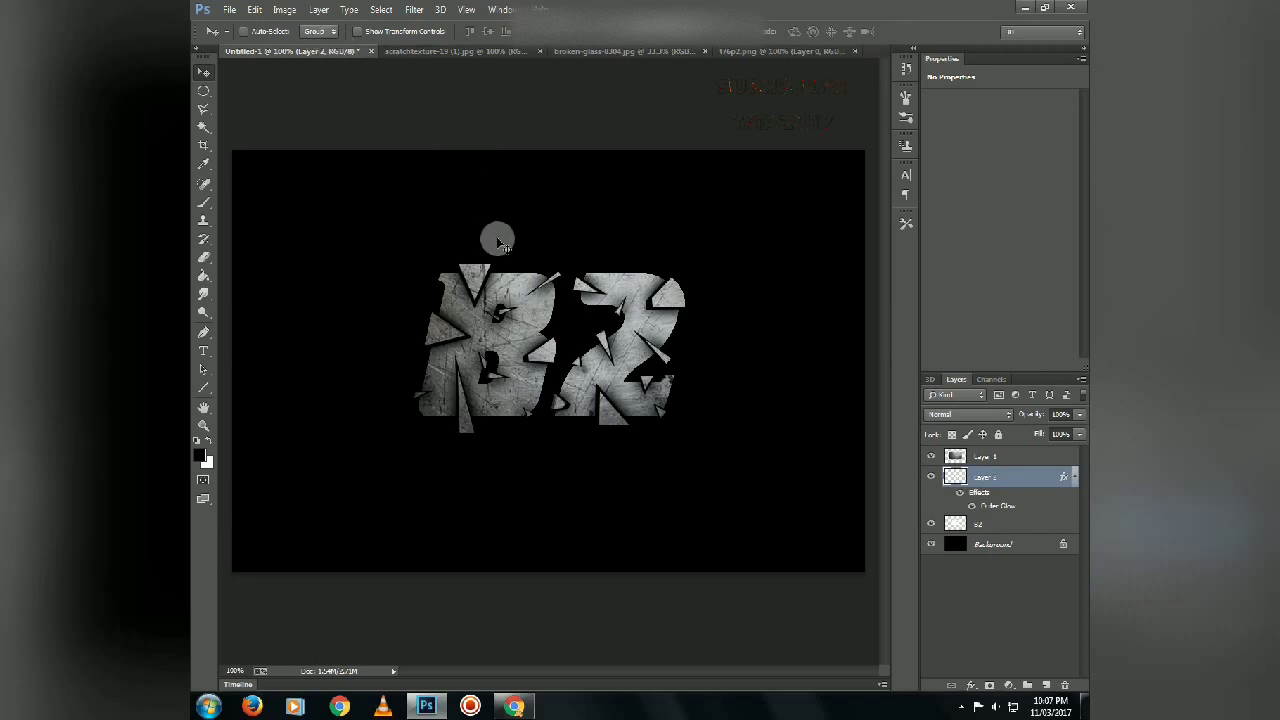
left_click_drag(507, 143, 563, 280)
Close the scratch texture document and drag the cracked-glass image into the B2 document
left_click(597, 57)
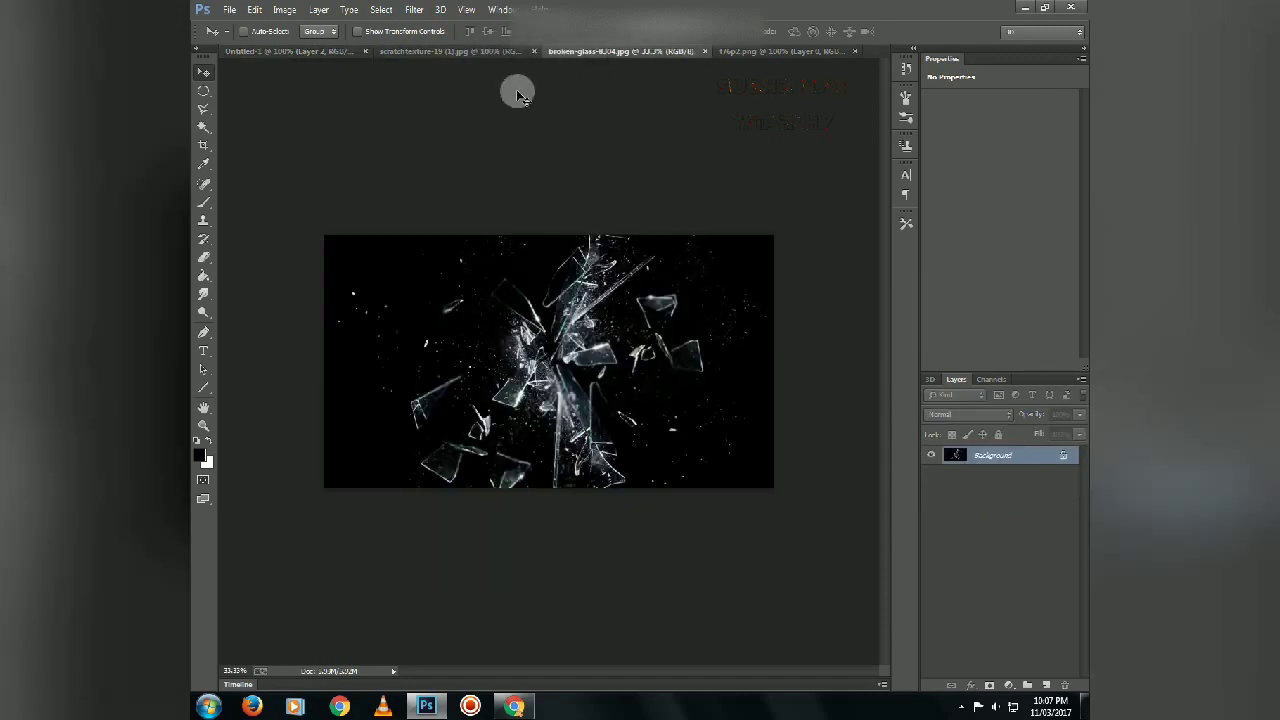
left_click(520, 52)
left_click(541, 51)
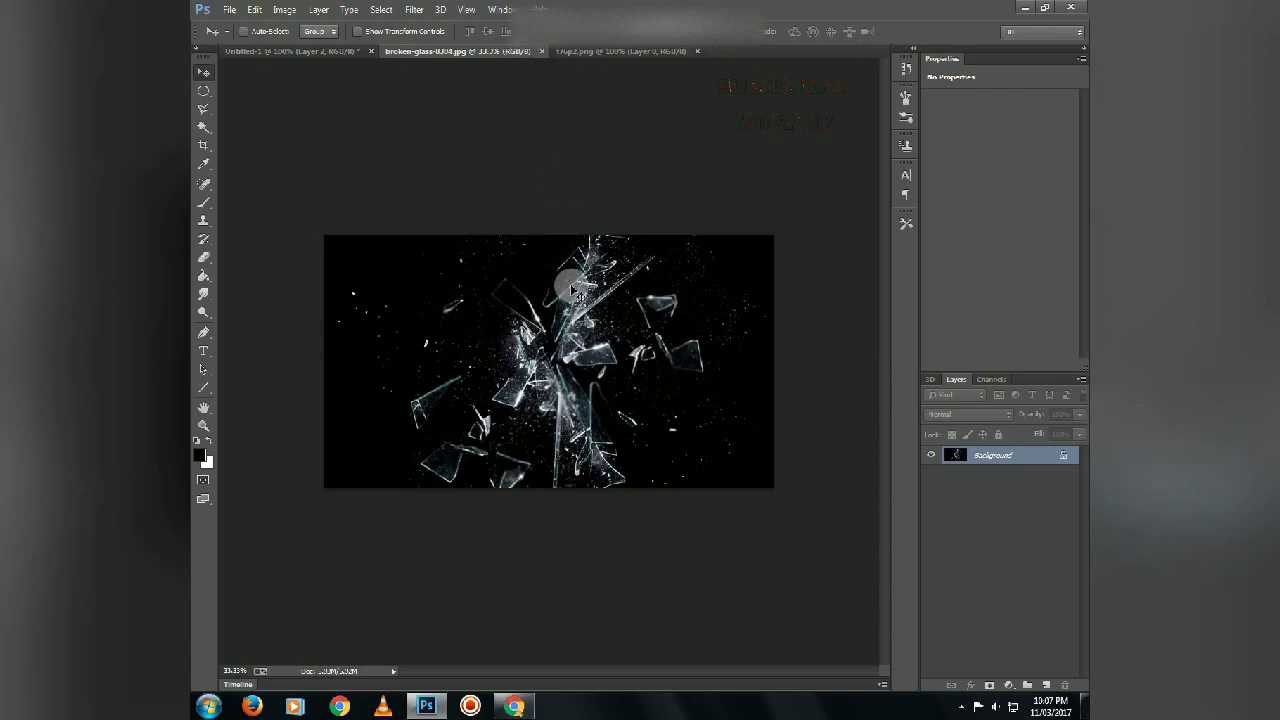
left_click(640, 51)
left_click_drag(588, 375, 577, 364)
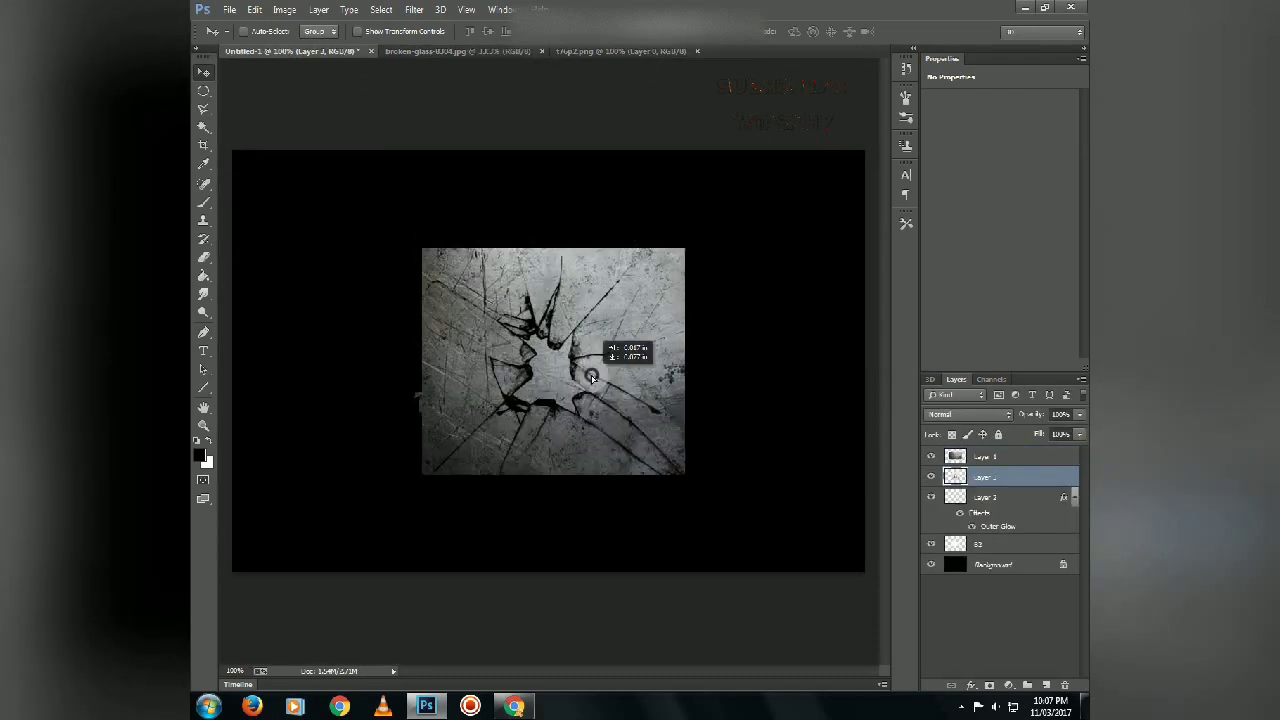
Put the cracked-glass layer on top in Multiply mode and shift it over the letters
left_click_drag(574, 356, 590, 363)
left_click(1000, 457, "shift")
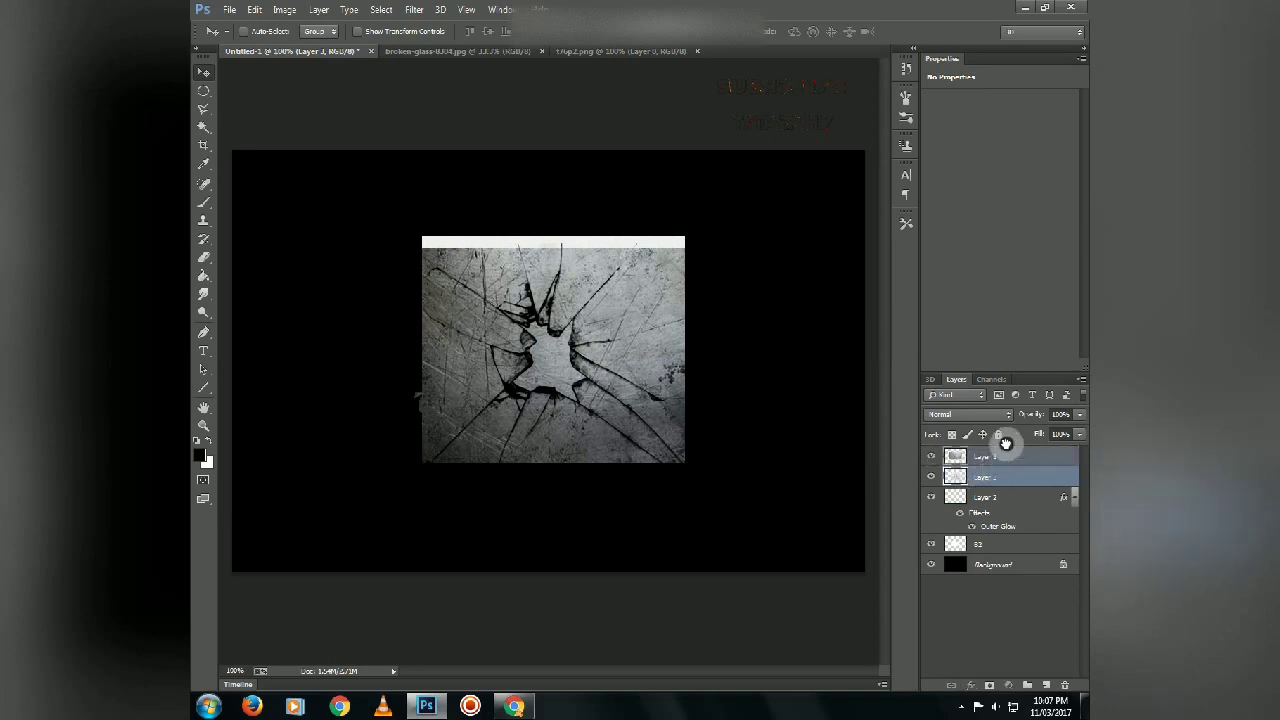
left_click_drag(1005, 446, 1005, 448)
left_click(968, 414)
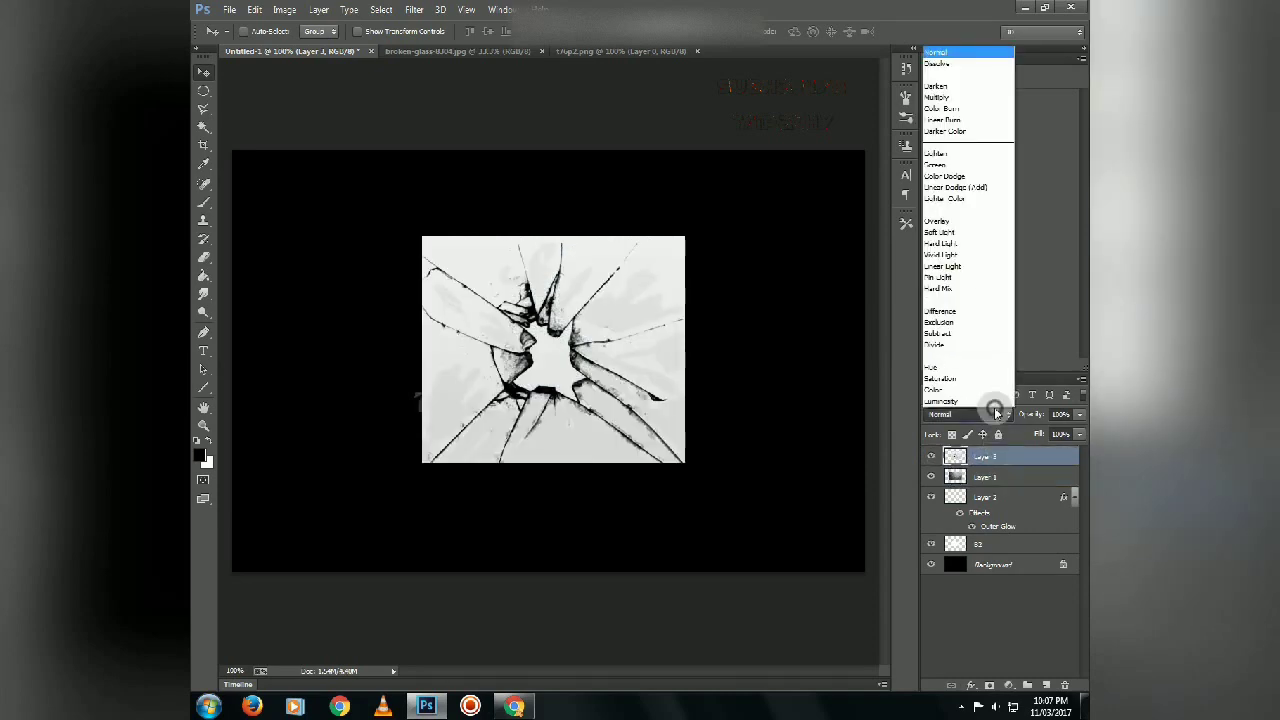
left_click(955, 97)
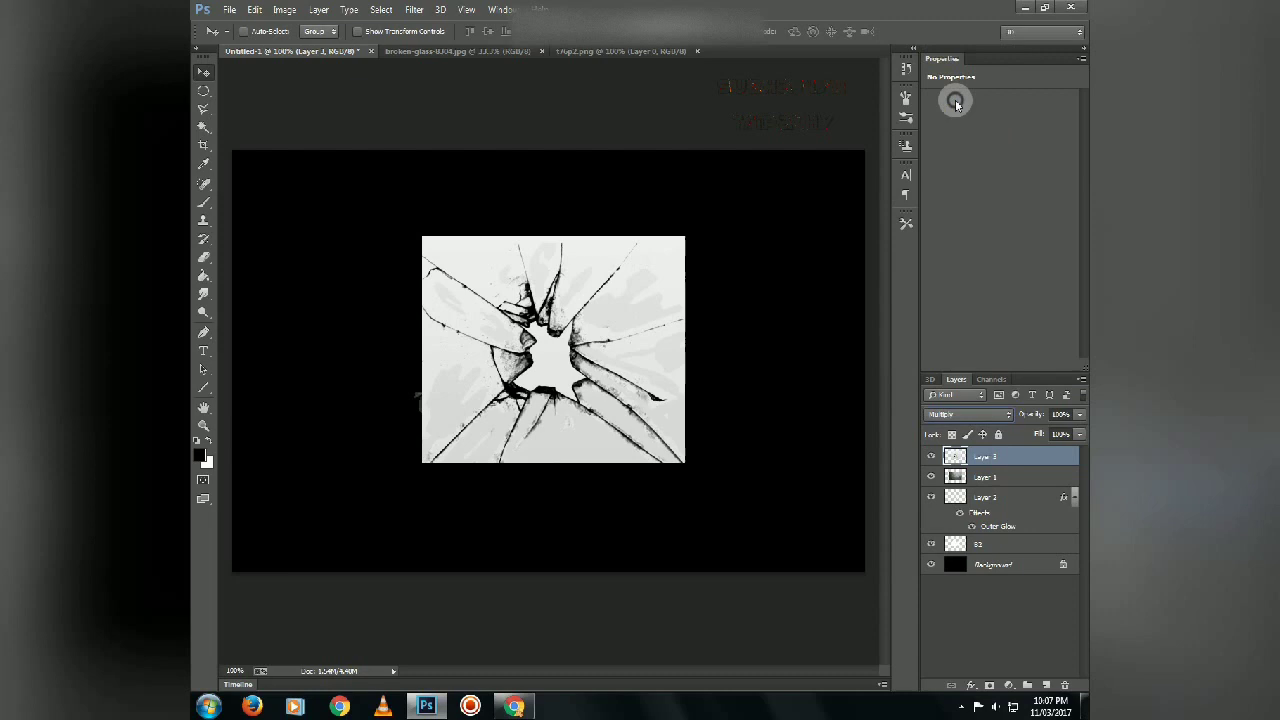
left_click_drag(667, 343, 544, 396)
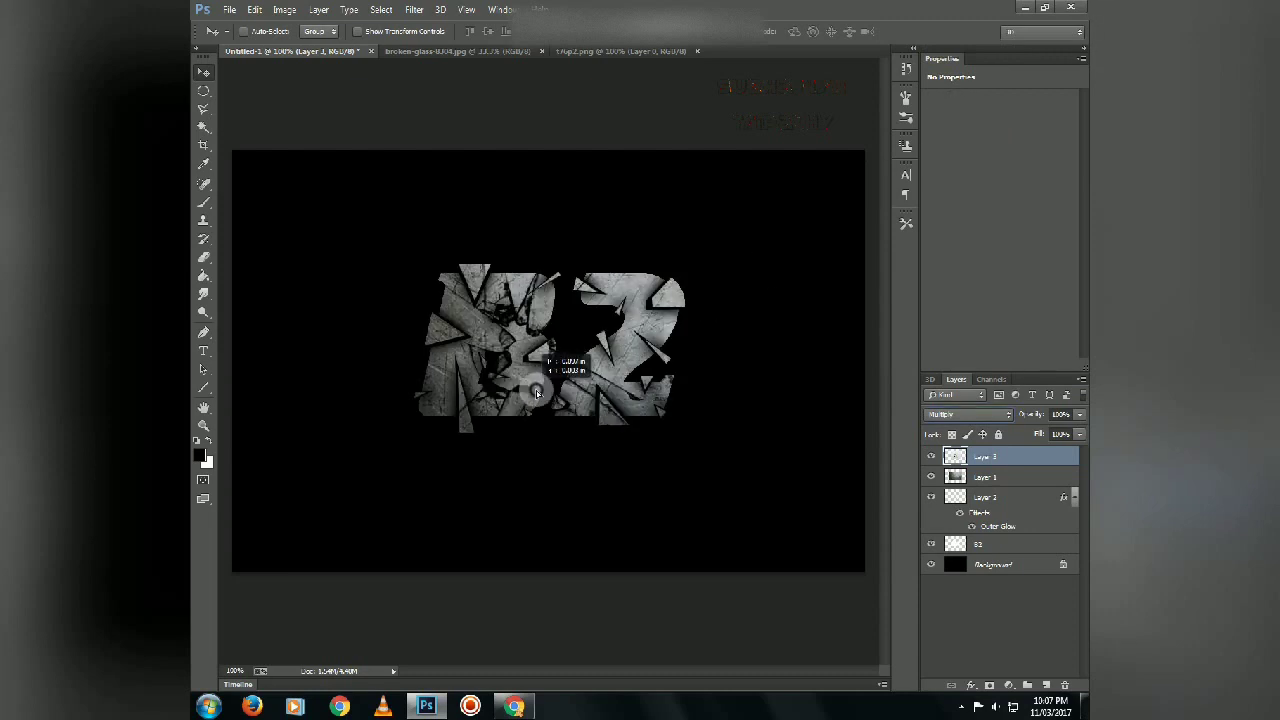
key("ctrl+t")
Scale up, rotate and reposition the crack texture over the B2 letters
left_click_drag(686, 469, 697, 247)
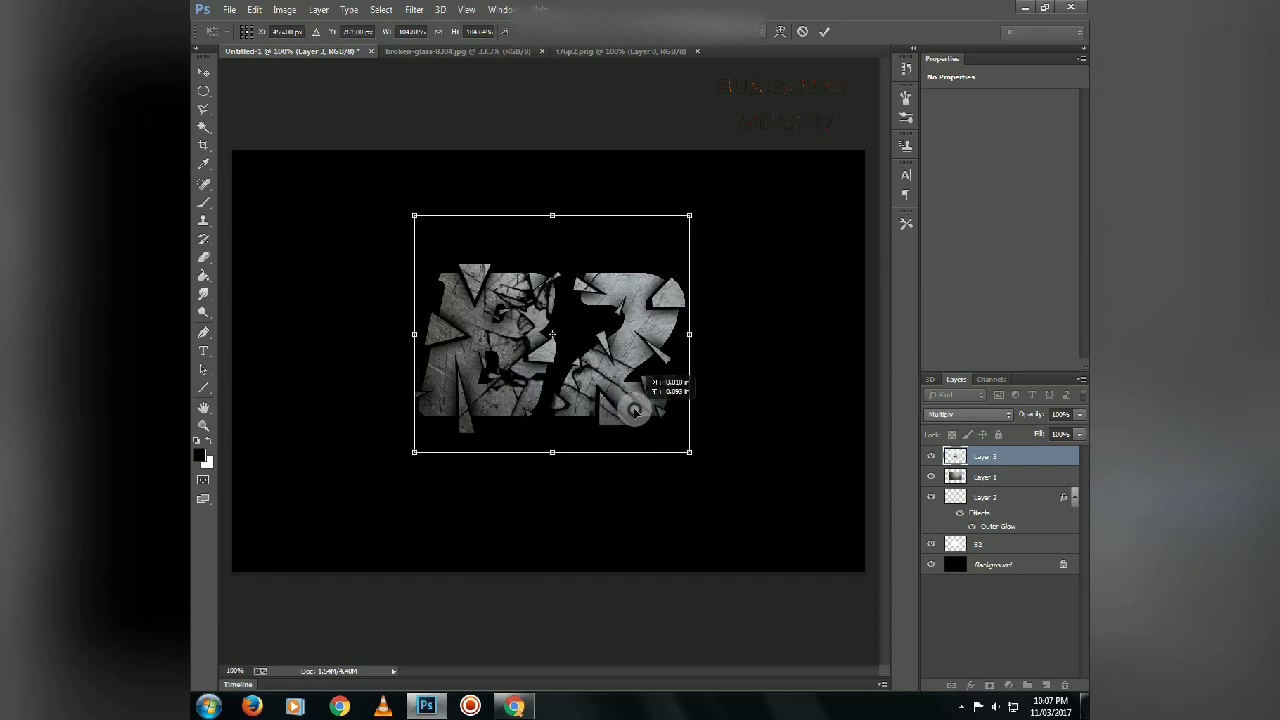
mouse_move(706, 194)
left_mouse_down()
mouse_move(440, 217)
mouse_move(517, 220)
left_mouse_up()
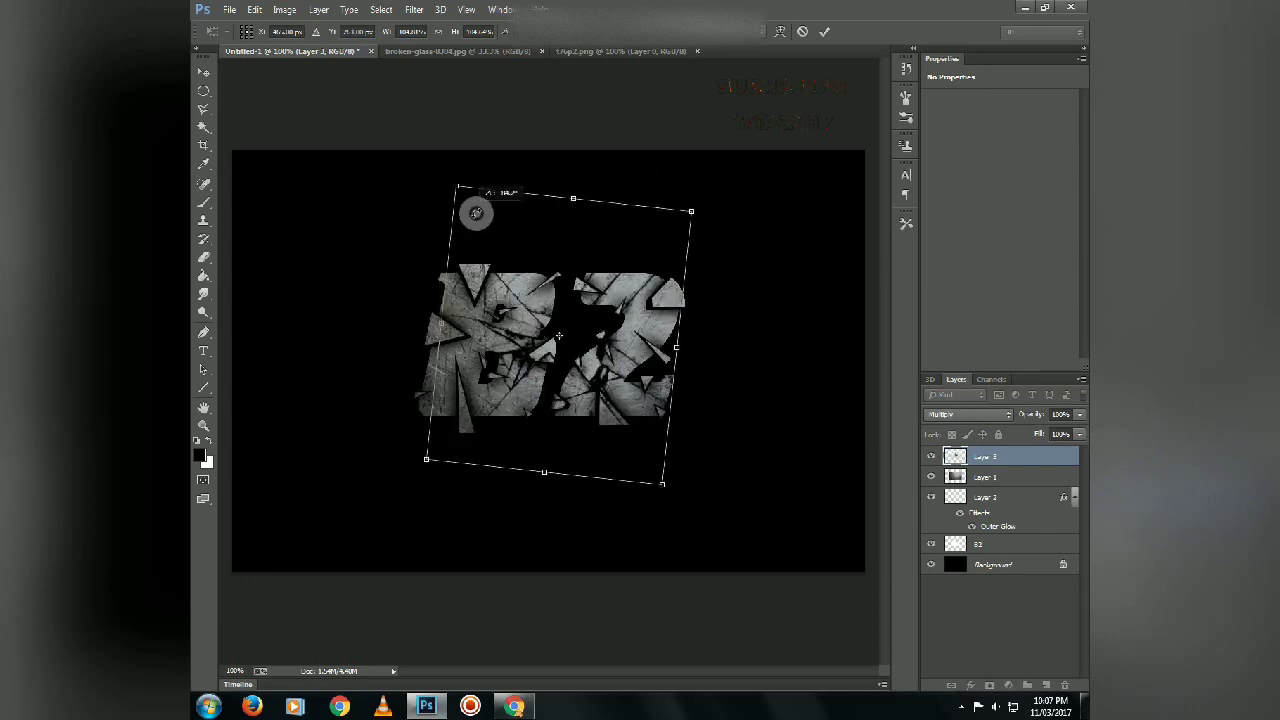
left_click_drag(584, 368, 586, 362)
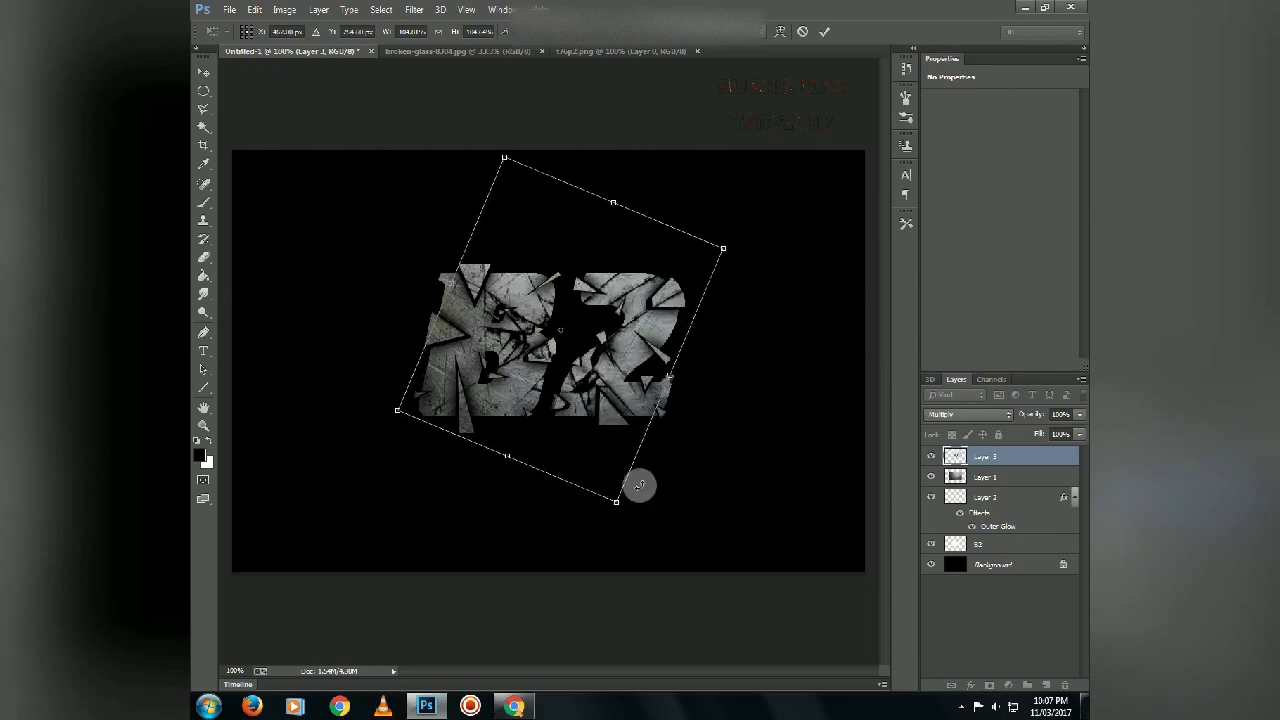
left_click_drag(616, 500, 611, 478)
left_click_drag(585, 425, 581, 447)
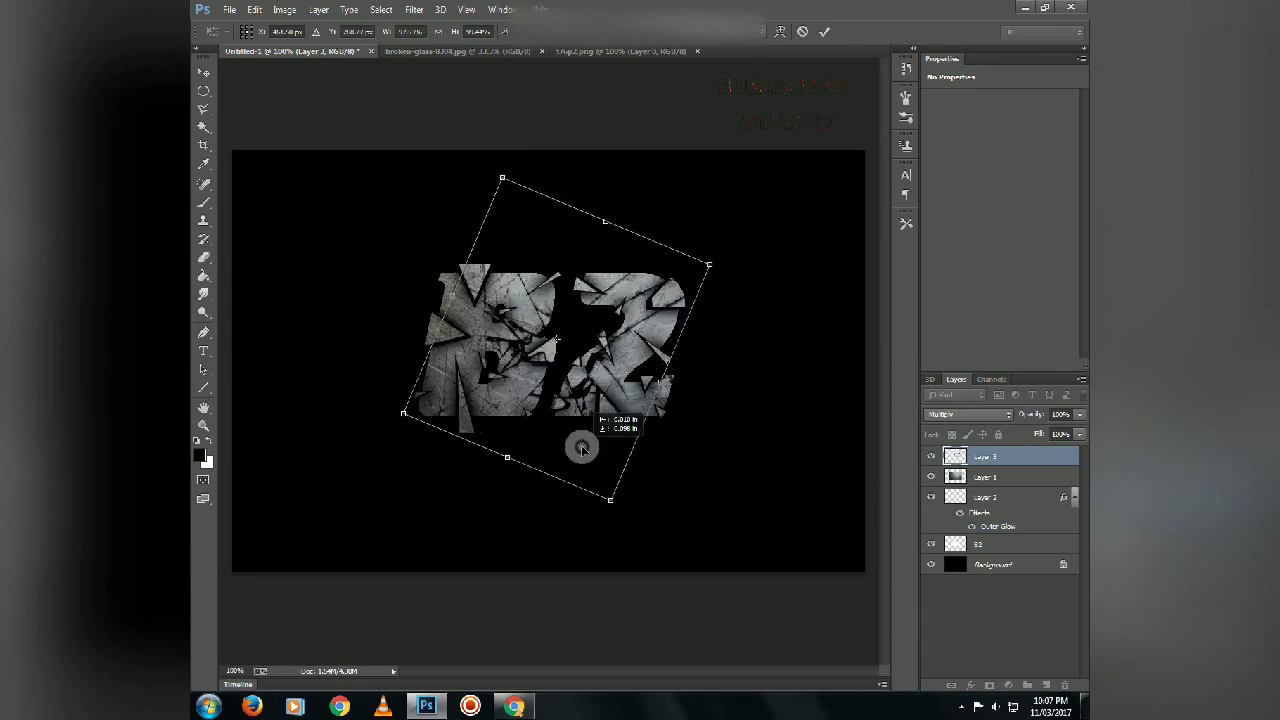
left_click_drag(503, 149, 438, 183)
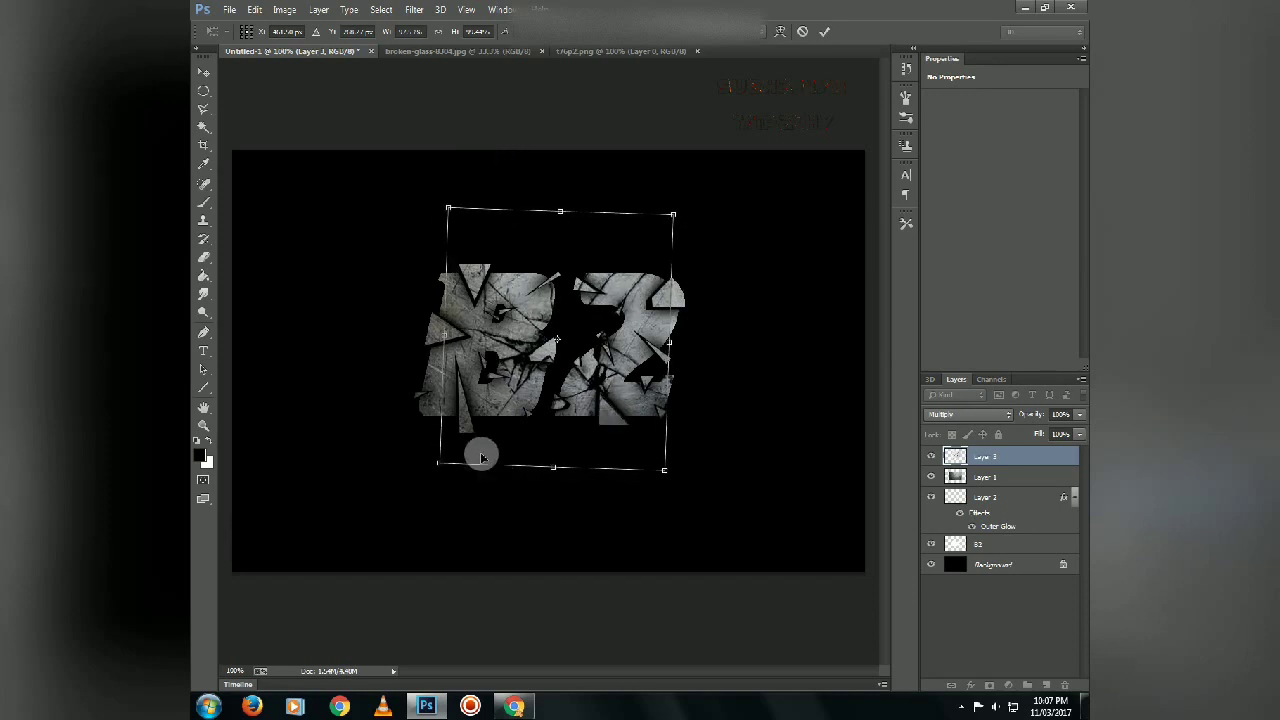
left_click_drag(438, 463, 418, 477)
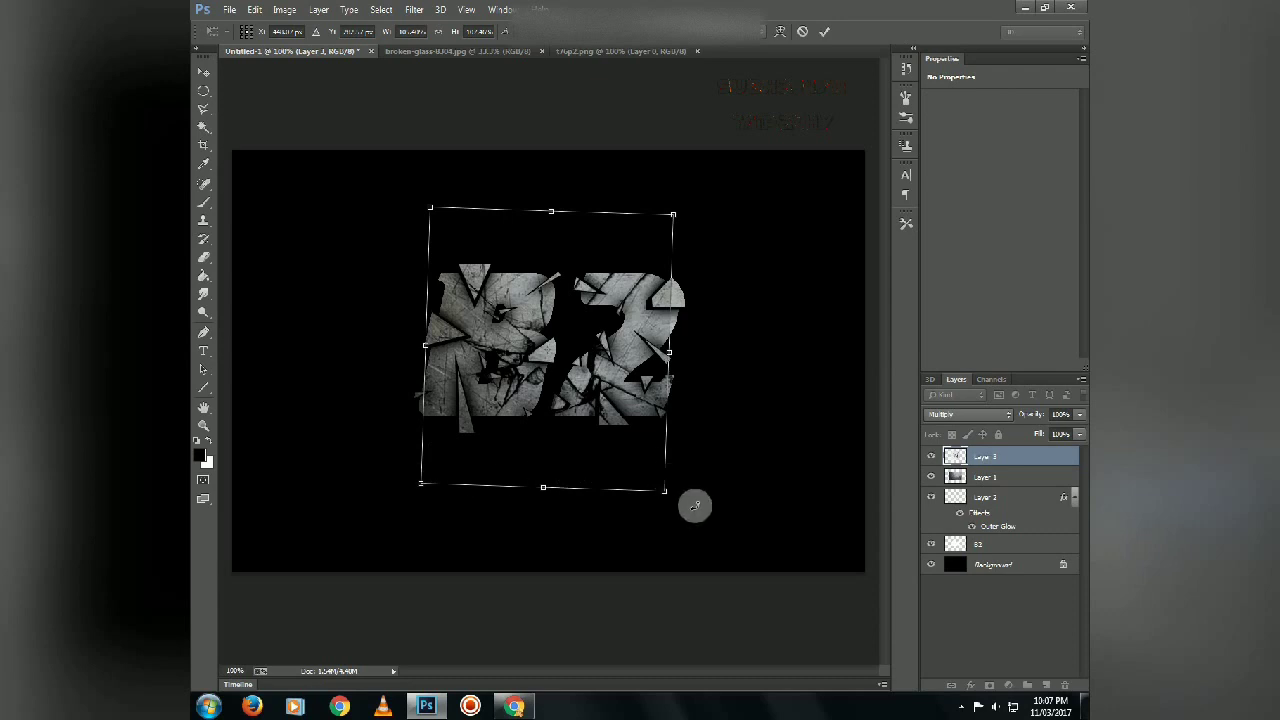
Fine-tune the crack texture's size, near-level angle and position, then commit the transform
left_click_drag(666, 489, 690, 504)
left_click_drag(614, 457, 616, 437)
left_click_drag(686, 497, 663, 471)
left_click_drag(483, 140, 475, 145)
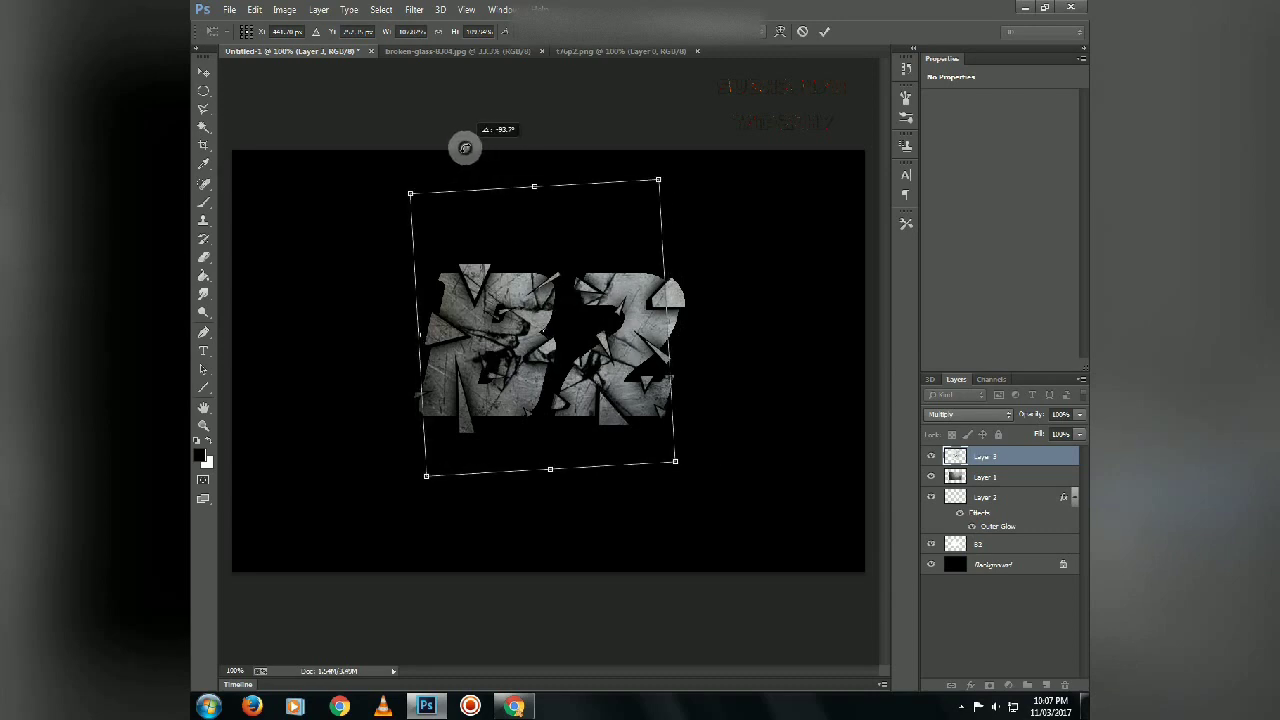
left_click_drag(584, 310, 590, 323)
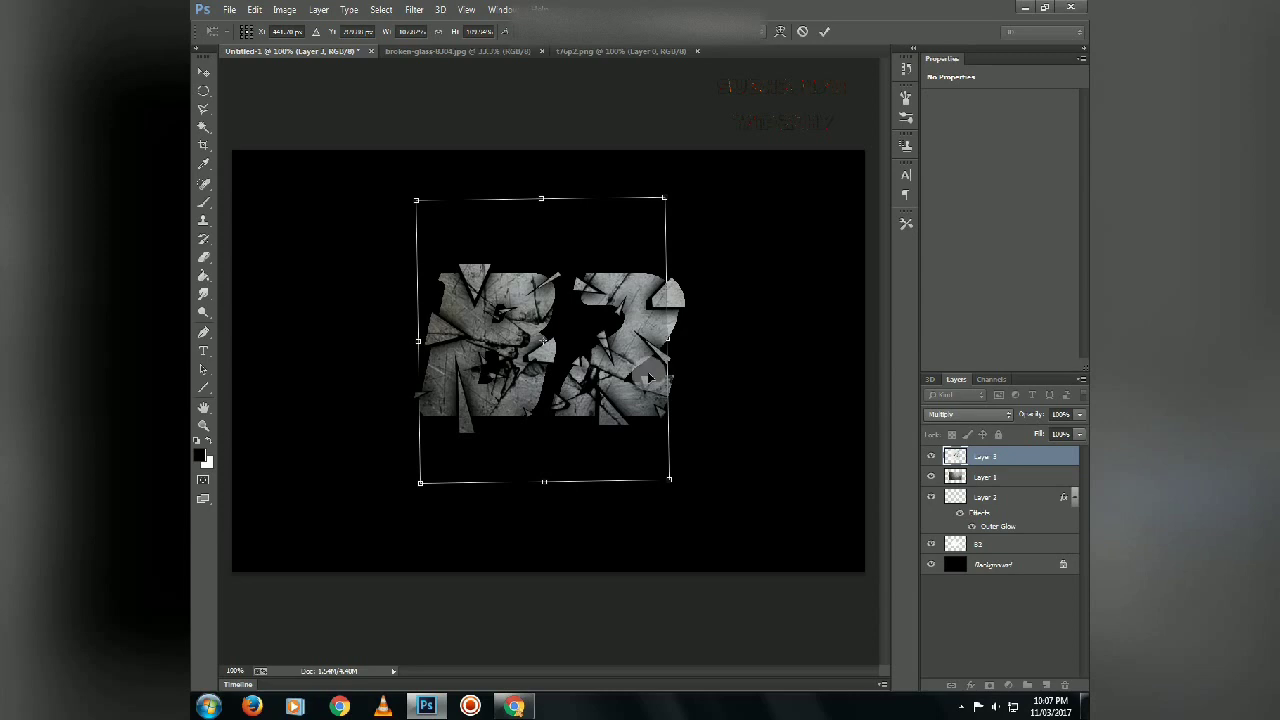
left_click_drag(589, 376, 610, 416)
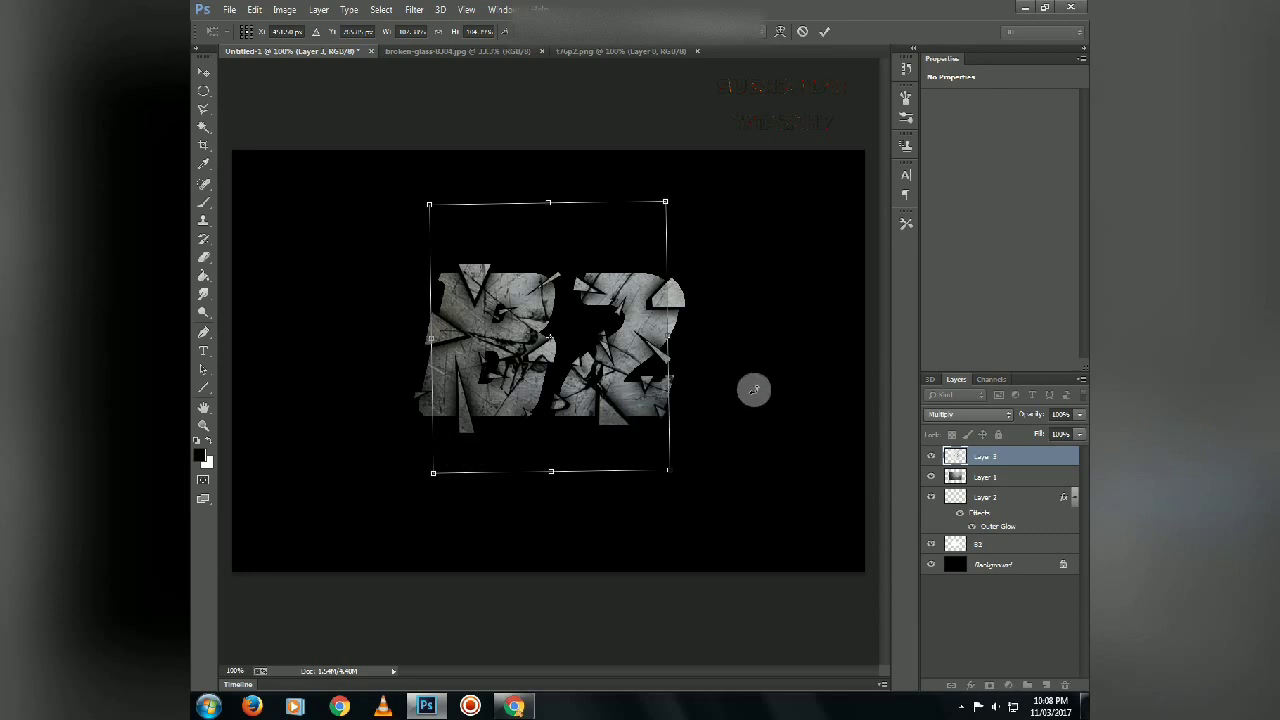
key("Return")
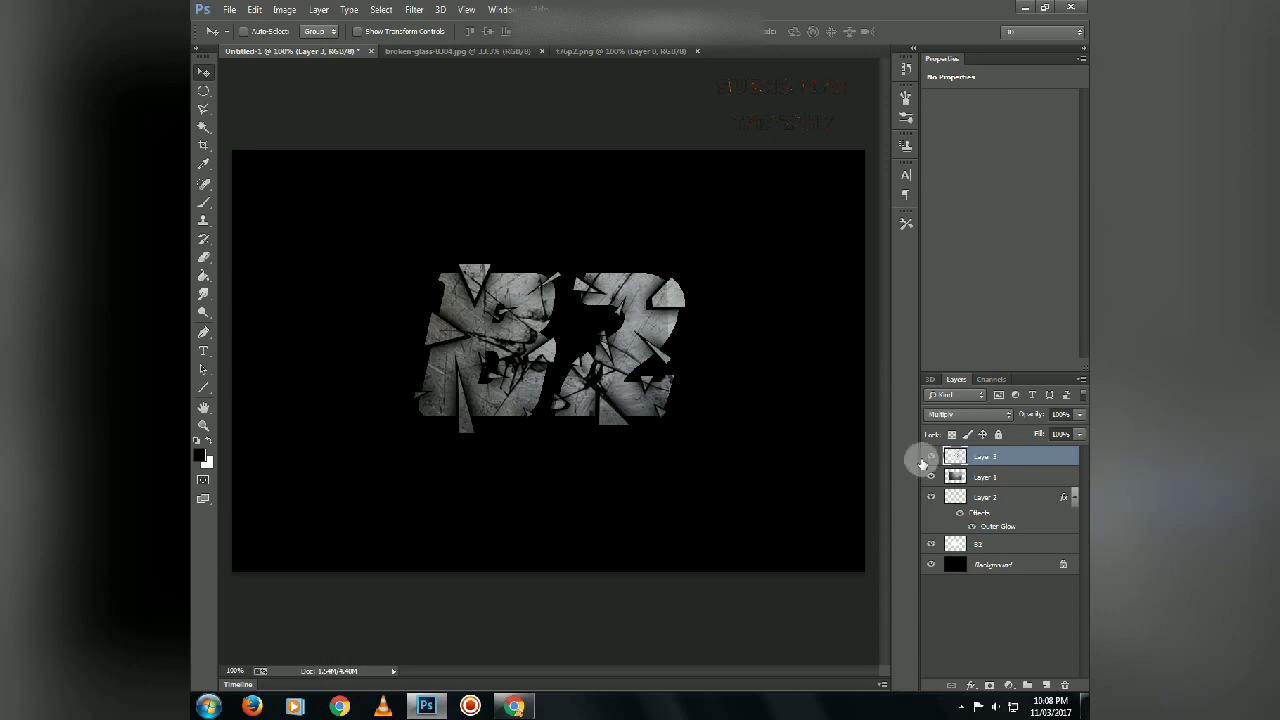
Close the cracked-glass image document and bring up the glass-shards photo
left_click(600, 51)
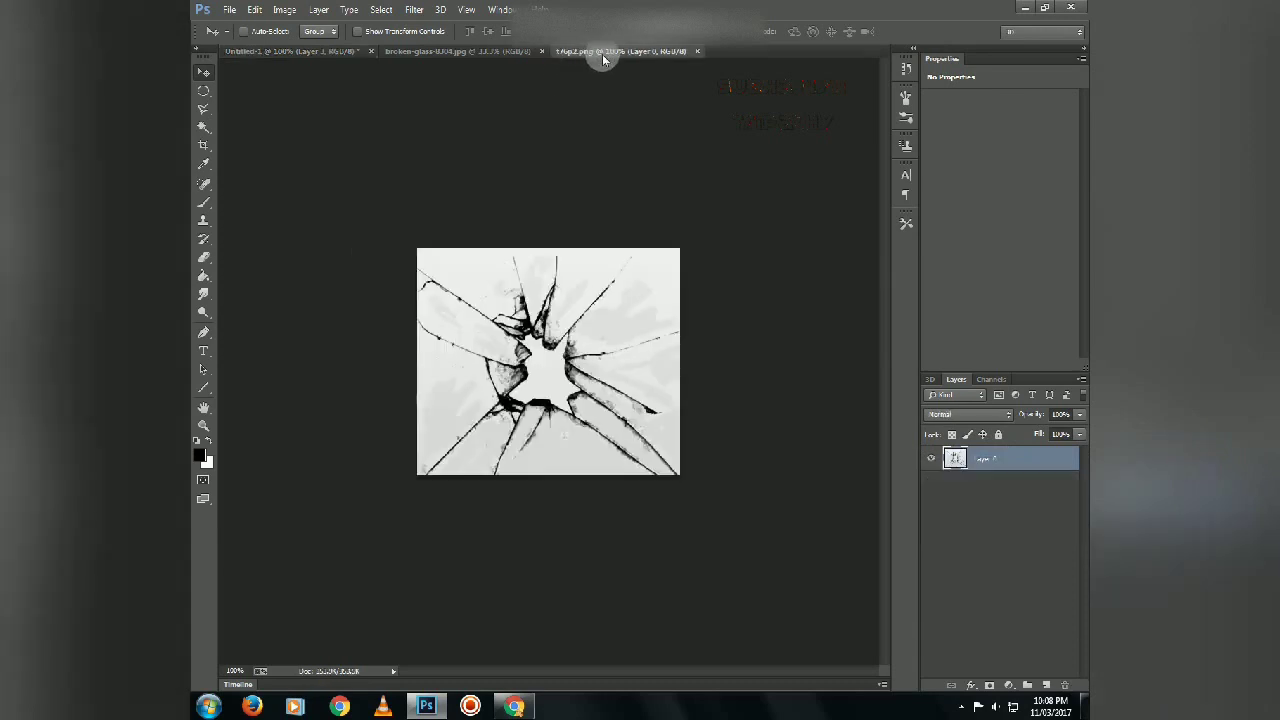
left_click(697, 51)
left_click(480, 50)
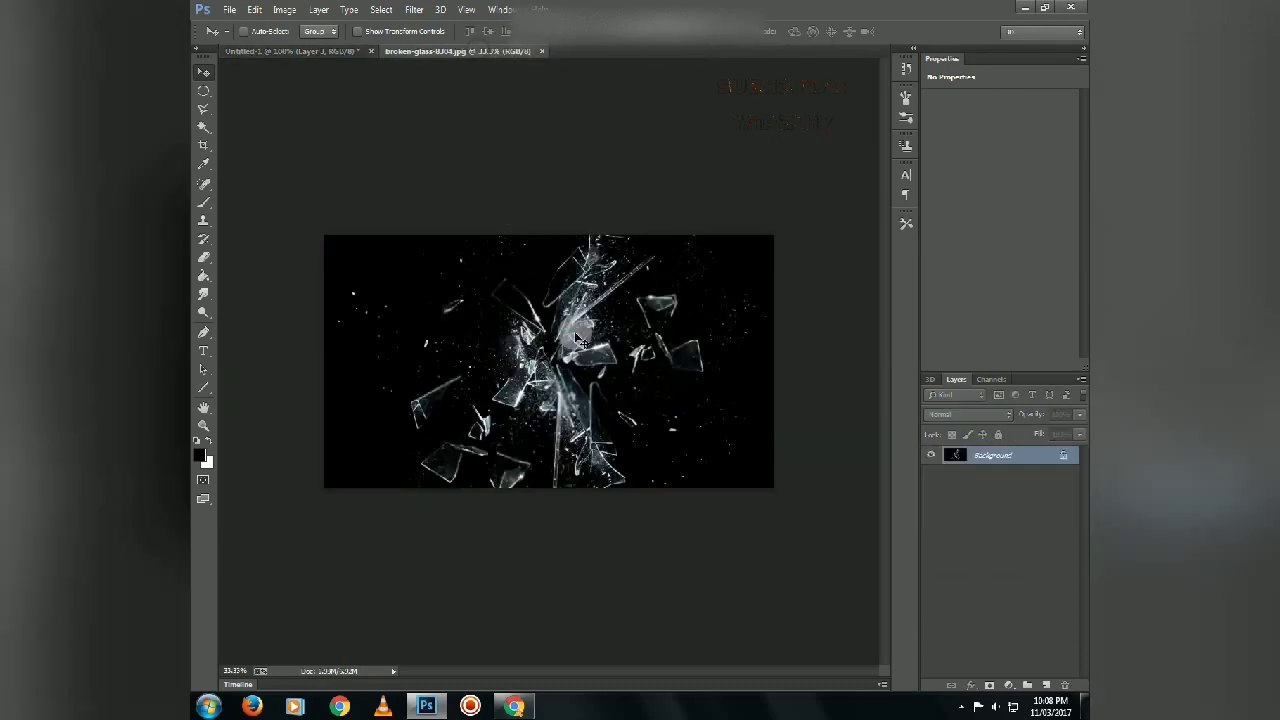
Drag the glass-shards photo into the B2 document and scale it down over the text
left_click_drag(347, 133, 553, 374)
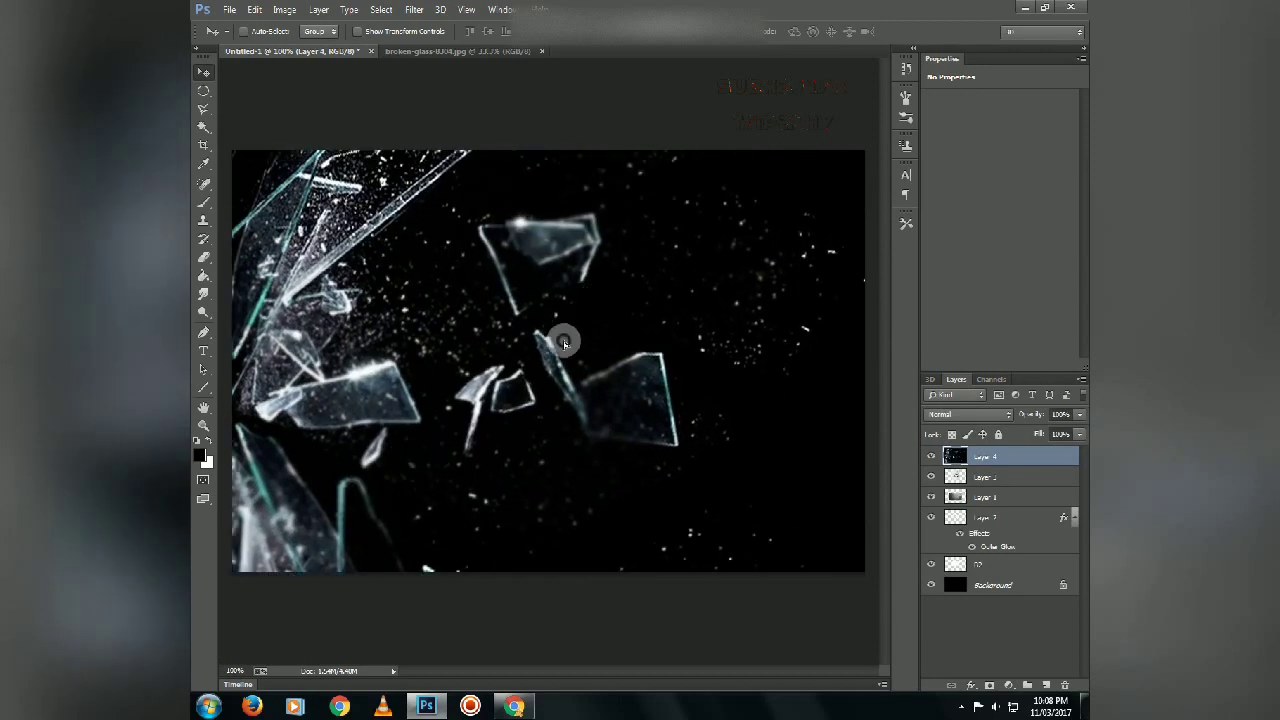
left_click_drag(483, 369, 418, 481)
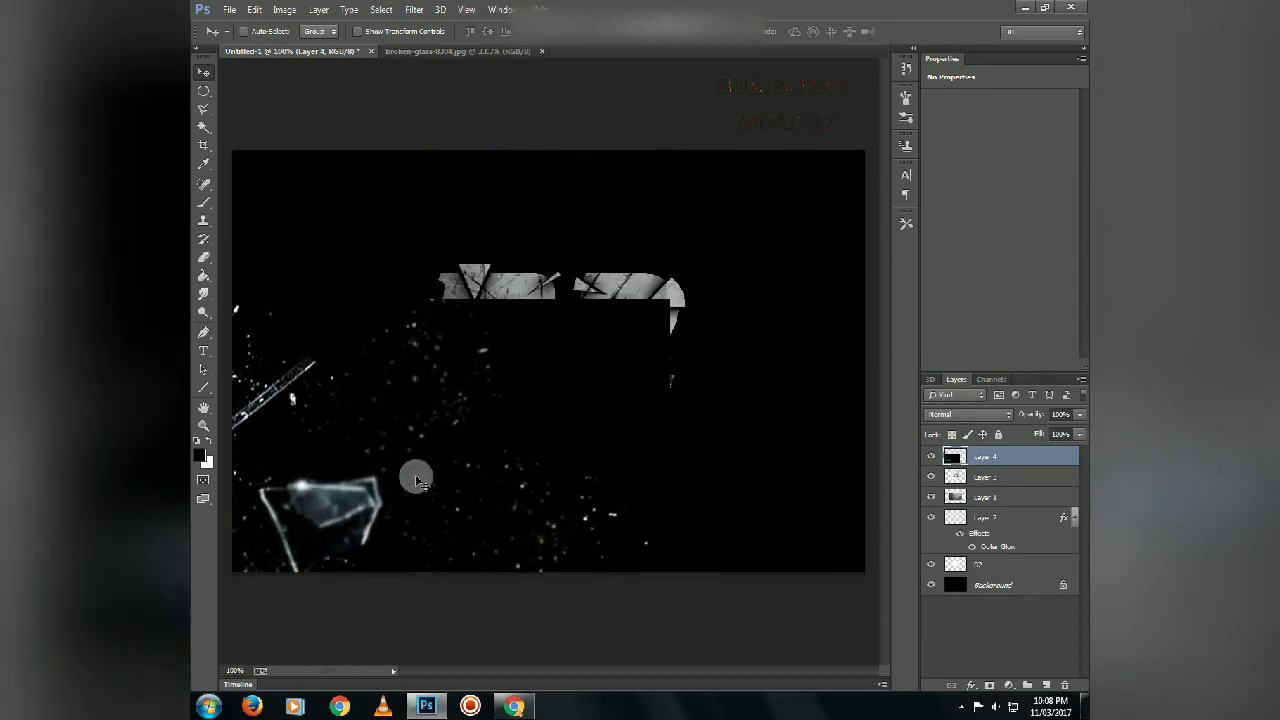
key("ctrl+alt+g")
key("ctrl+t")
mouse_move(231, 584)
left_mouse_down()
mouse_move(524, 417)
mouse_move(337, 511)
mouse_move(783, 277)
mouse_move(757, 309)
left_mouse_up()
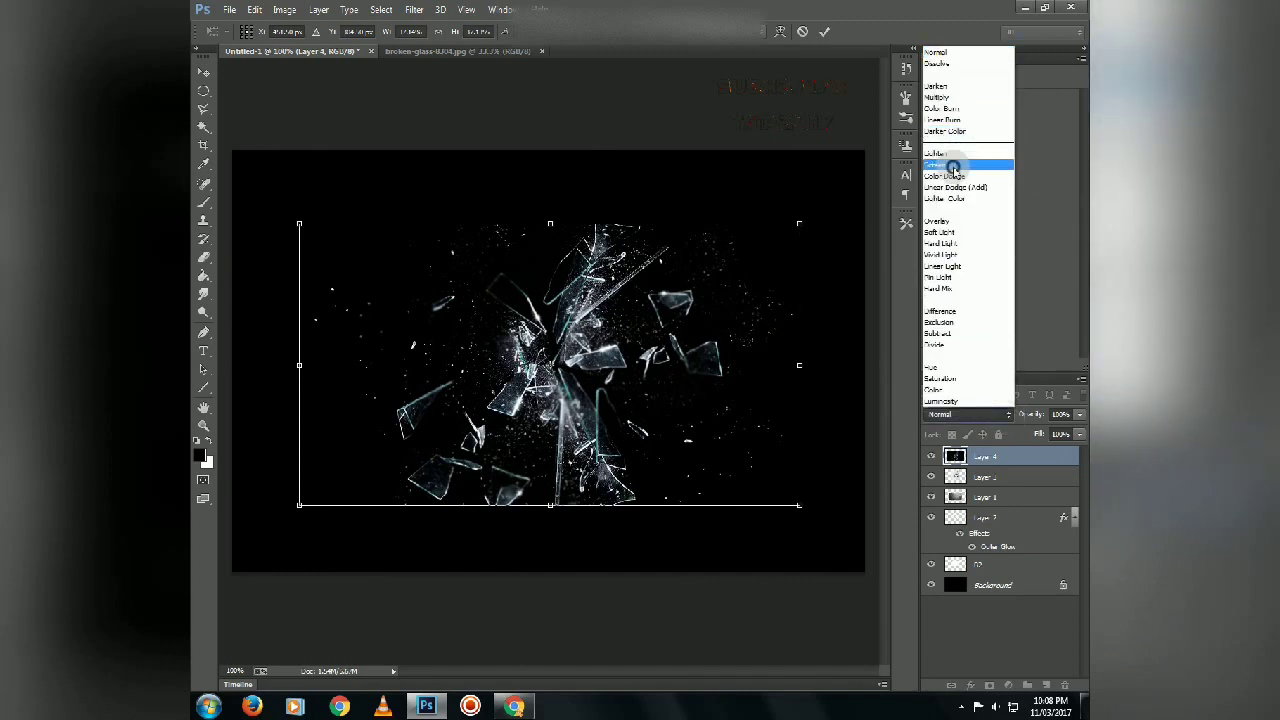
Set the glass-shards layer to Screen and resize it to cover the B2 letters
left_click(953, 166)
left_click_drag(665, 350, 655, 340)
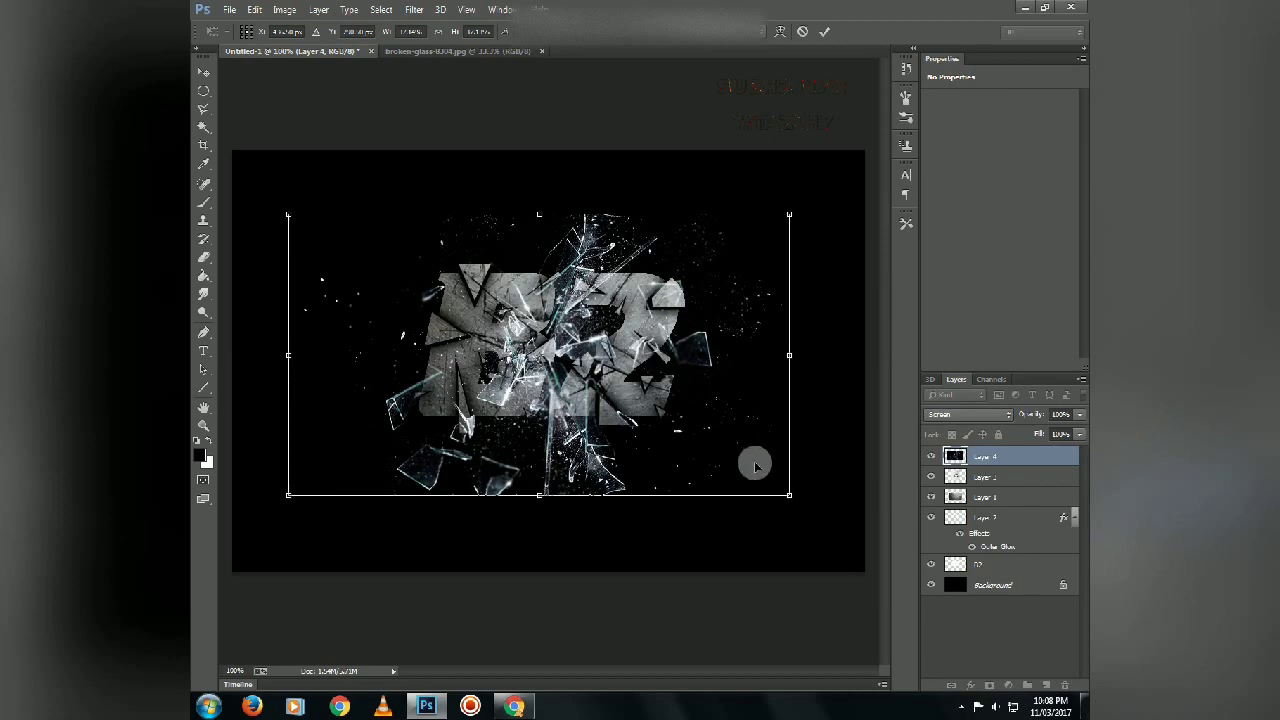
left_click_drag(788, 495, 760, 472)
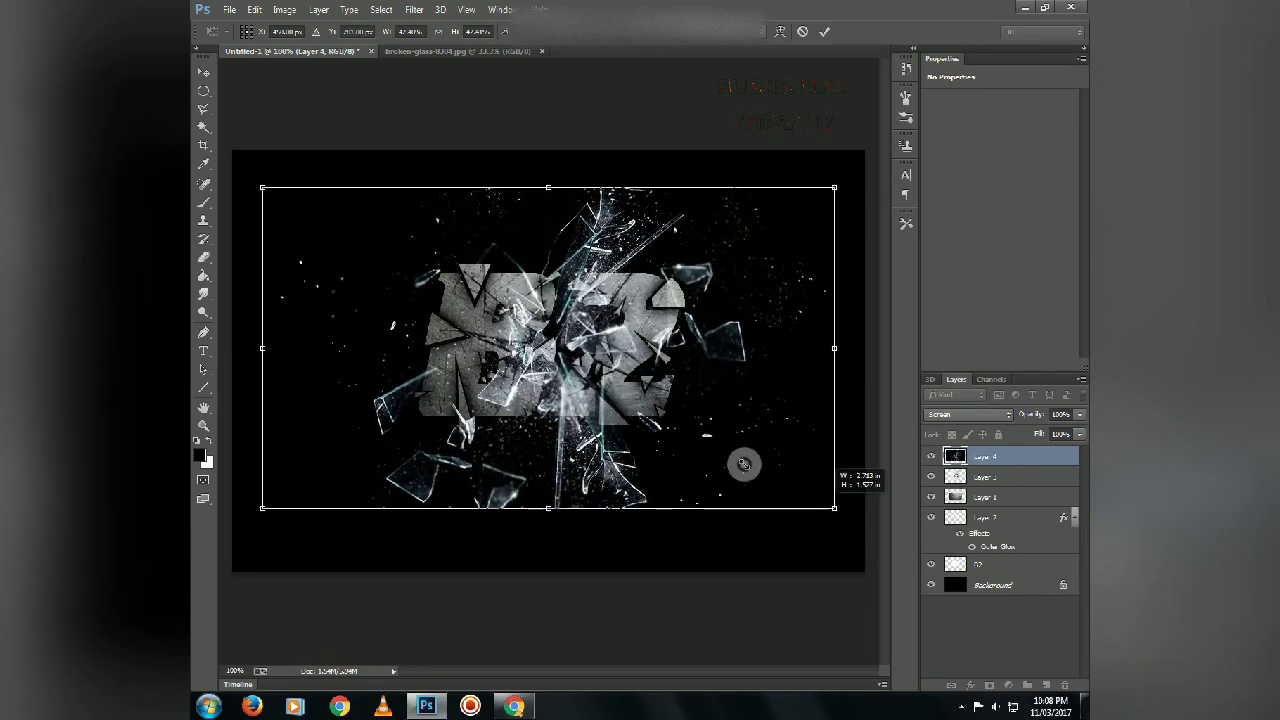
left_click_drag(838, 512, 714, 454)
mouse_move(602, 372)
left_mouse_down()
mouse_move(640, 396)
mouse_move(635, 380)
mouse_move(685, 369)
left_mouse_up()
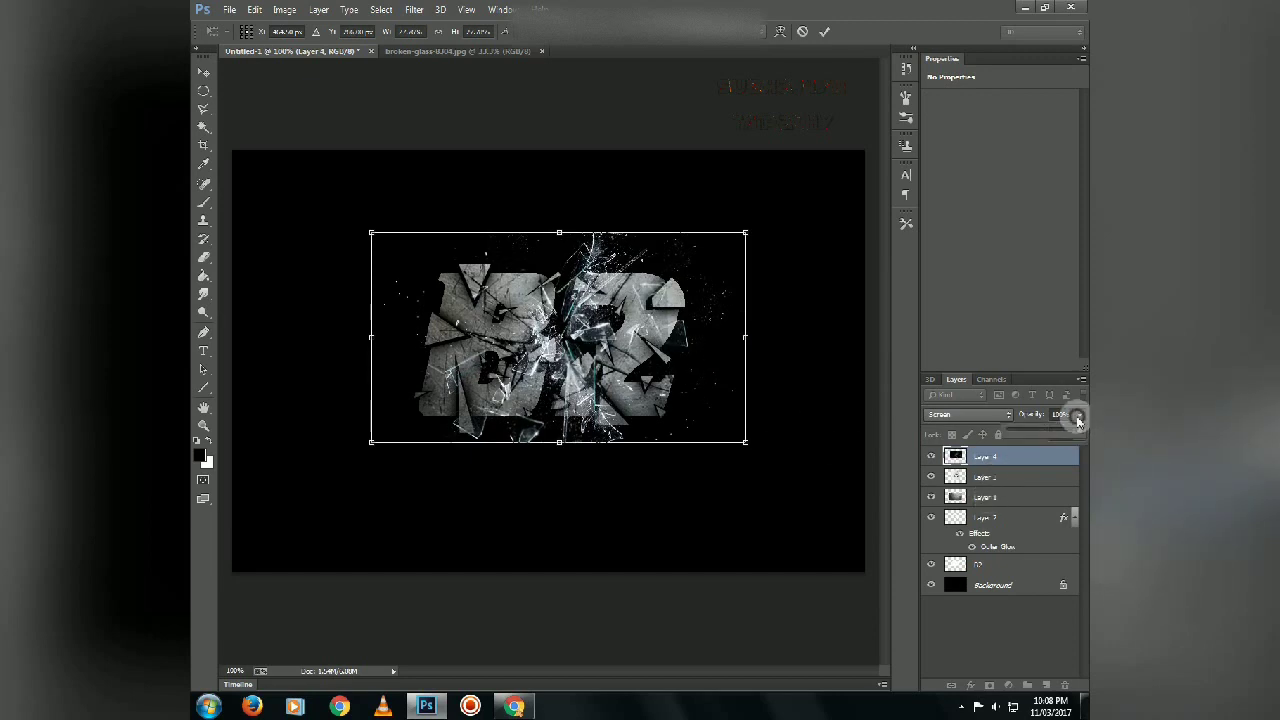
Tweak the glass layer's Fill and Opacity, settling at about 96% opacity
left_click_drag(1072, 433, 1069, 434)
left_click(987, 463)
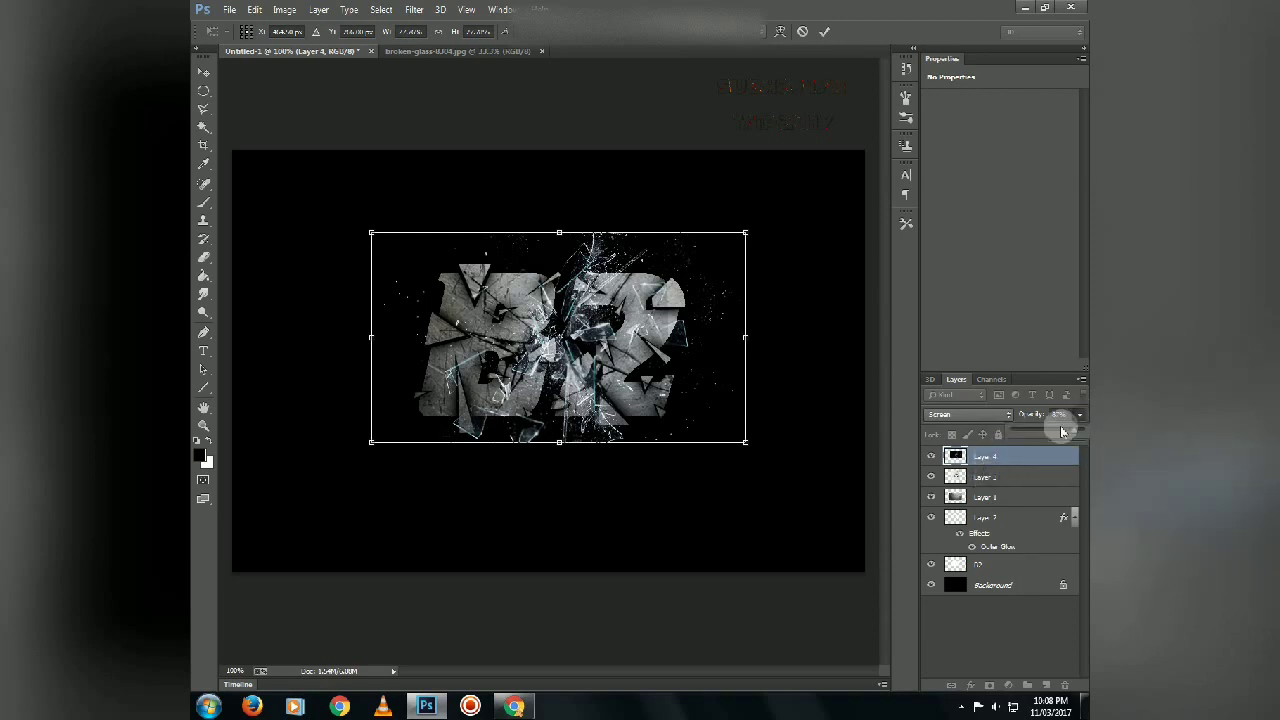
left_click_drag(1048, 433, 1037, 434)
left_click(1057, 433)
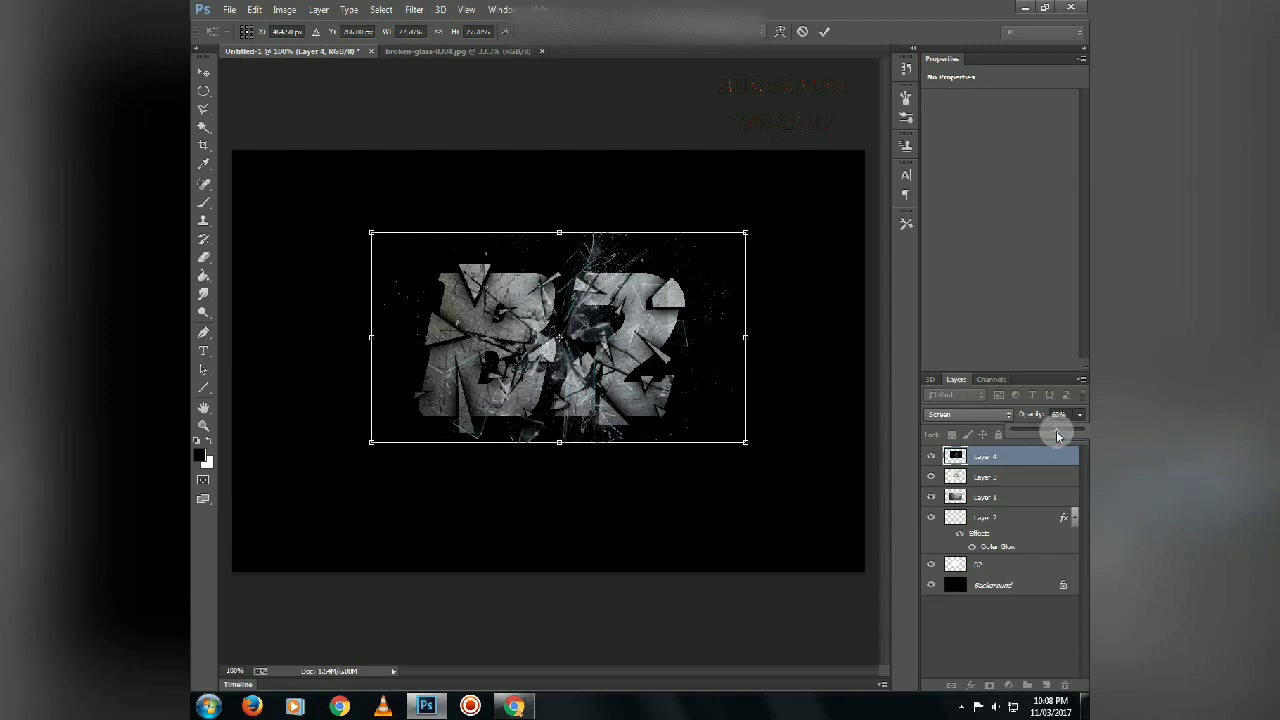
left_click_drag(1056, 430, 1077, 429)
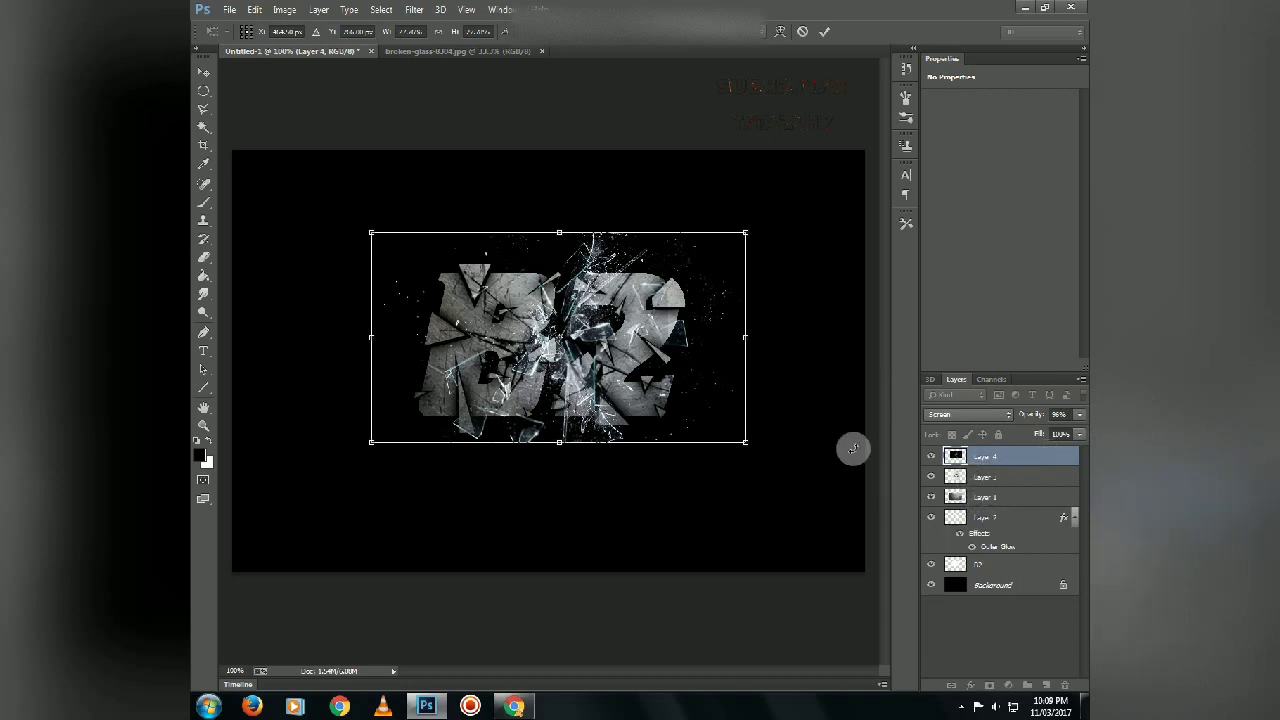
Commit the glass transform and lower the cracked-glass layer to 75% opacity
key("Return")
left_click(985, 476)
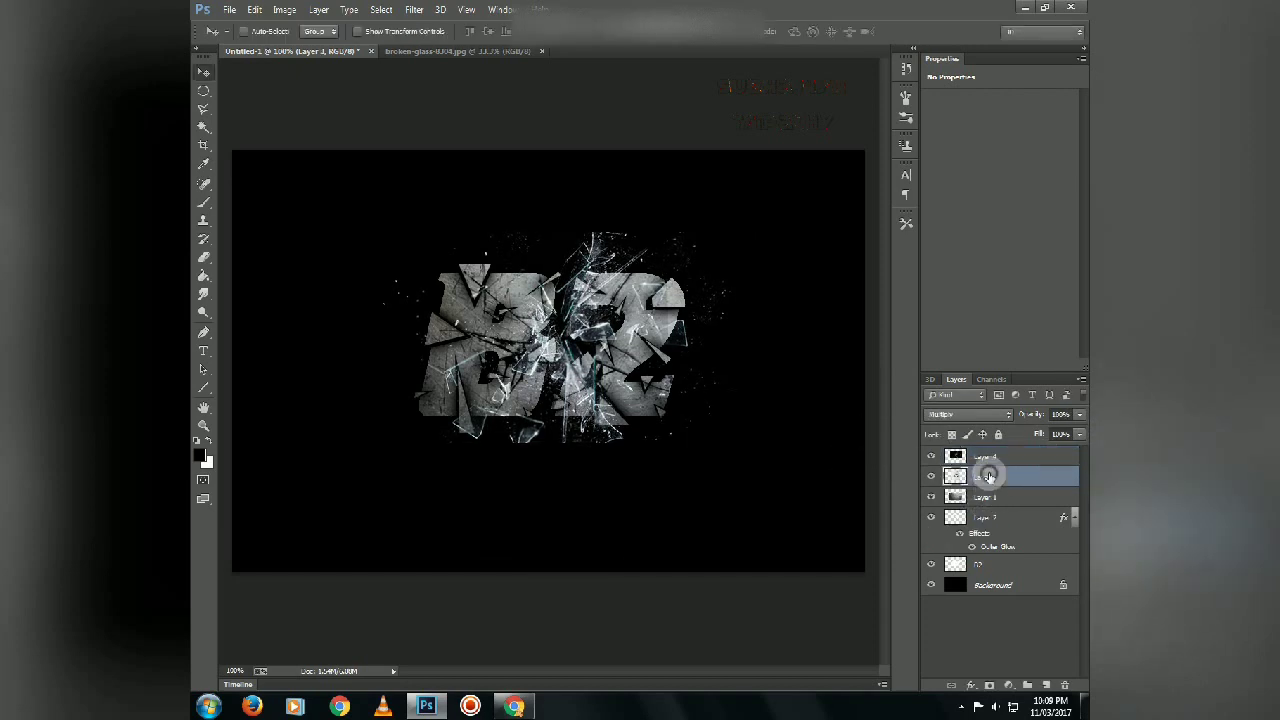
left_click(1078, 414)
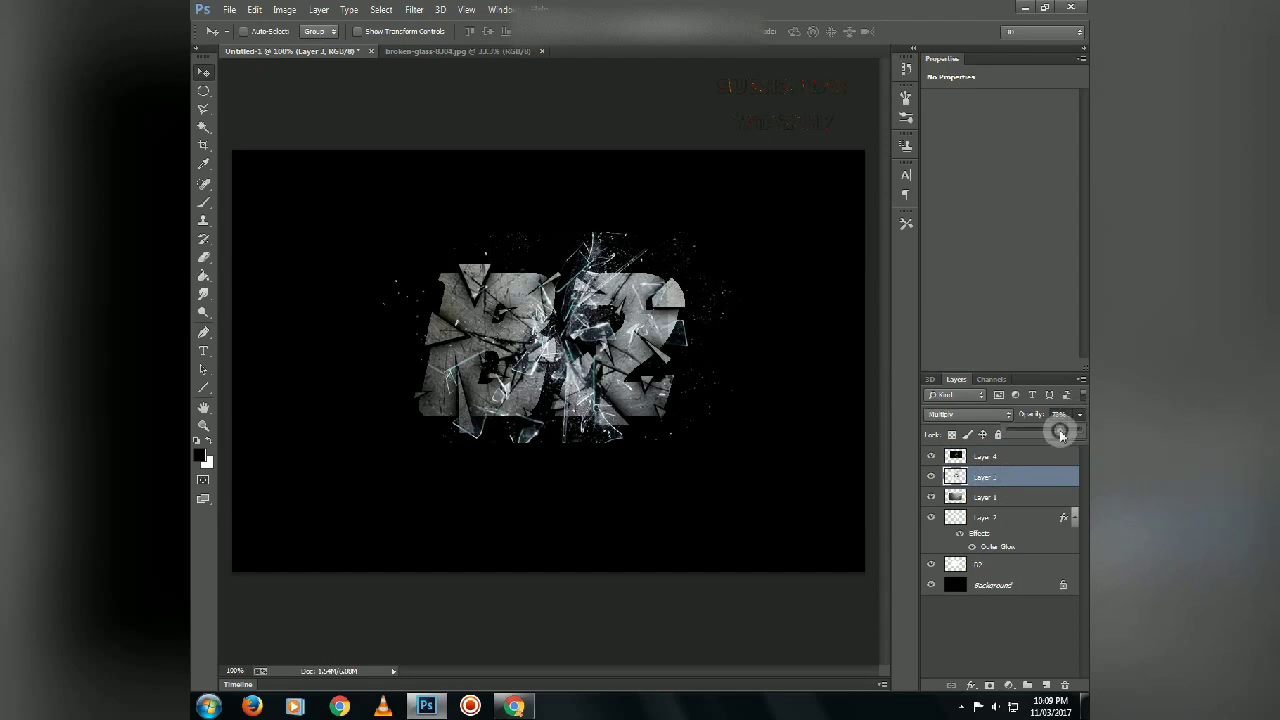
left_click_drag(1060, 432, 1062, 434)
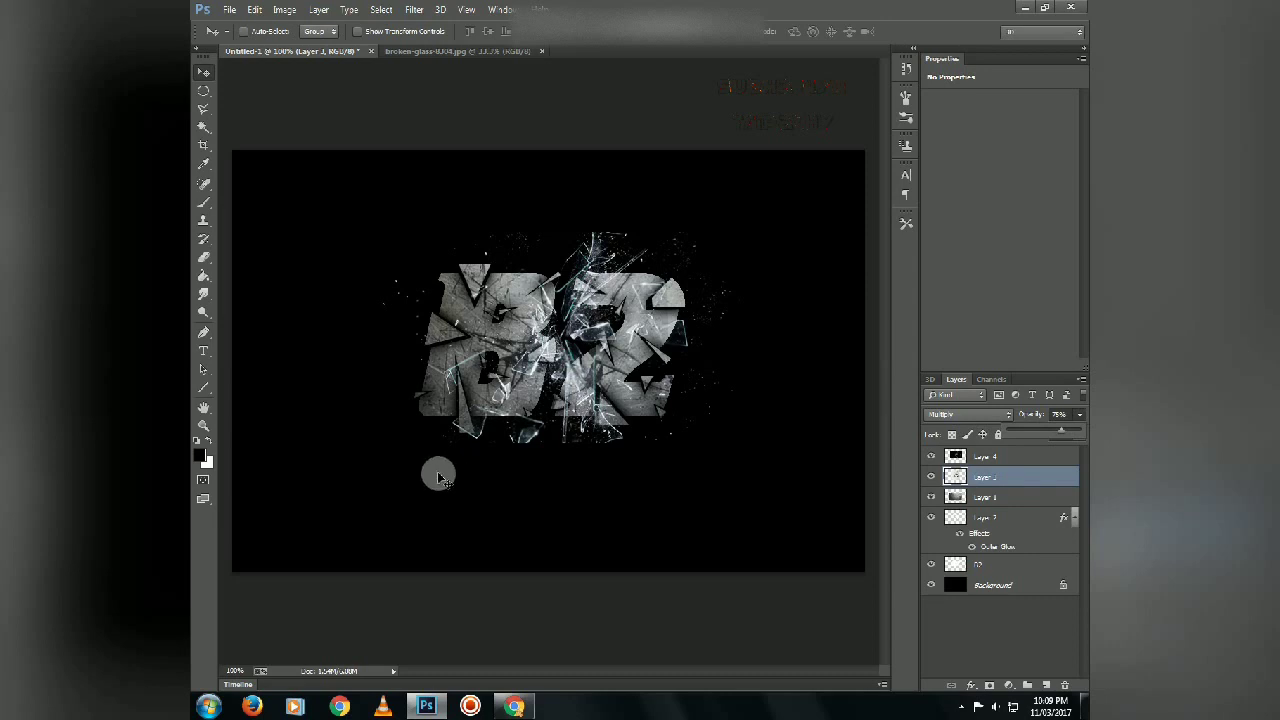
left_click(205, 93)
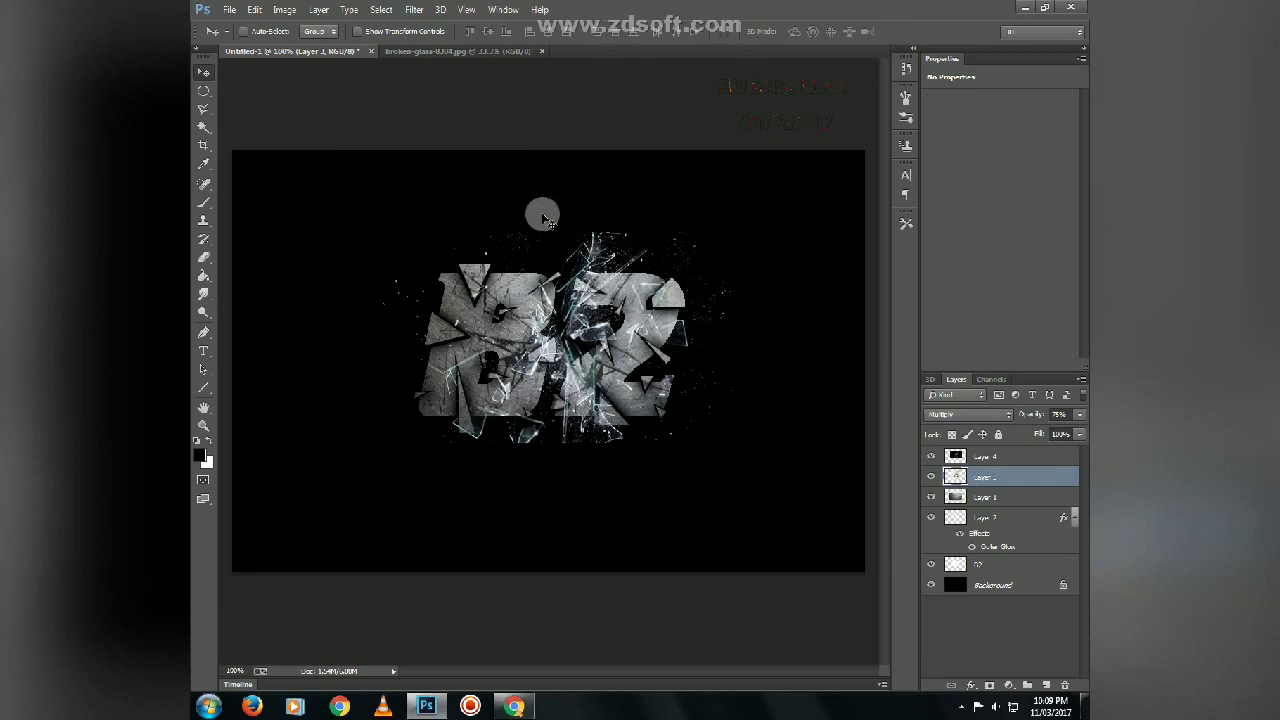
Zoom to 200% on the shattered B2 text, then back to 100%
key("z")
left_click(558, 310)
right_click(632, 324)
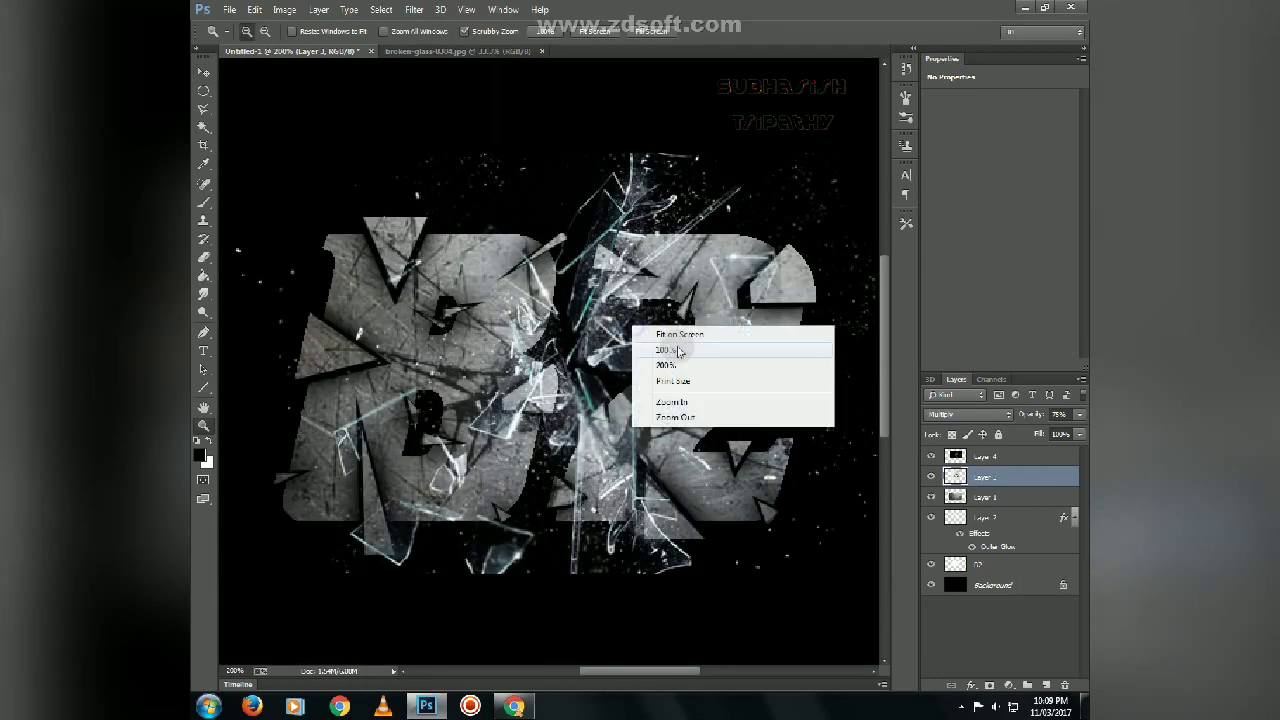
left_click(700, 331)
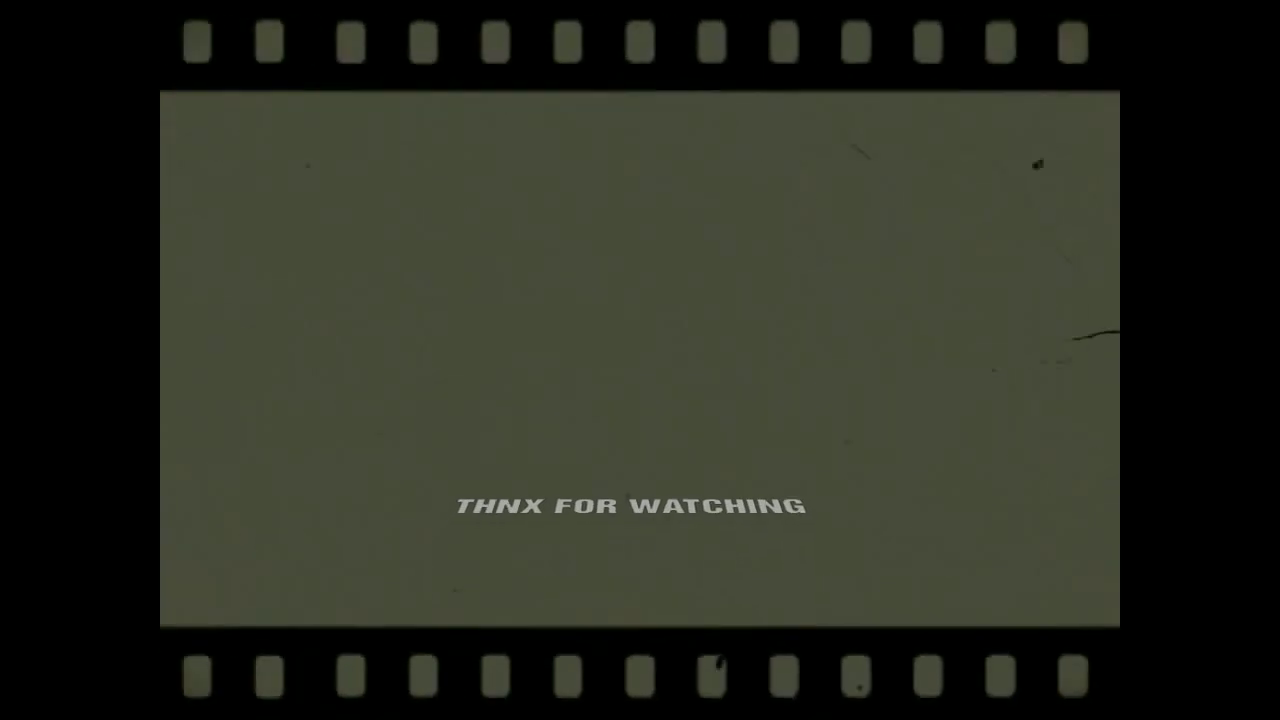